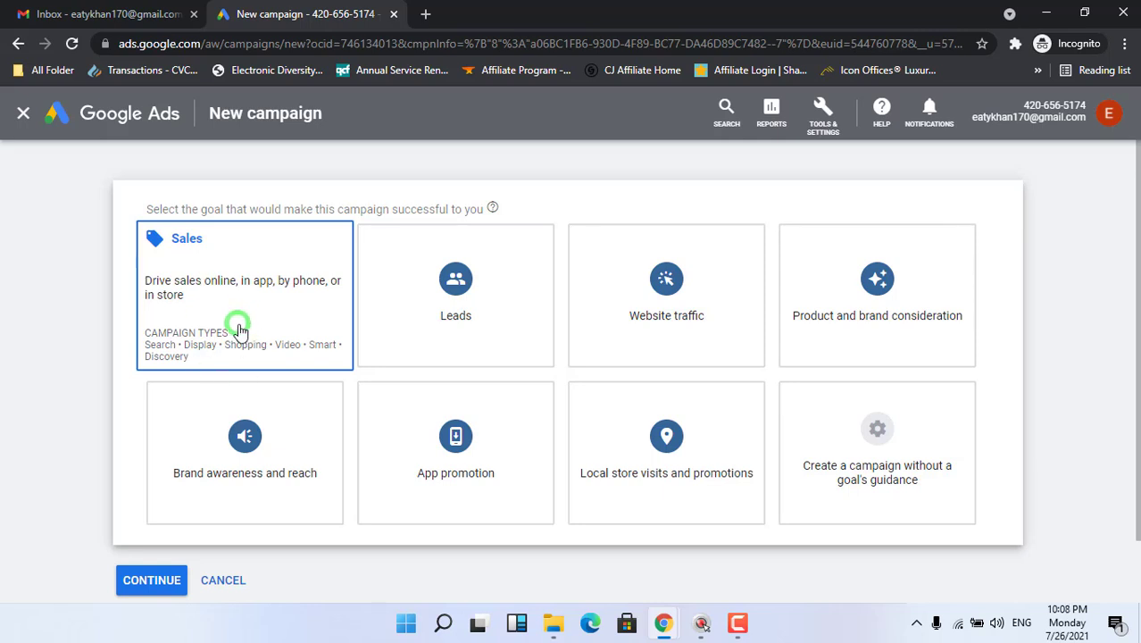
pyautogui.click(239, 327)
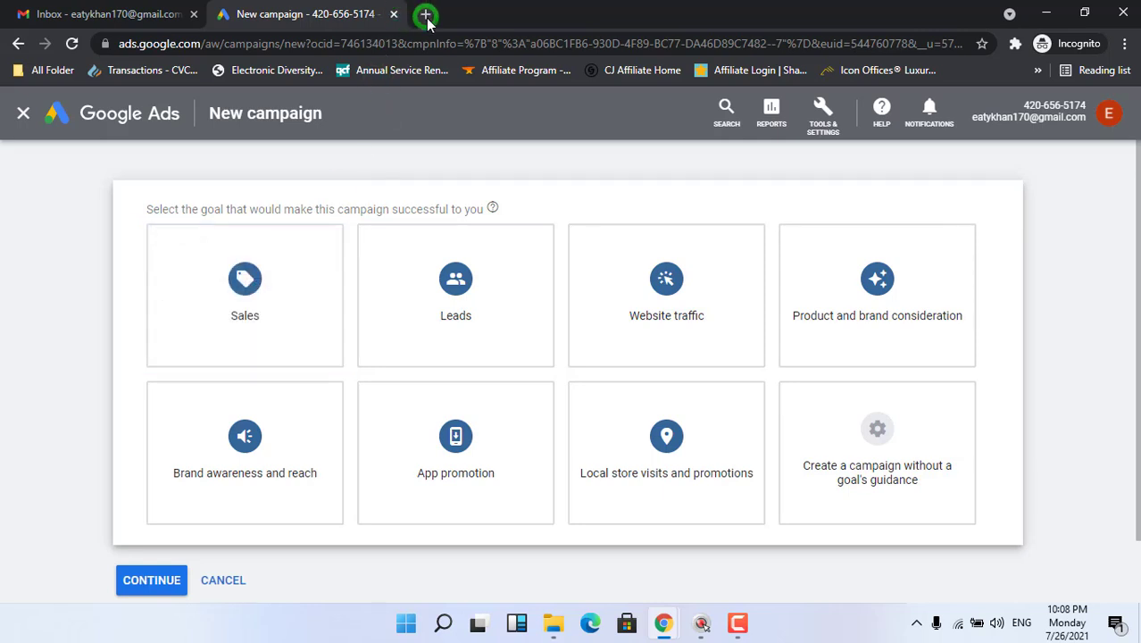
pyautogui.click(311, 348)
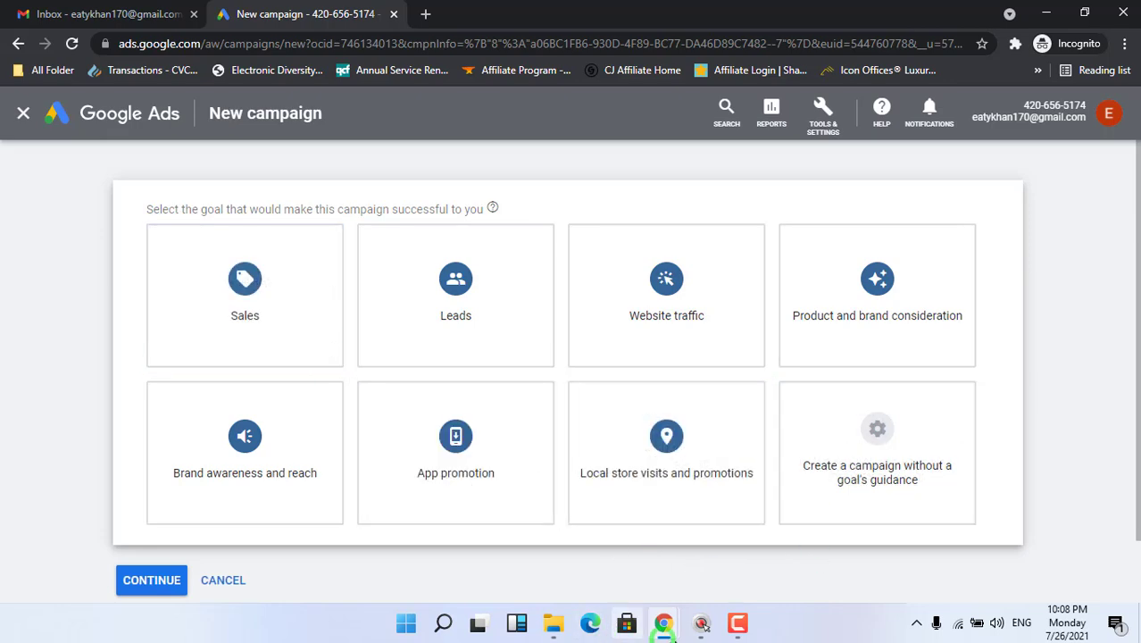
# Switch to the Google Meet call, admit the waiting participant, and return to the Google Ads campaign window.
pyautogui.moveTo(665, 625)
pyautogui.click(522, 498)
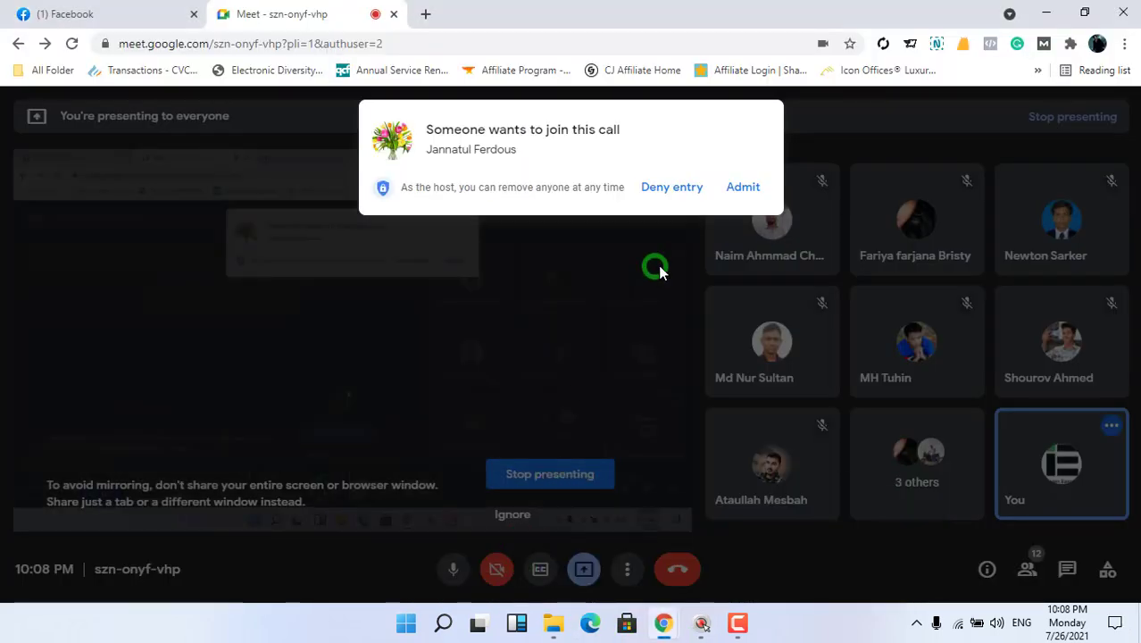
pyautogui.click(760, 196)
pyautogui.moveTo(663, 623)
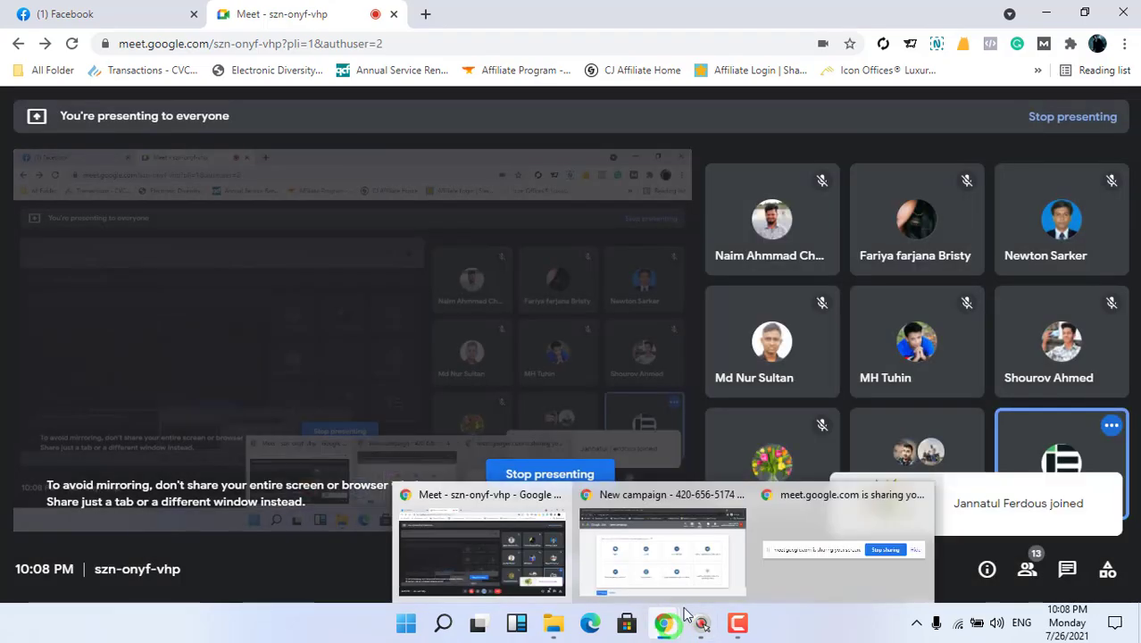
pyautogui.click(706, 555)
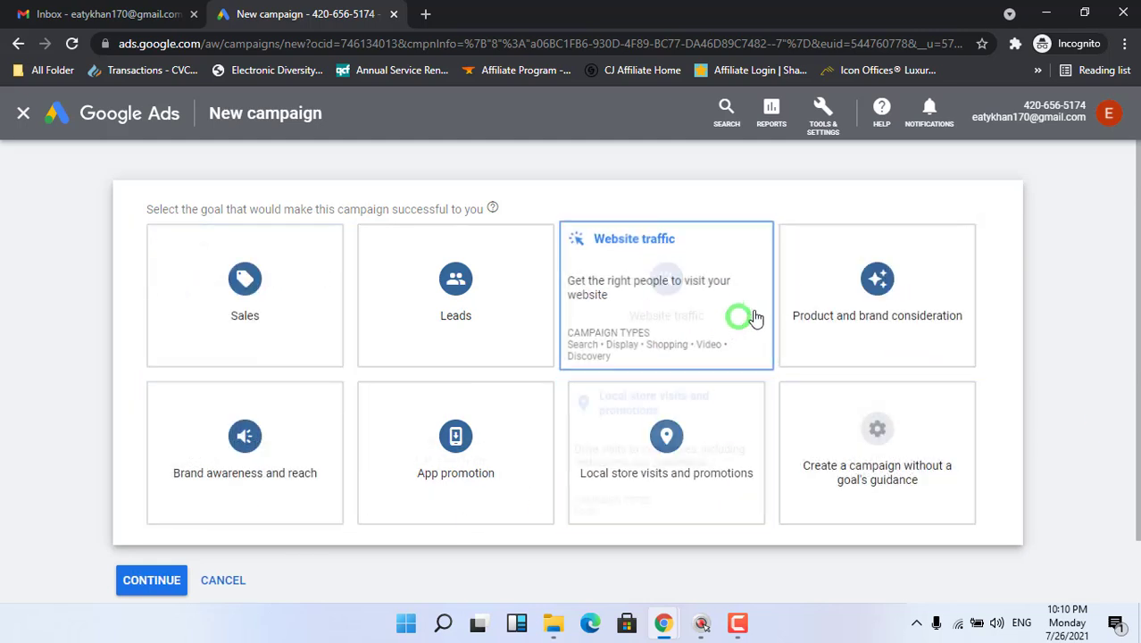
# Choose Website traffic as the new campaign's goal and Display as its campaign type.
pyautogui.click(904, 504)
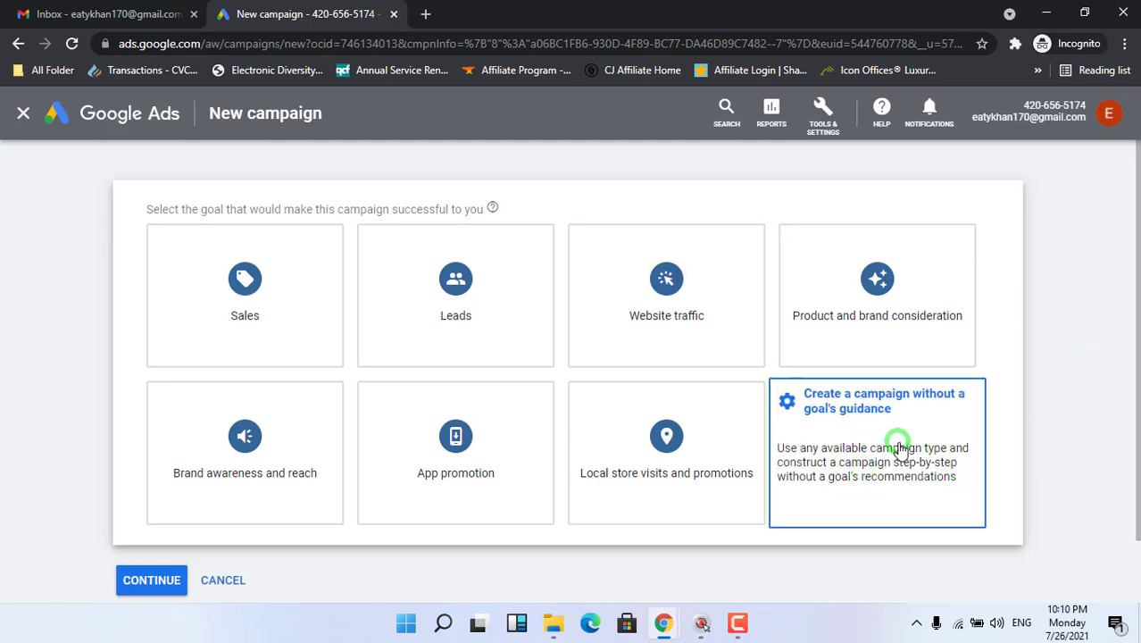
pyautogui.click(658, 330)
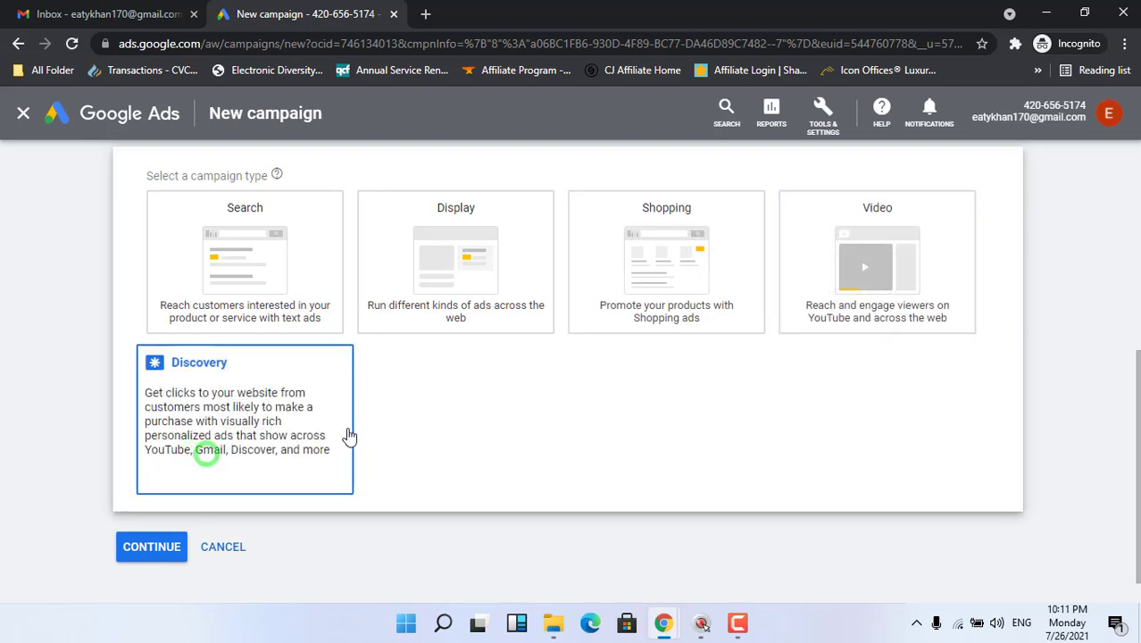
pyautogui.click(455, 268)
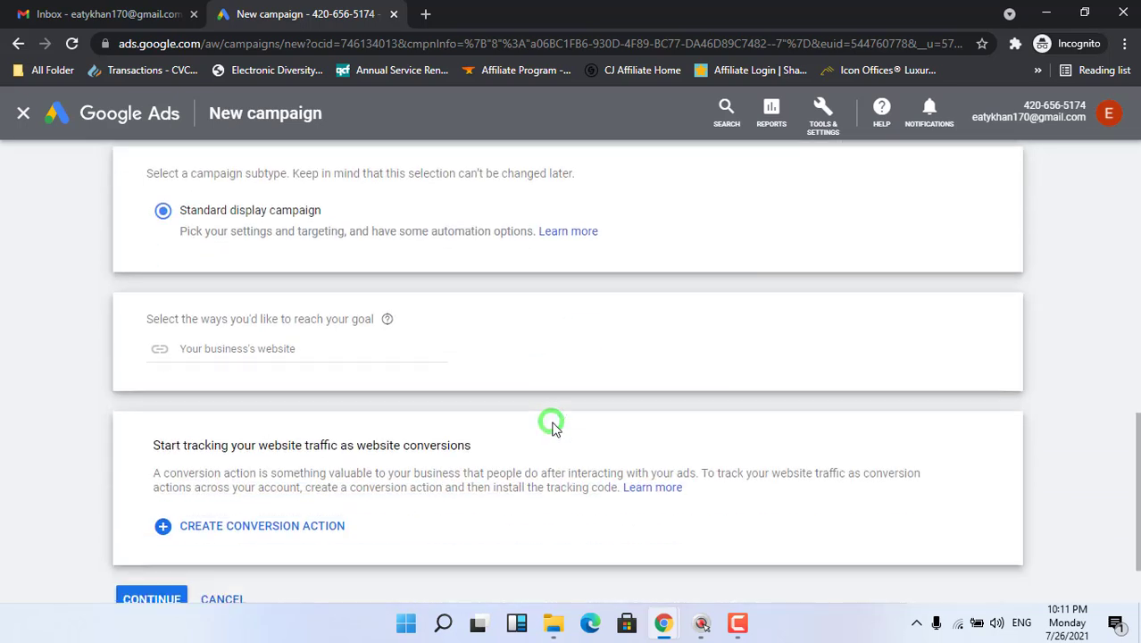
pyautogui.click(274, 347)
pyautogui.write('htt')
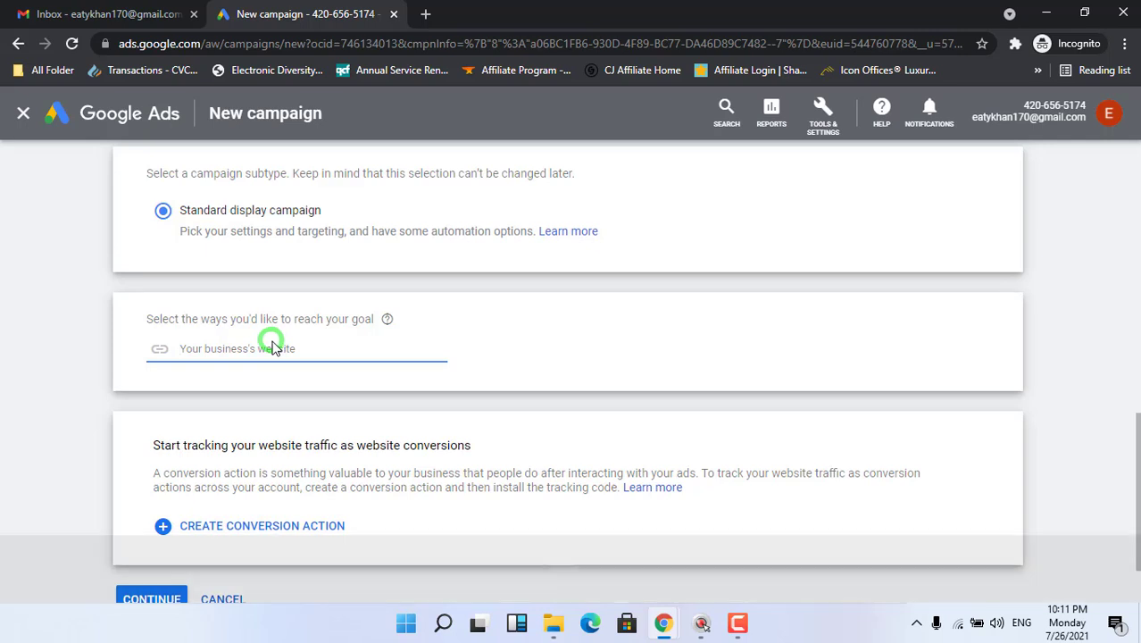
pyautogui.write('ps://')
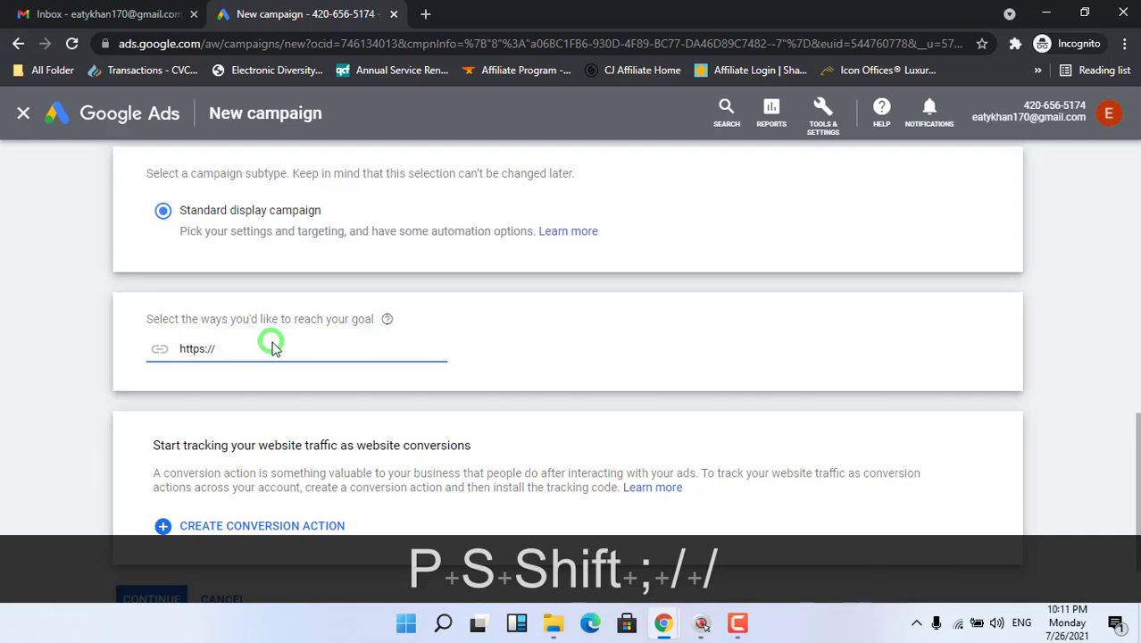
pyautogui.write('learnearnit')
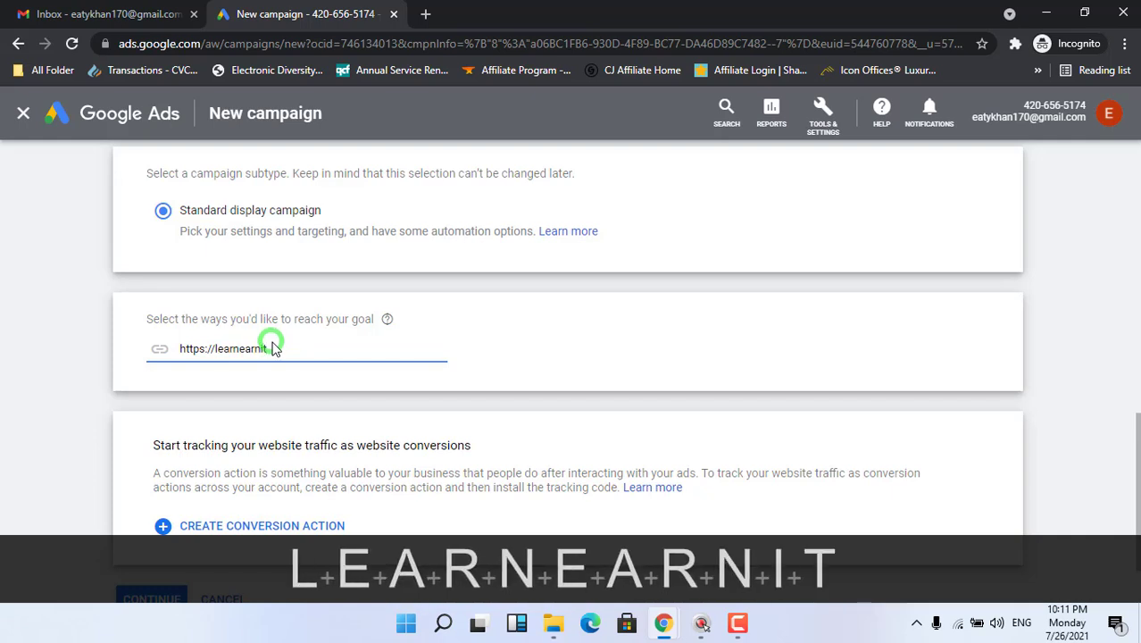
pyautogui.write('.com')
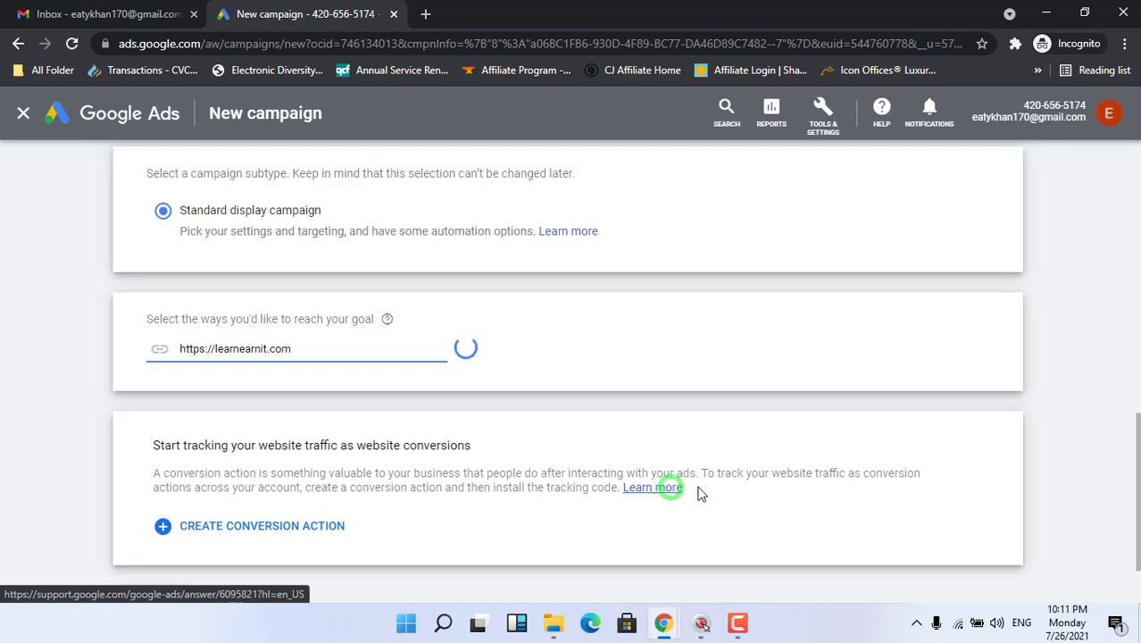
# Create a website traffic conversion action and expand its installation options for the tracking code.
pyautogui.moveTo(1138, 464); pyautogui.dragTo(1135, 505)
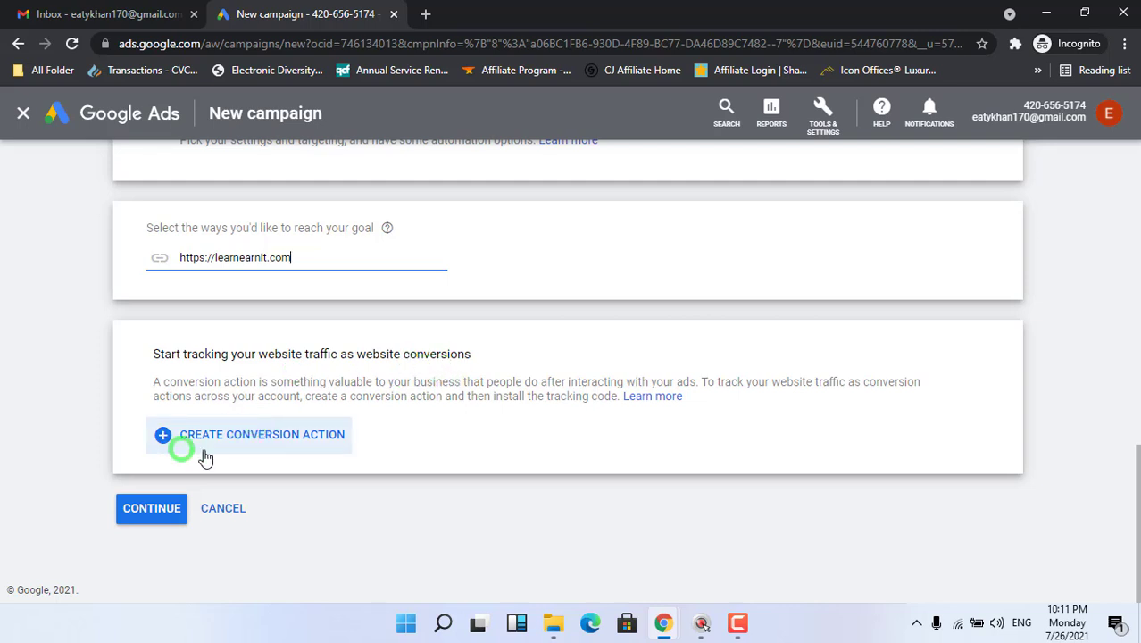
pyautogui.click(255, 444)
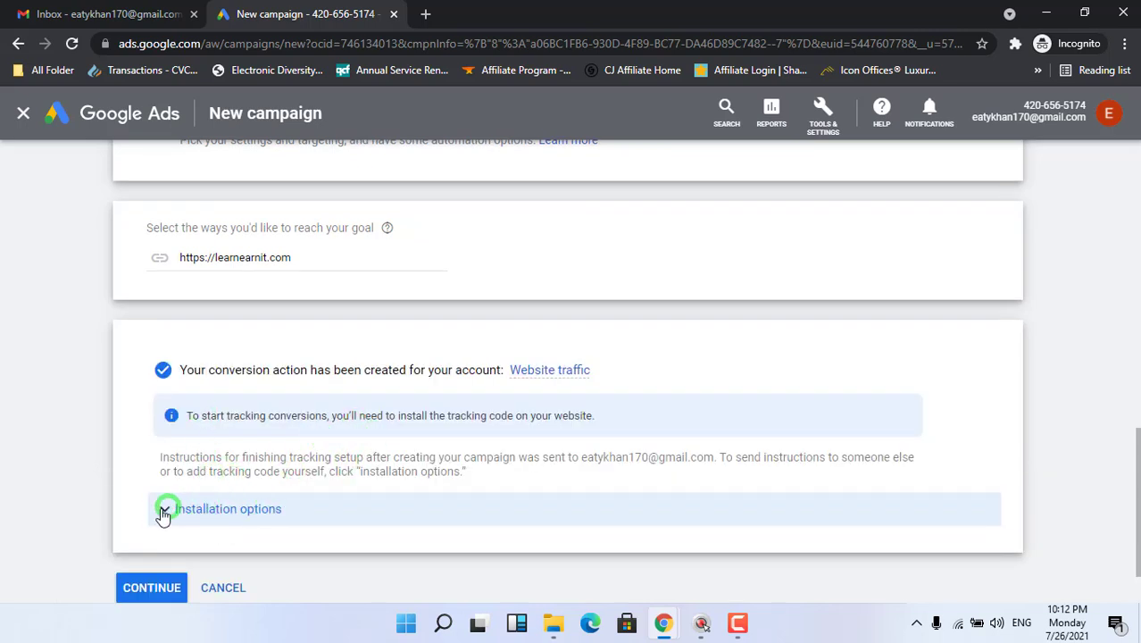
pyautogui.click(163, 510)
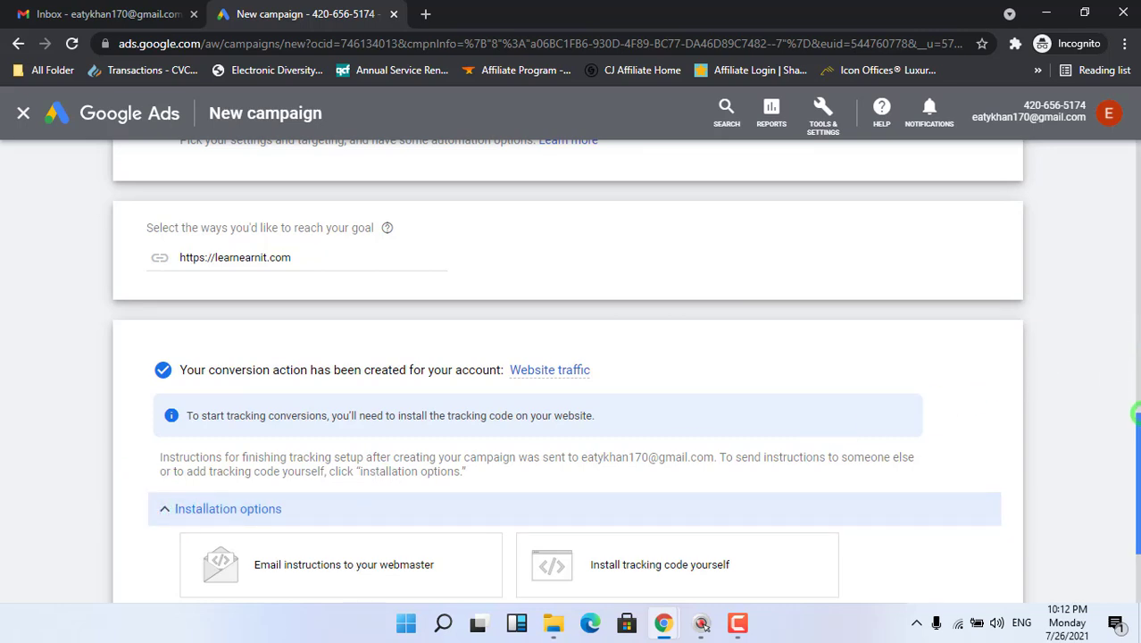
pyautogui.moveTo(1132, 428); pyautogui.dragTo(1134, 453)
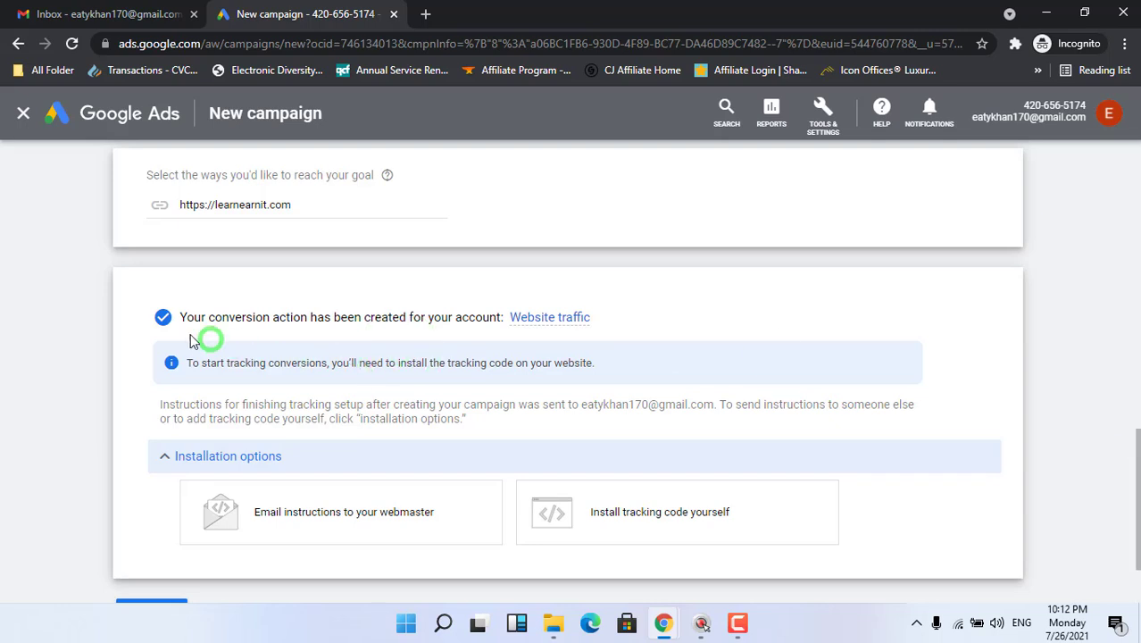
pyautogui.click(162, 317)
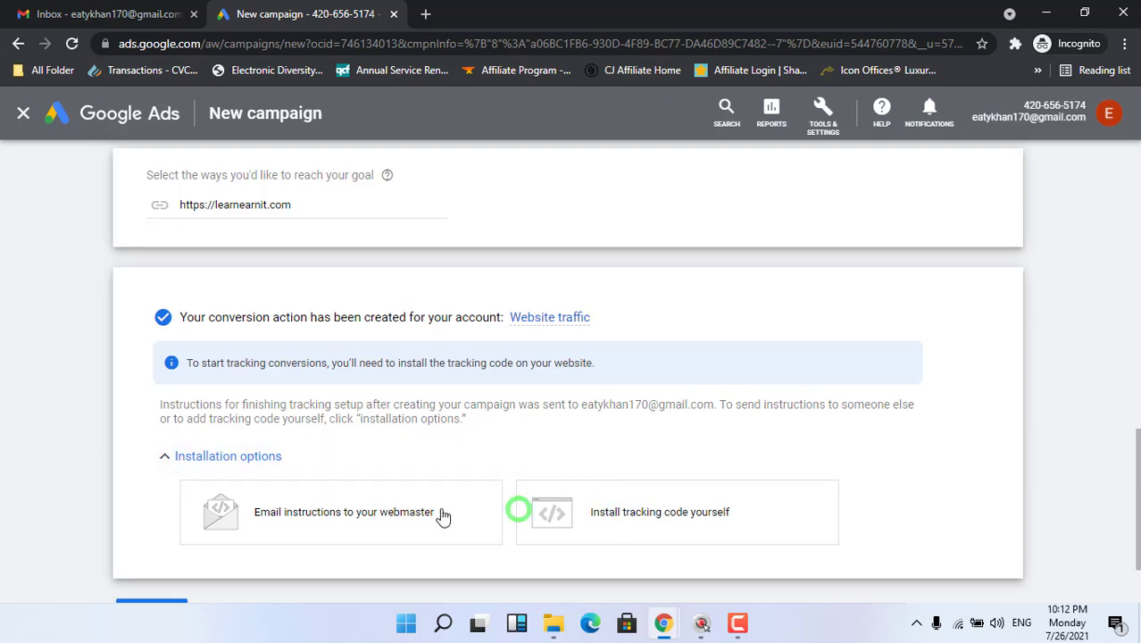
# Reload the campaign setup page and choose the Website traffic goal with the Display campaign type again.
pyautogui.scroll(3, 1134, 390)
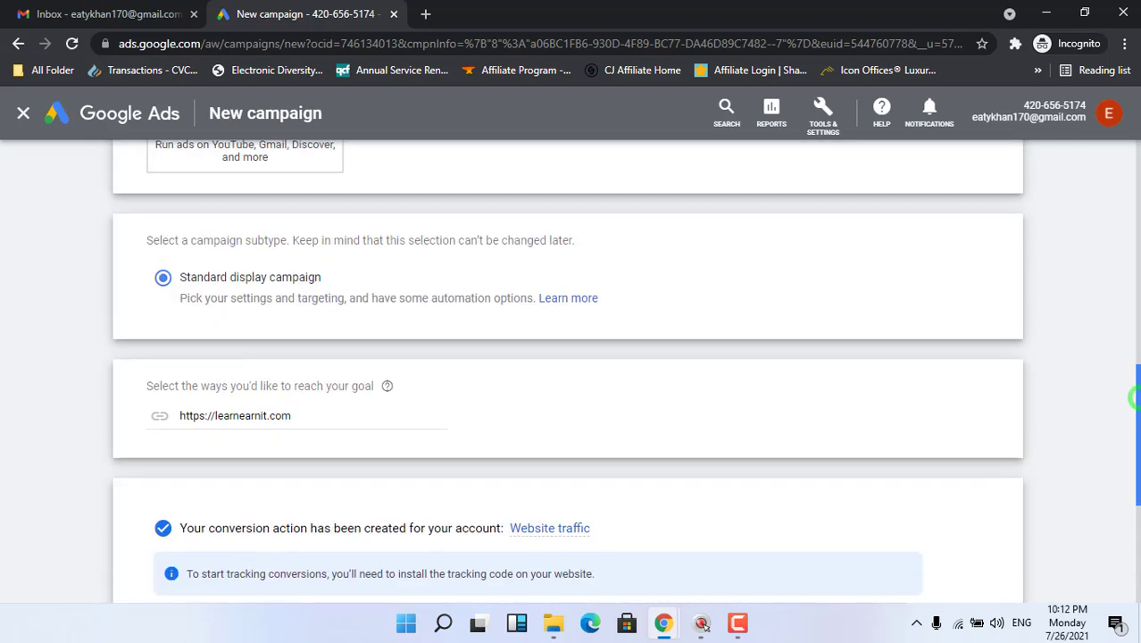
pyautogui.click(72, 44)
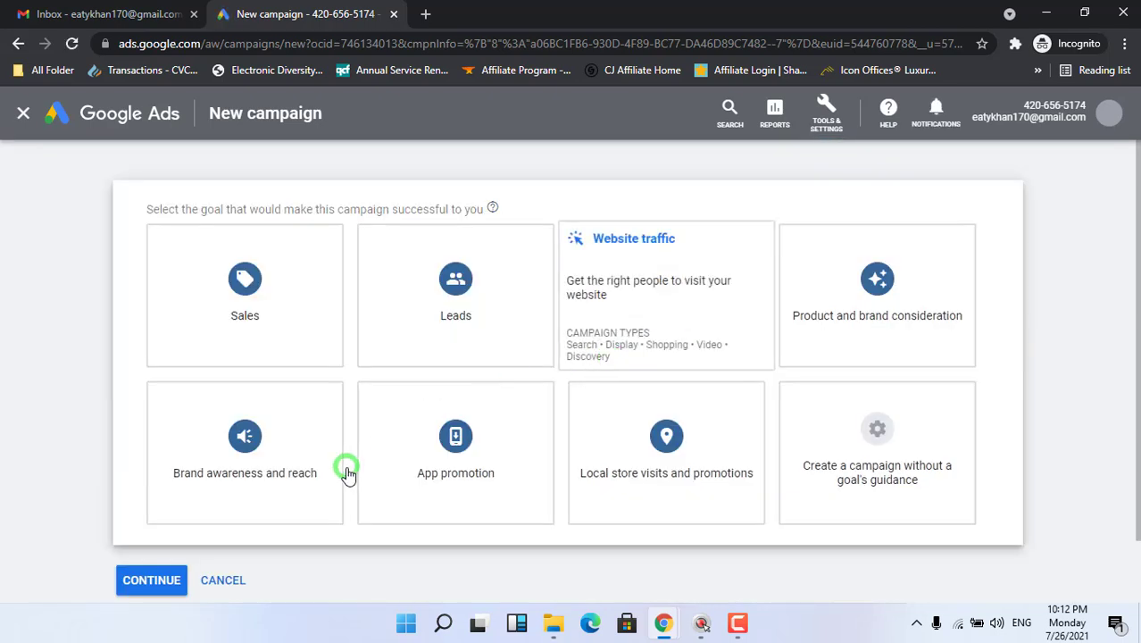
pyautogui.click(653, 327)
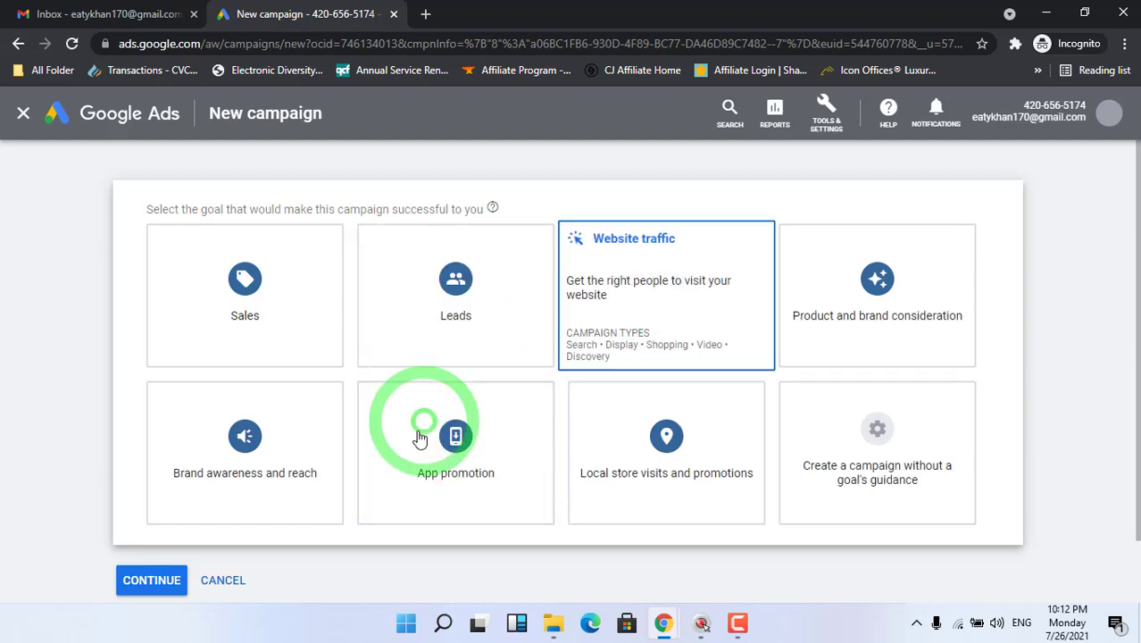
pyautogui.click(335, 411)
pyautogui.click(452, 229)
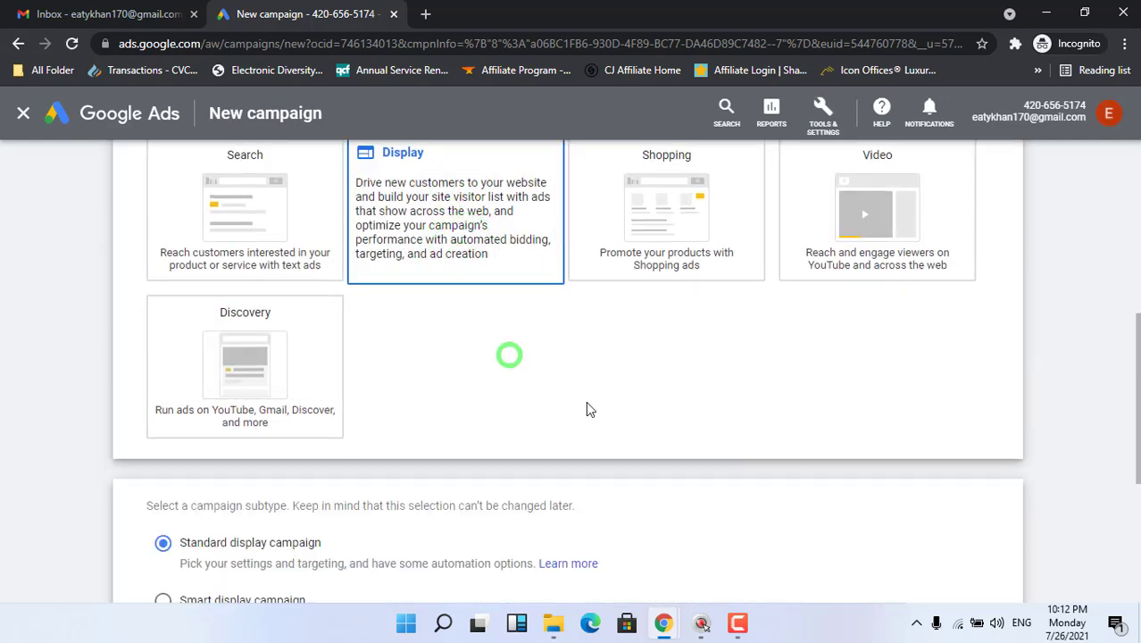
pyautogui.click(1134, 434)
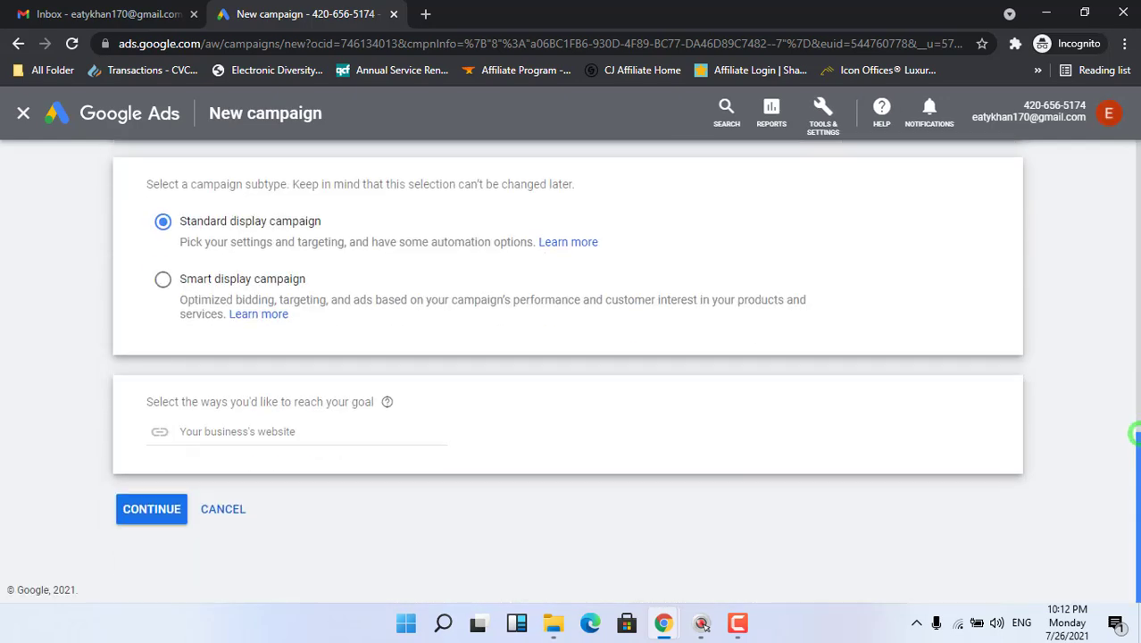
pyautogui.click(213, 433)
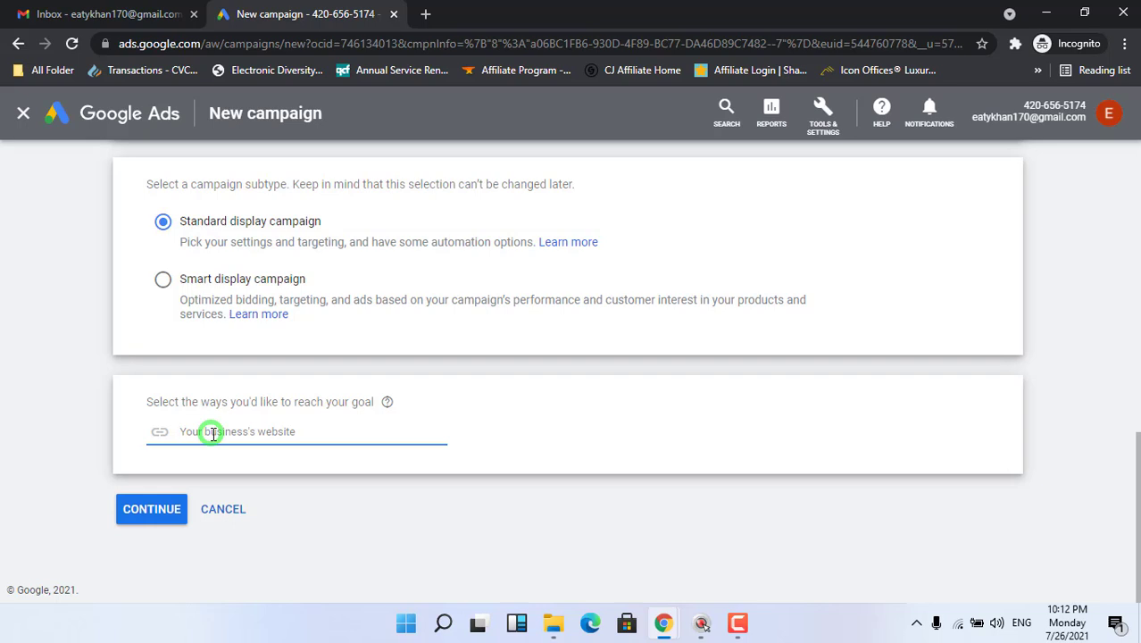
pyautogui.write('https')
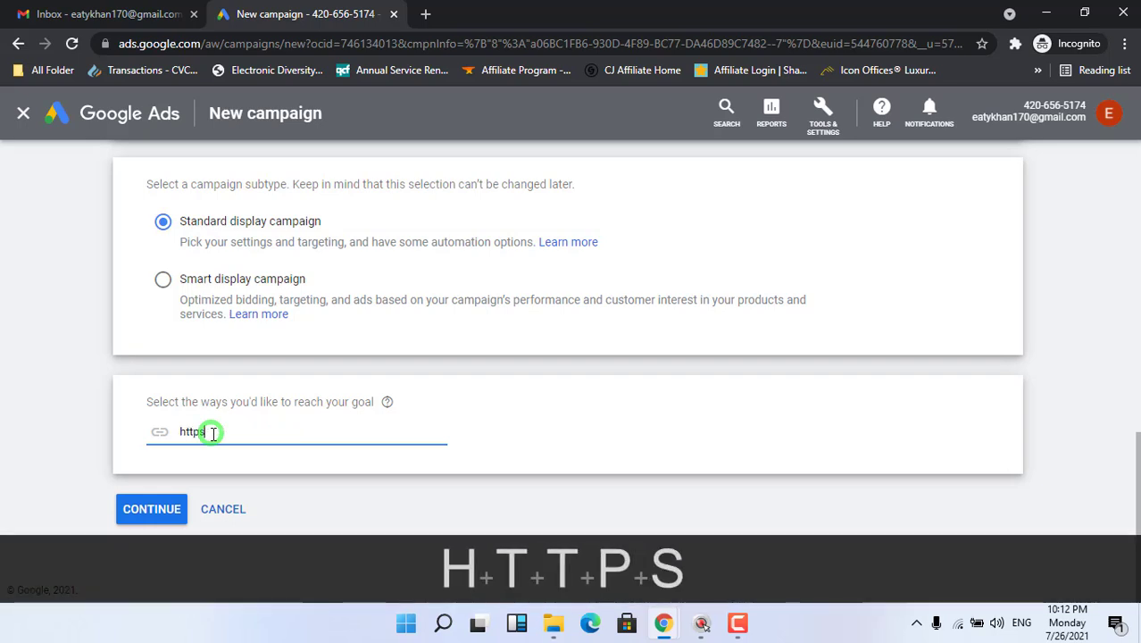
pyautogui.write('://')
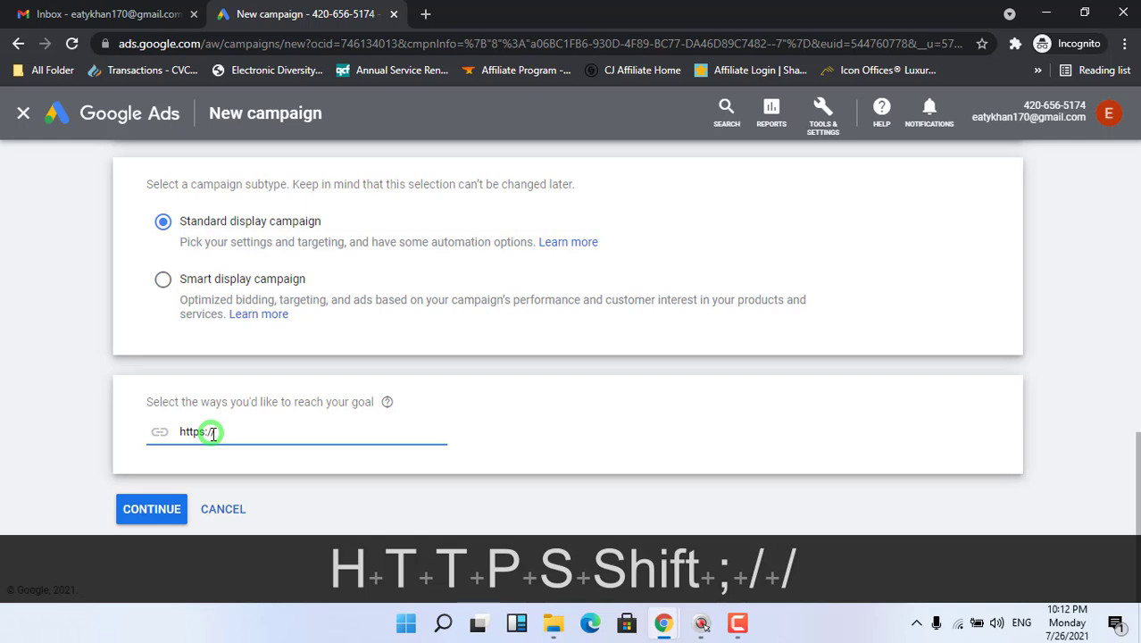
pyautogui.write('learnear')
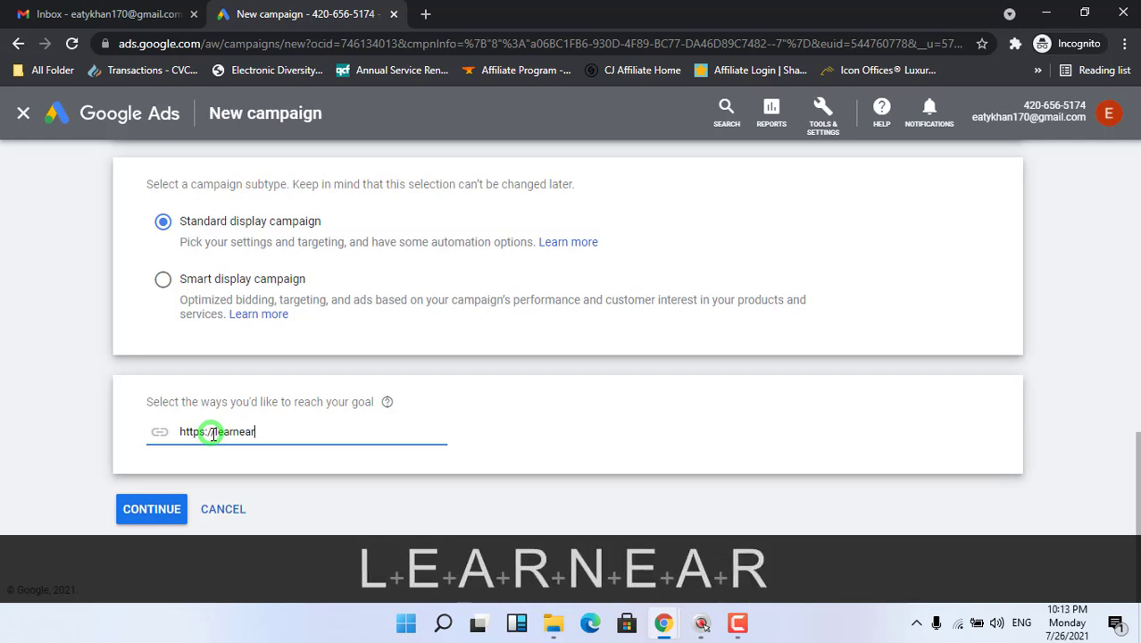
pyautogui.write('nit')
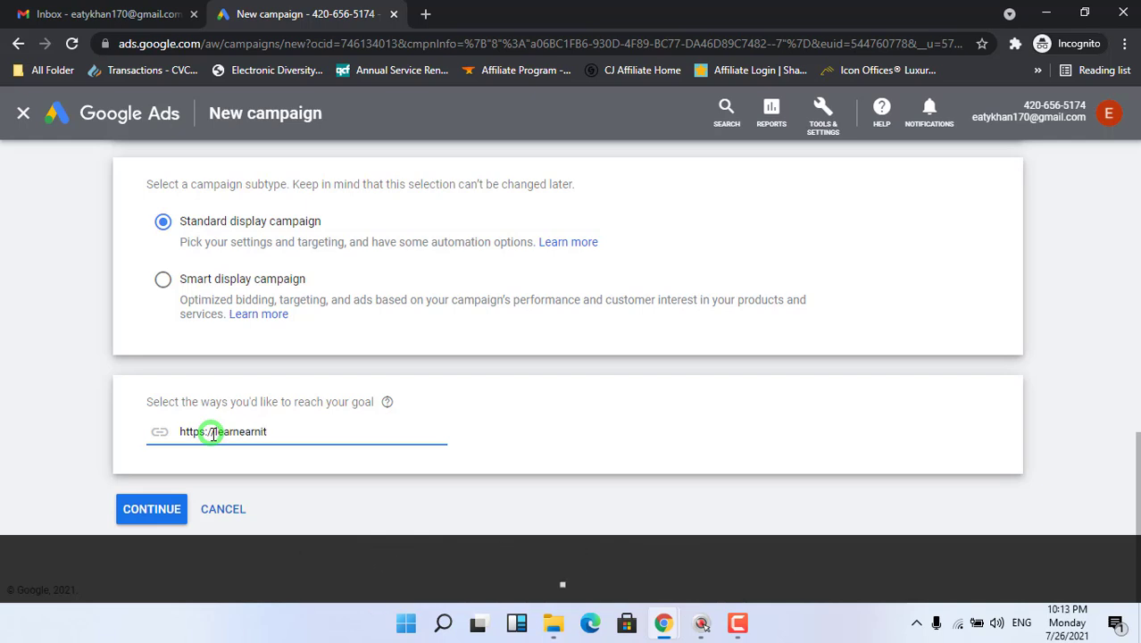
pyautogui.write('.com')
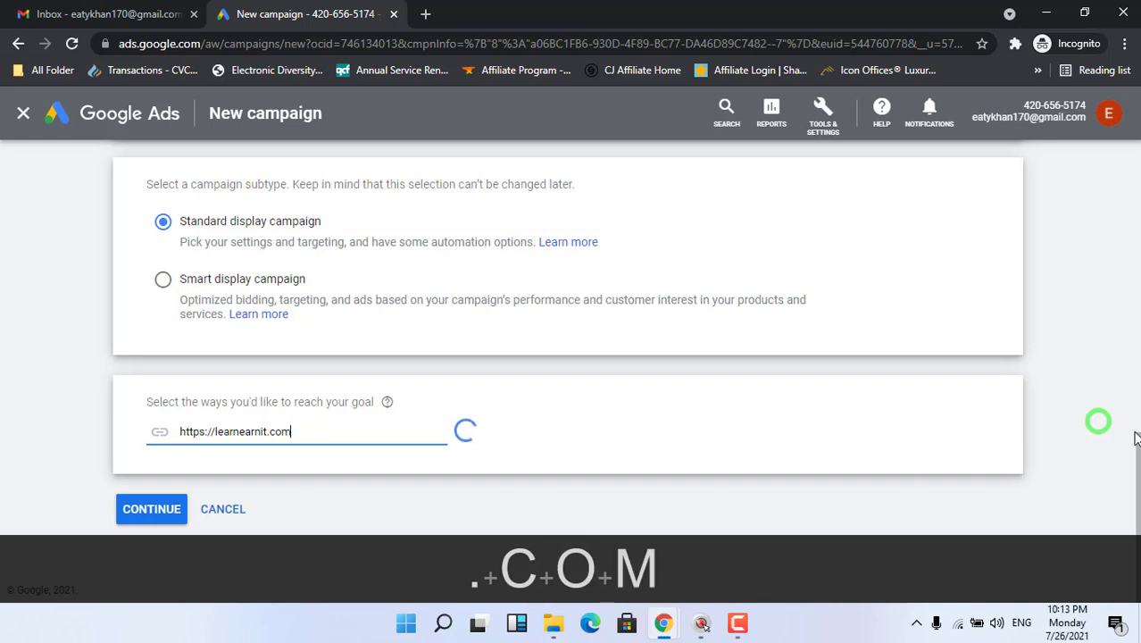
# Change the campaign type to Search, keeping the Website traffic goal.
pyautogui.moveTo(1136, 488); pyautogui.dragTo(1131, 364)
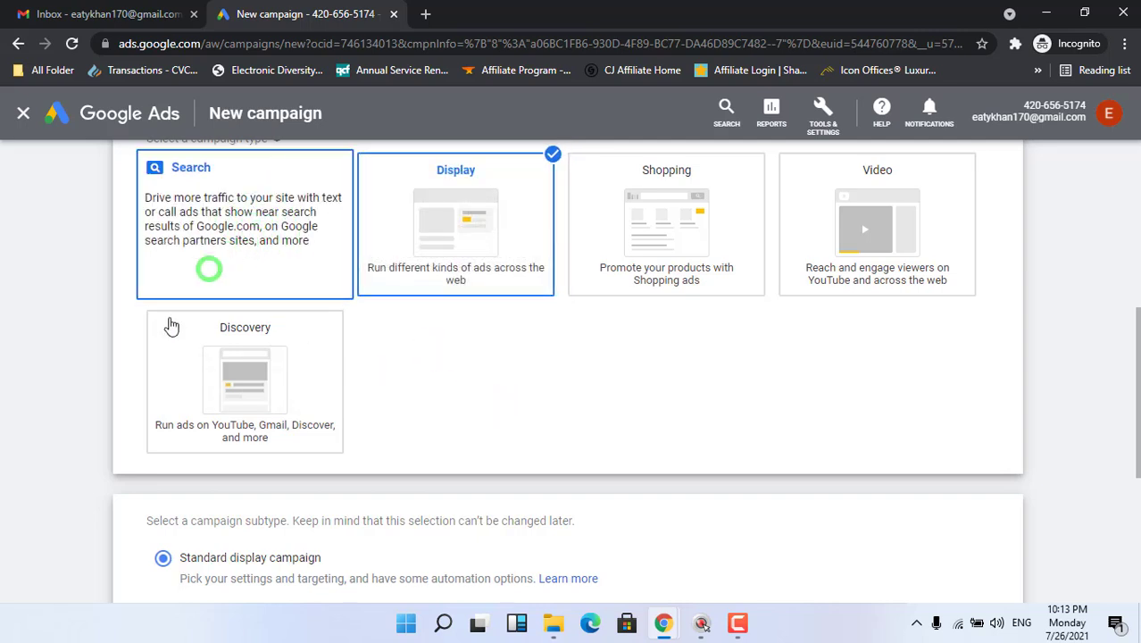
pyautogui.click(216, 221)
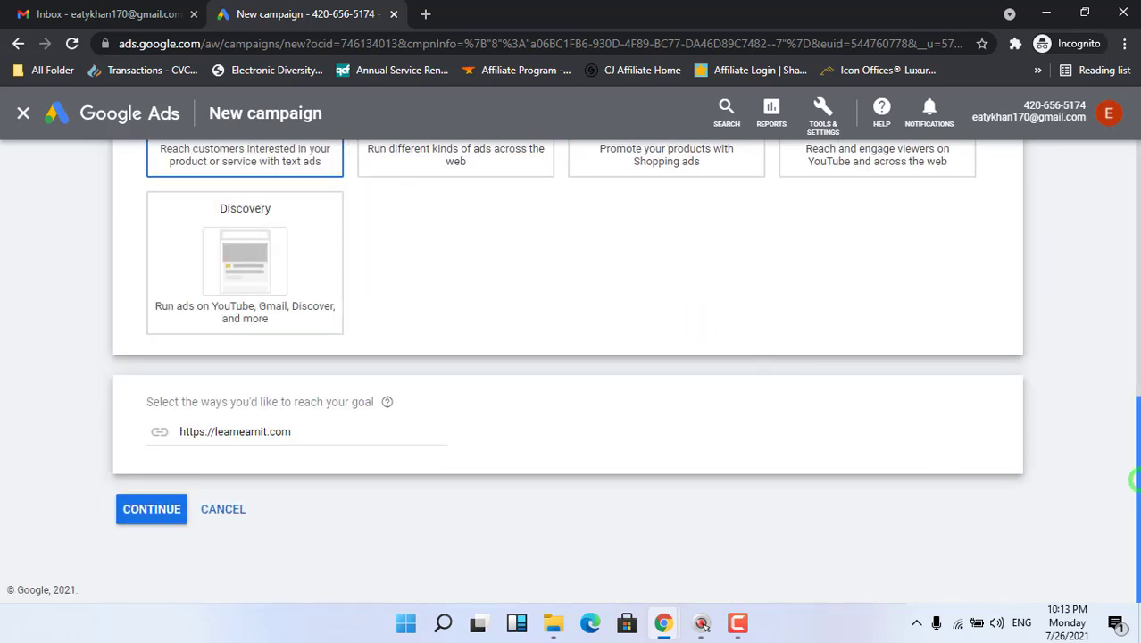
pyautogui.moveTo(1134, 480); pyautogui.dragTo(1134, 412)
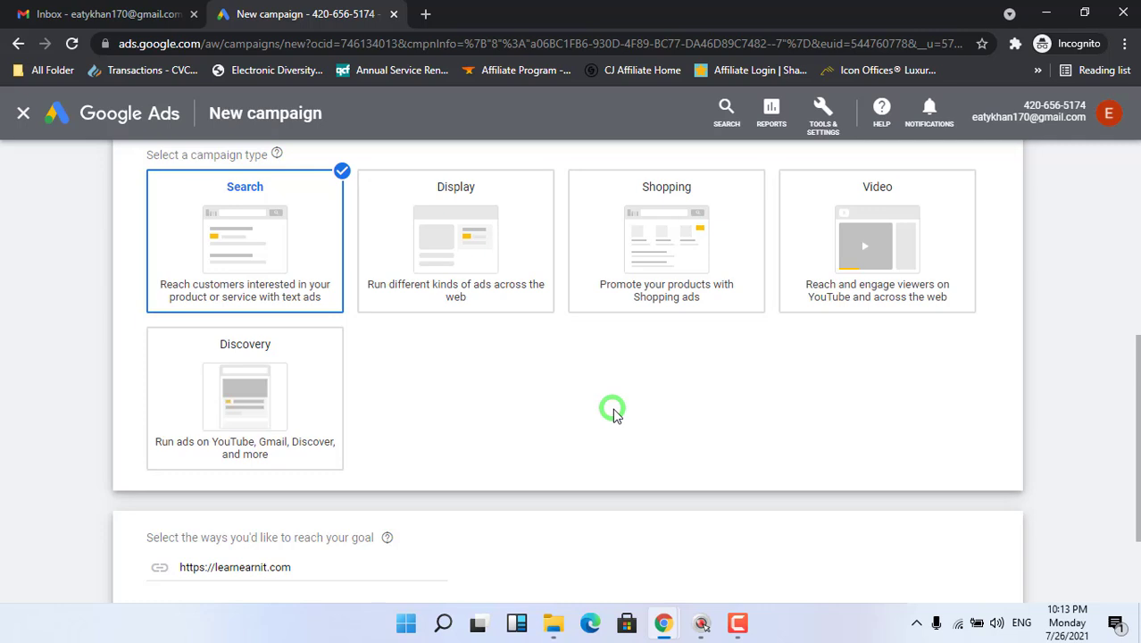
# Continue to the Search campaign's settings and get started past the notice about automatically saved drafts.
pyautogui.moveTo(1134, 473); pyautogui.dragTo(1127, 522)
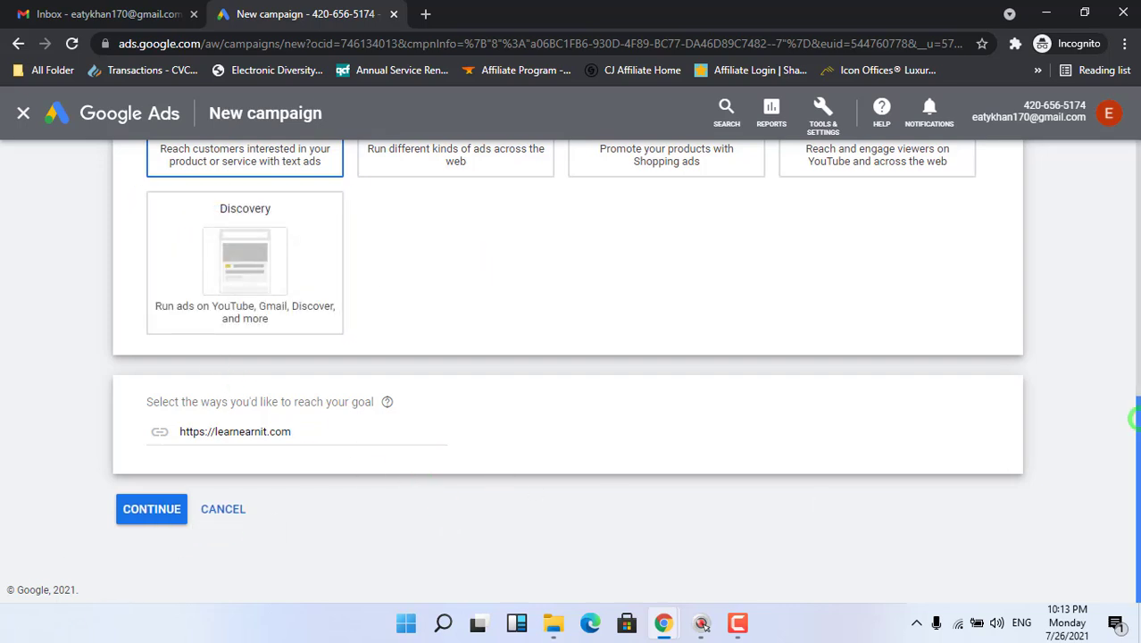
pyautogui.scroll(2, 1133, 444)
pyautogui.scroll(-2, 1134, 444)
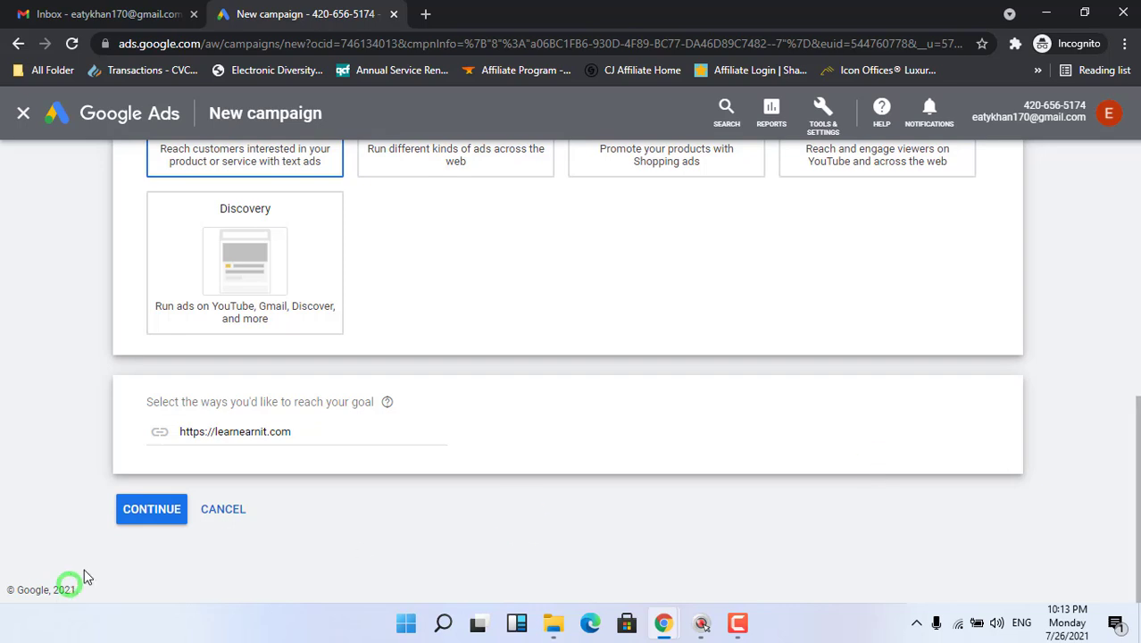
pyautogui.click(150, 511)
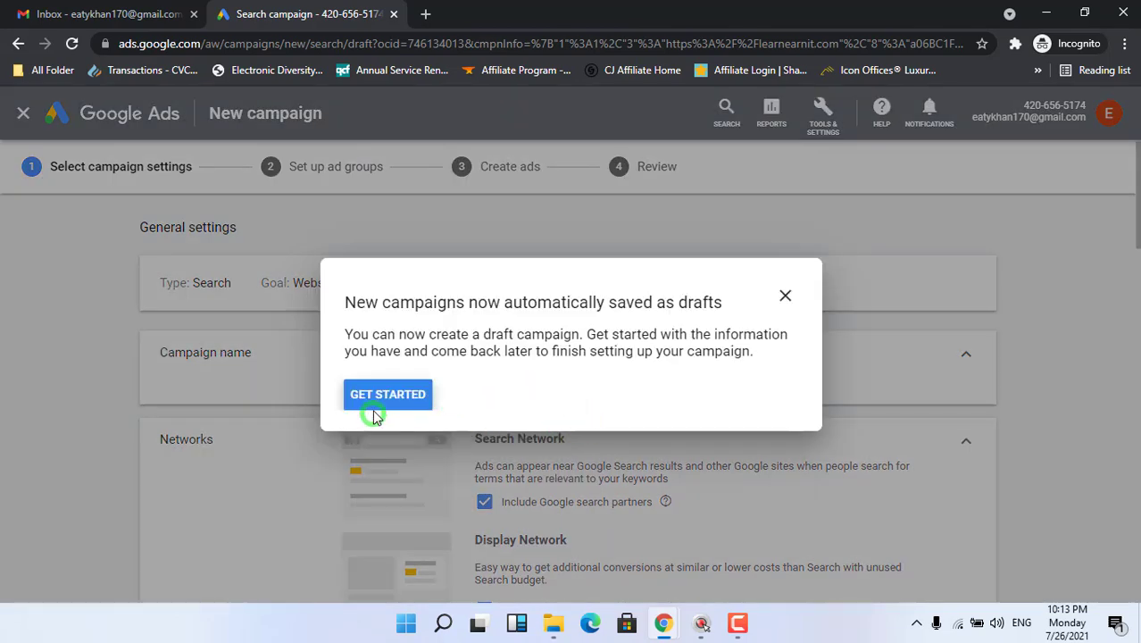
pyautogui.click(393, 393)
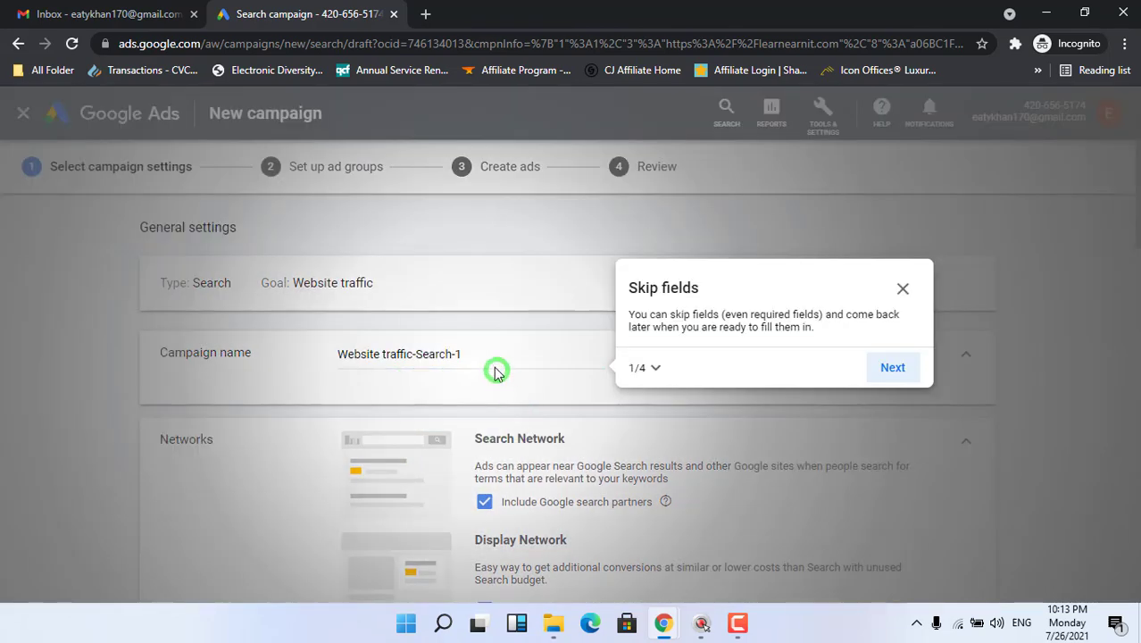
# Exit the setup guide and rename the campaign as Fast ads-usa.
pyautogui.click(901, 288)
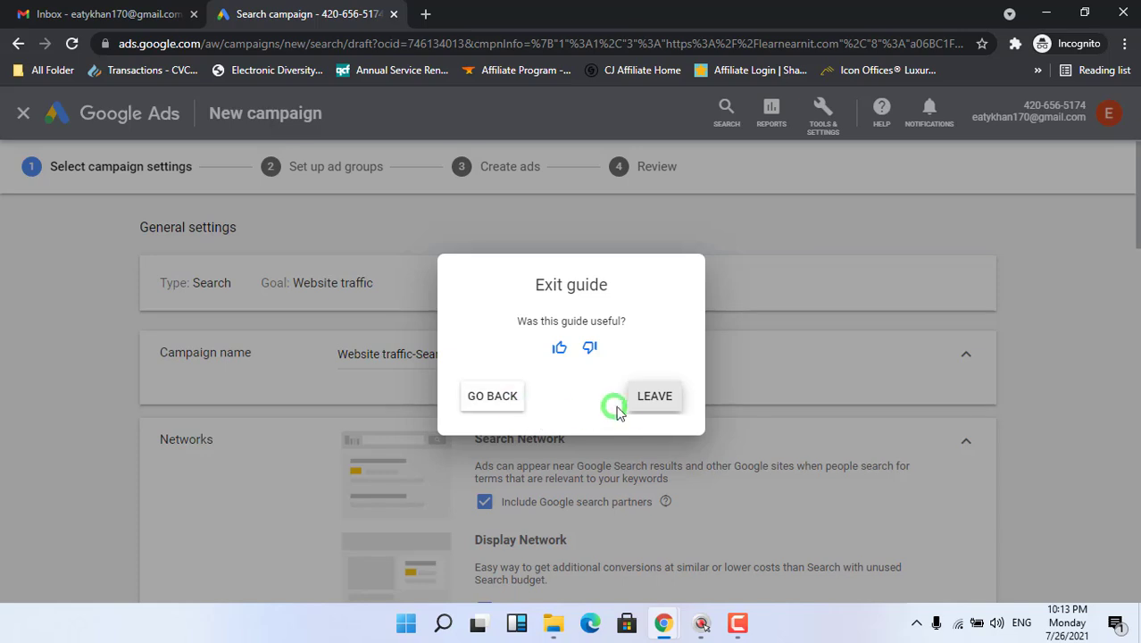
pyautogui.click(647, 403)
pyautogui.moveTo(471, 355); pyautogui.dragTo(323, 361)
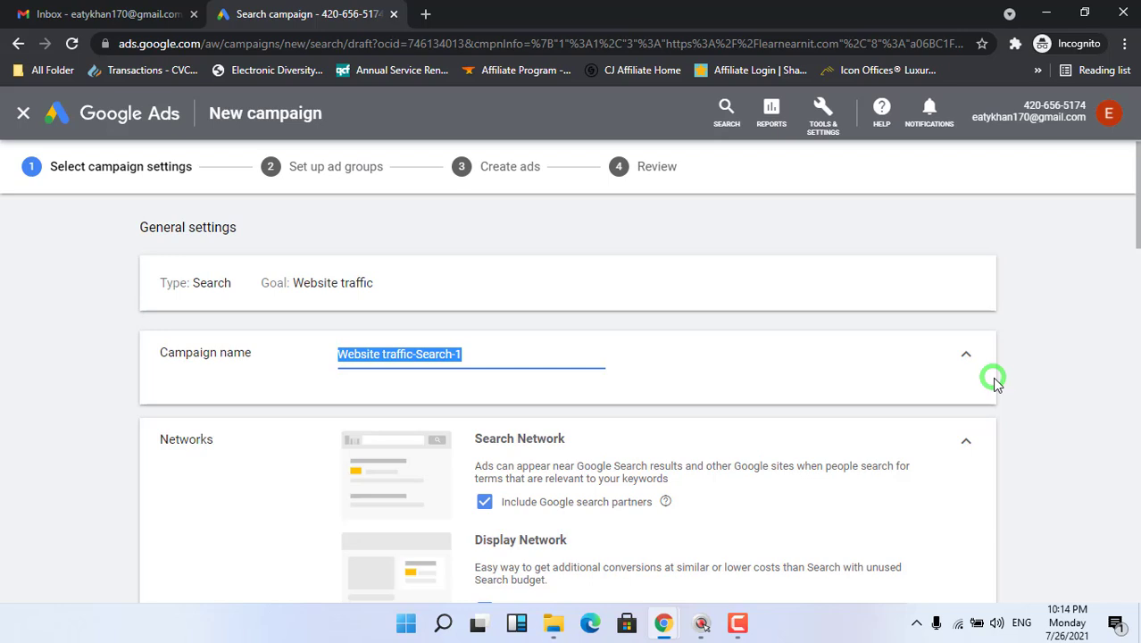
pyautogui.write('Fast')
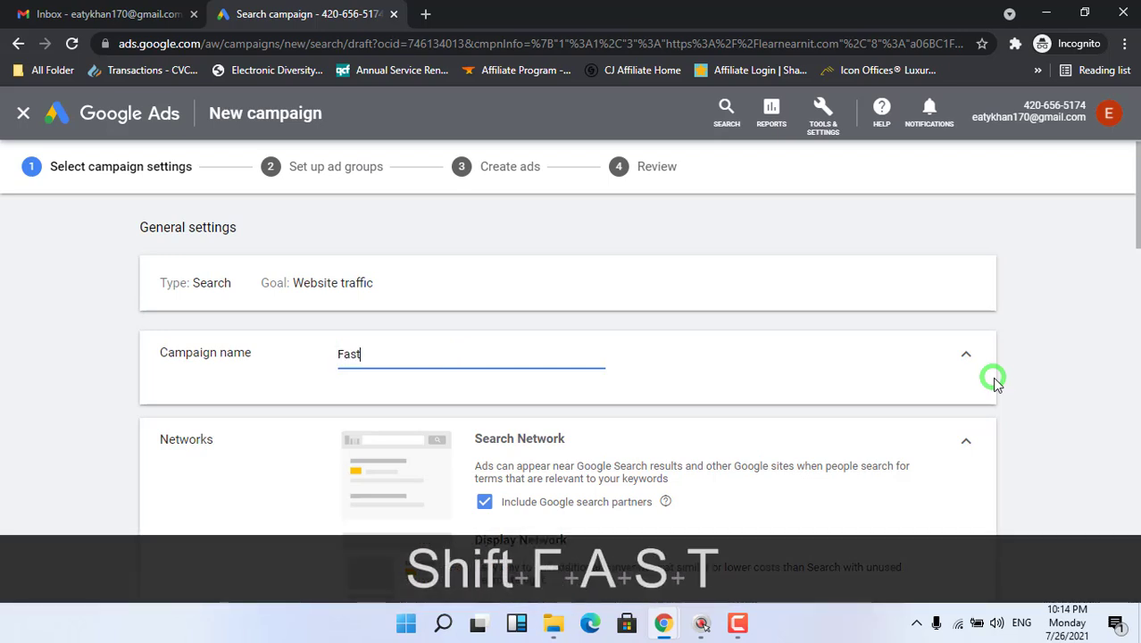
pyautogui.write(' add')
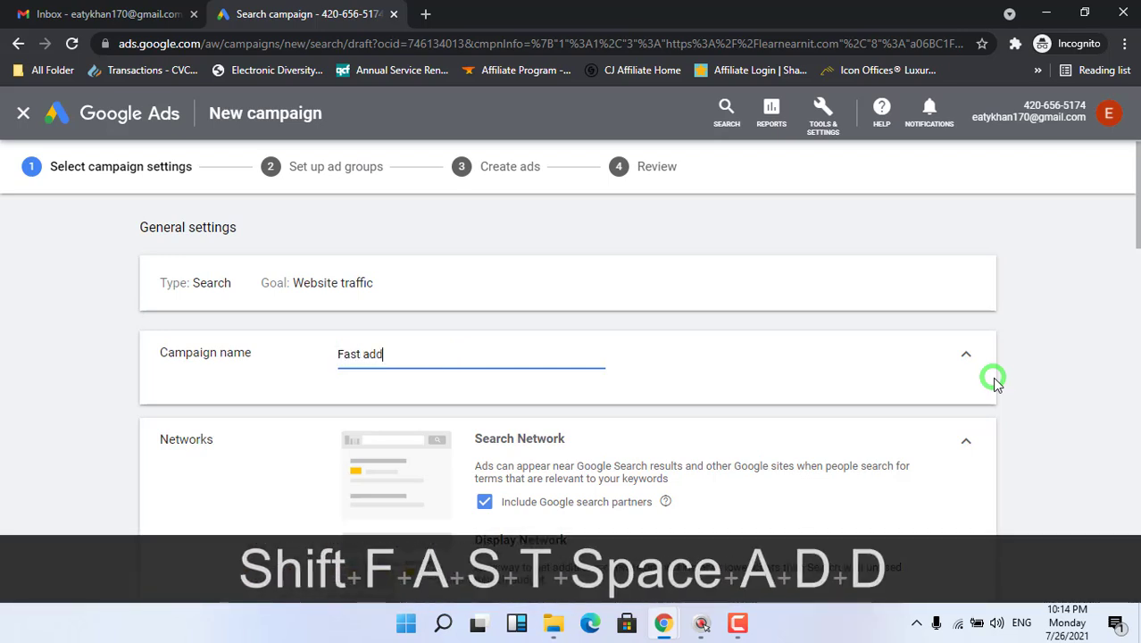
pyautogui.press('BackSpace')
pyautogui.write('s')
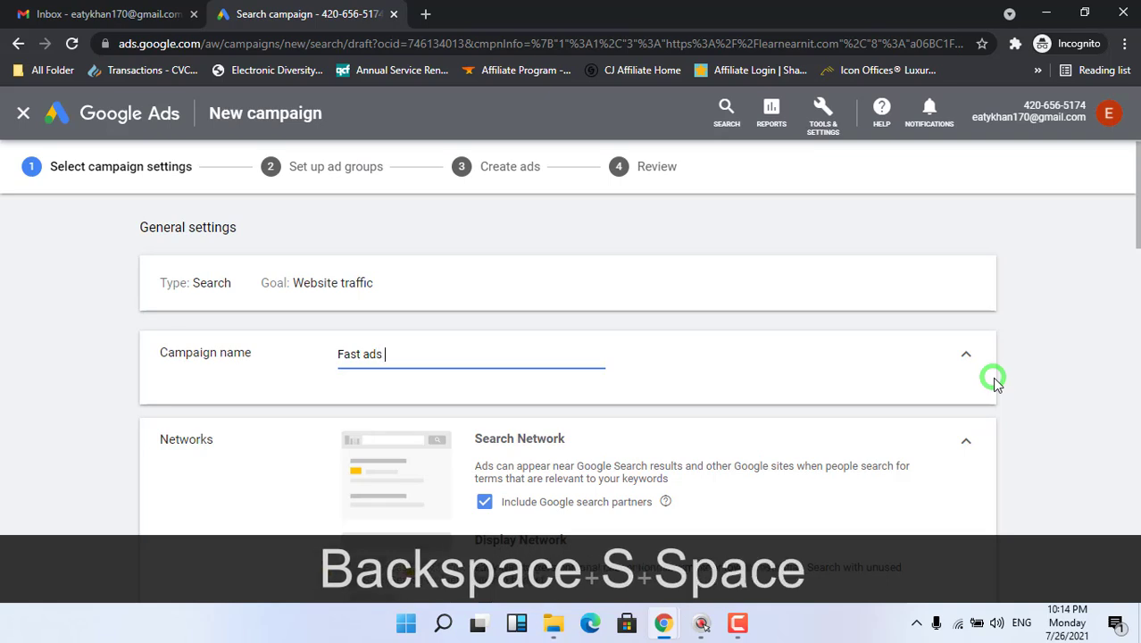
pyautogui.press('BackSpace')
pyautogui.write('-usa')
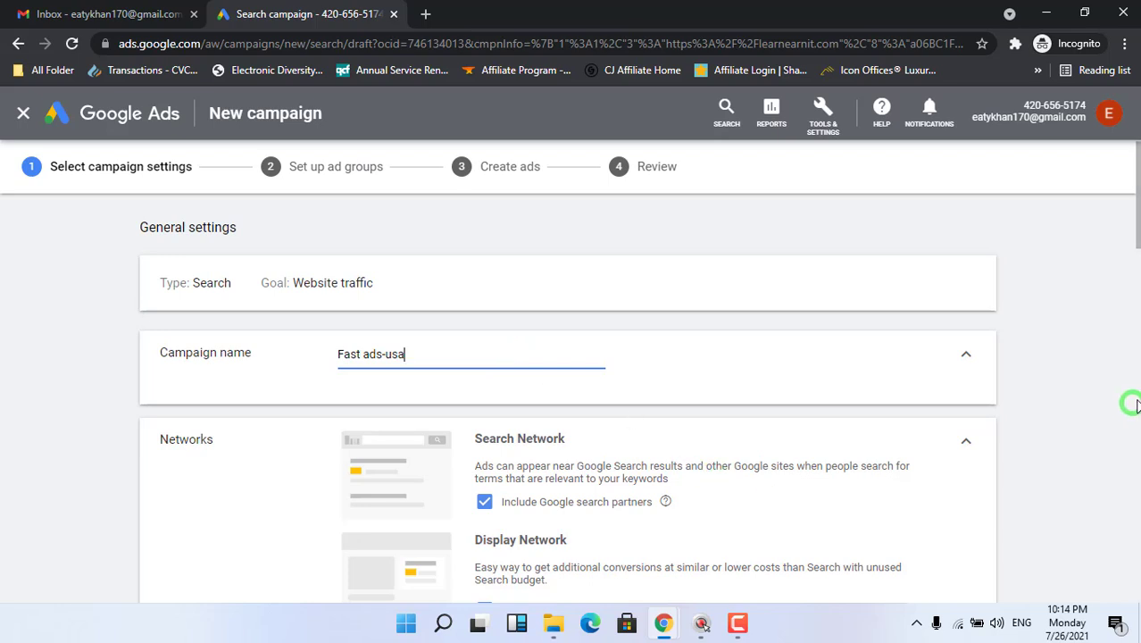
# Exclude the Google Display Network from the campaign's networks, keeping Google search partners included.
pyautogui.moveTo(1138, 228); pyautogui.dragTo(1135, 257)
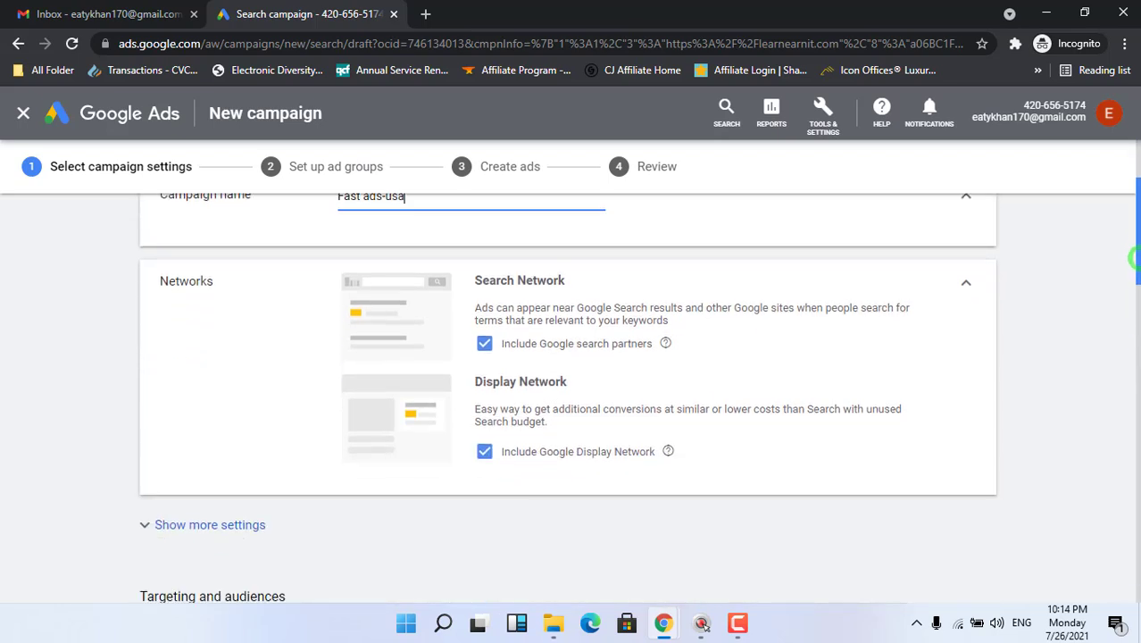
pyautogui.click(484, 453)
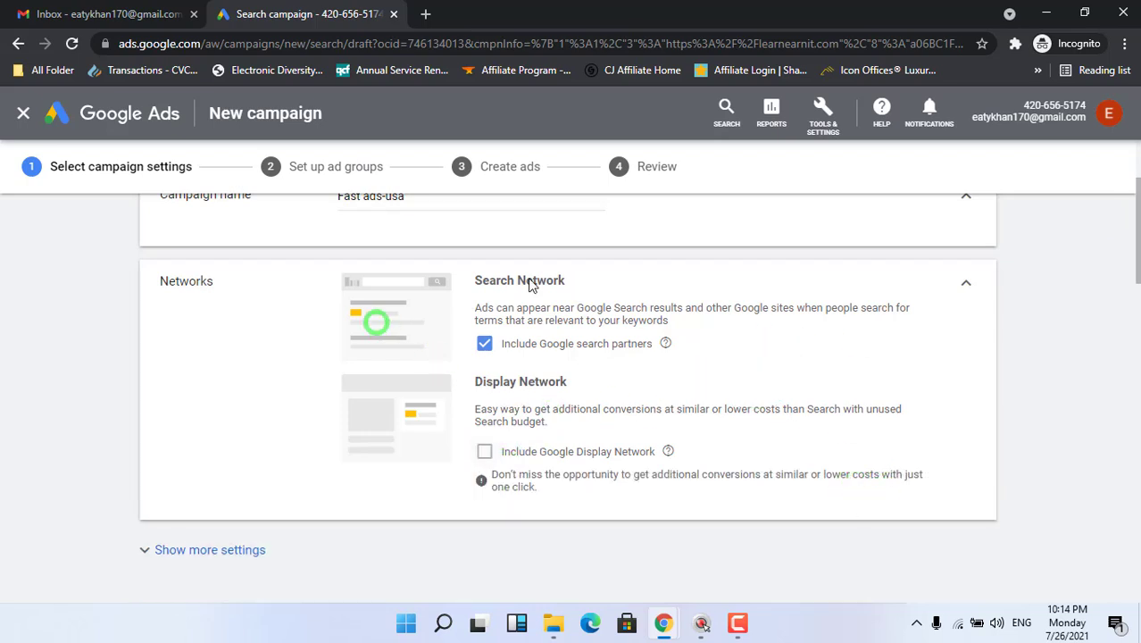
# Expand the location options and set the campaign to target another location that is entered manually.
pyautogui.moveTo(1133, 251); pyautogui.dragTo(1134, 330)
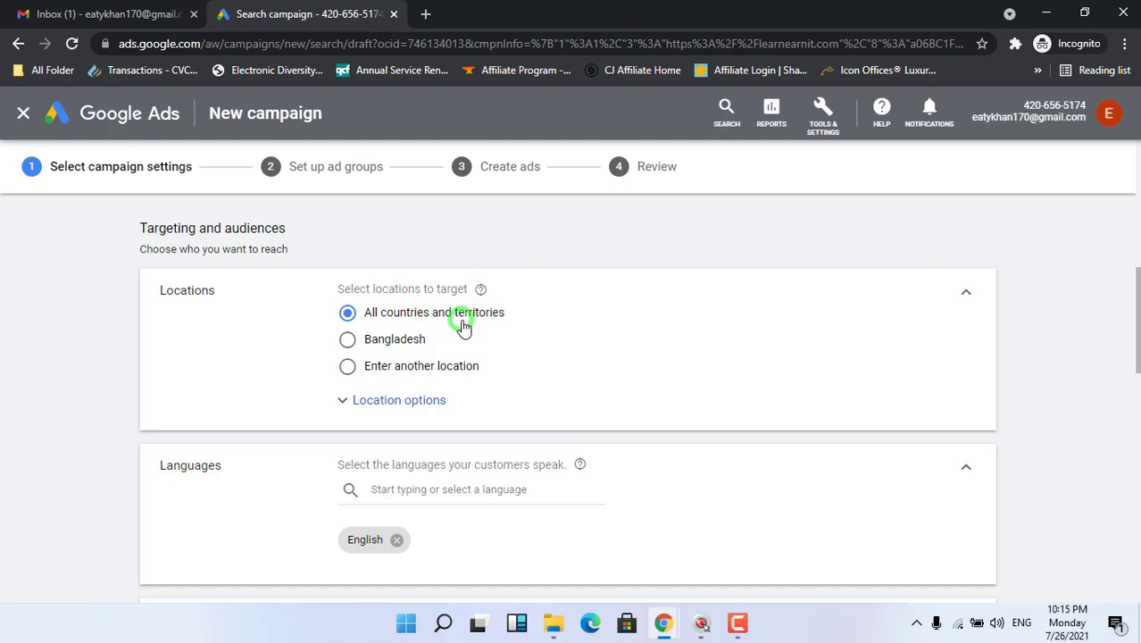
pyautogui.click(380, 400)
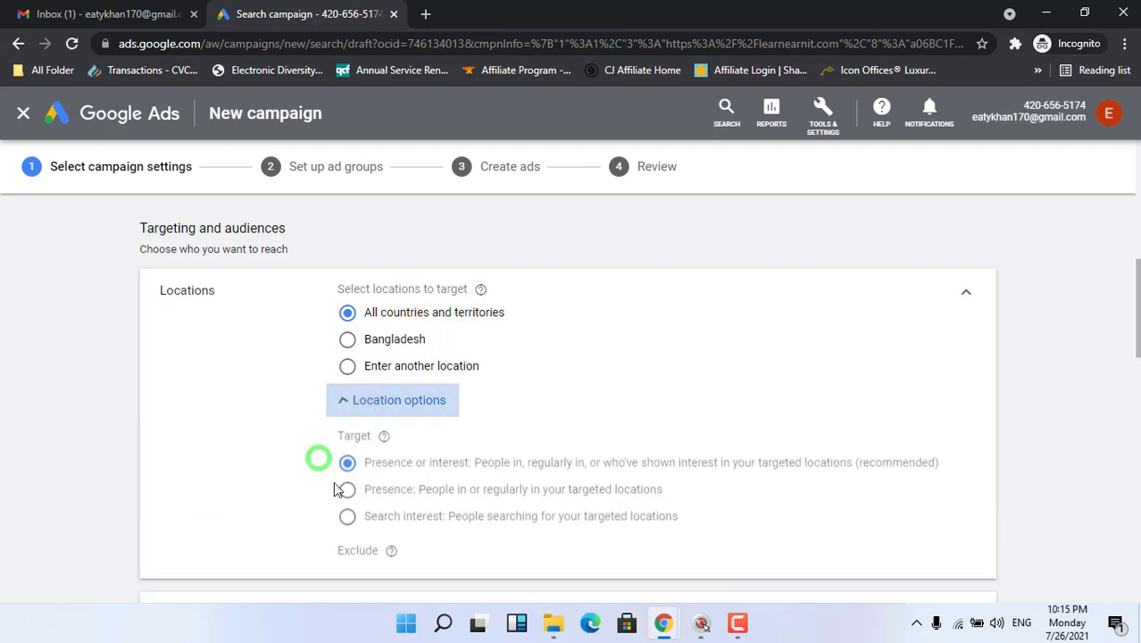
pyautogui.click(348, 367)
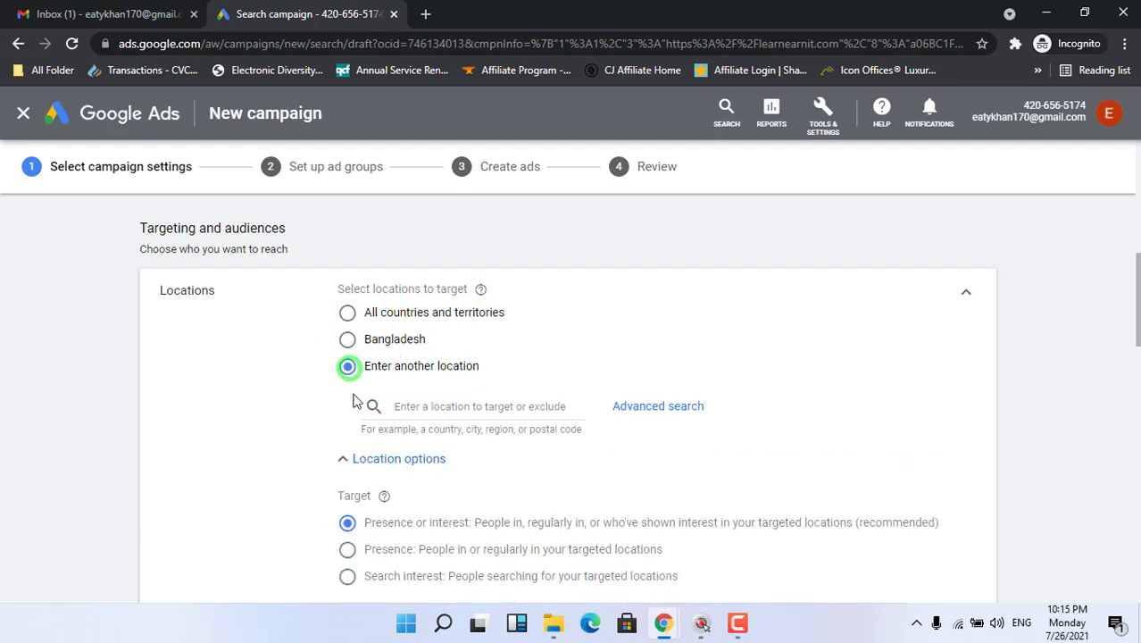
# Search for "Un", target the United Kingdom, and clear the targeted locations again.
pyautogui.click(454, 408)
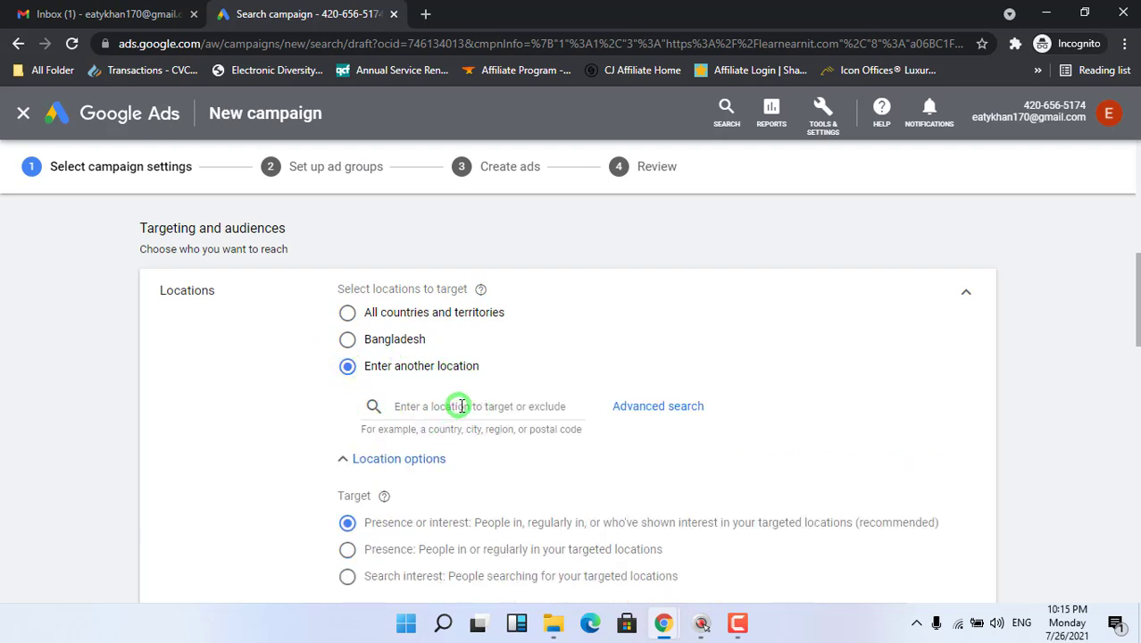
pyautogui.click(459, 406)
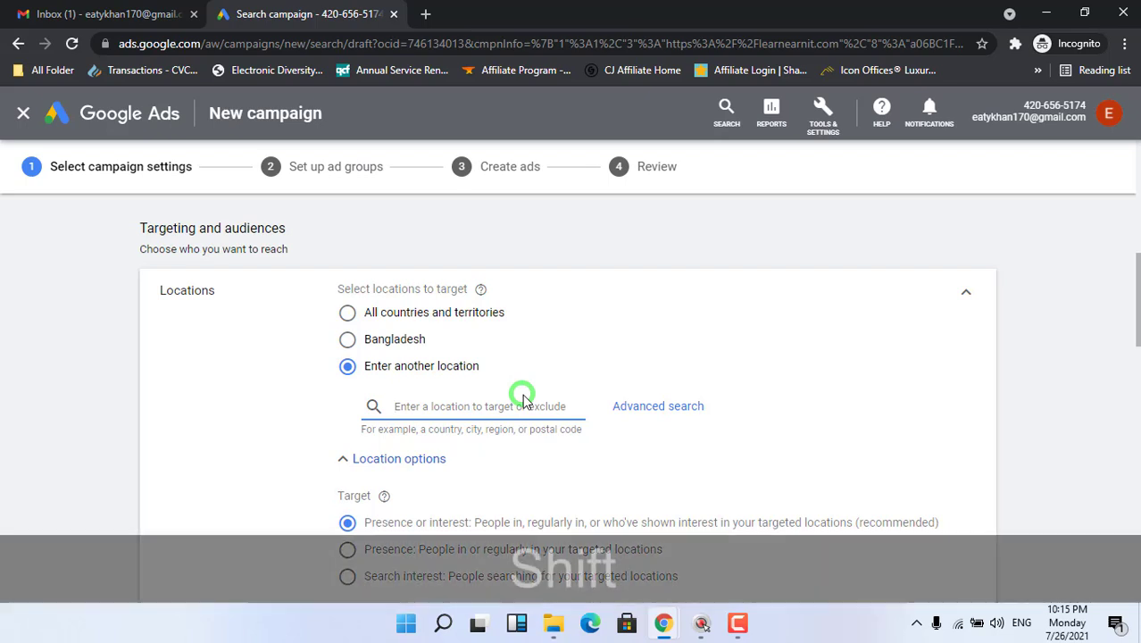
pyautogui.write('Un')
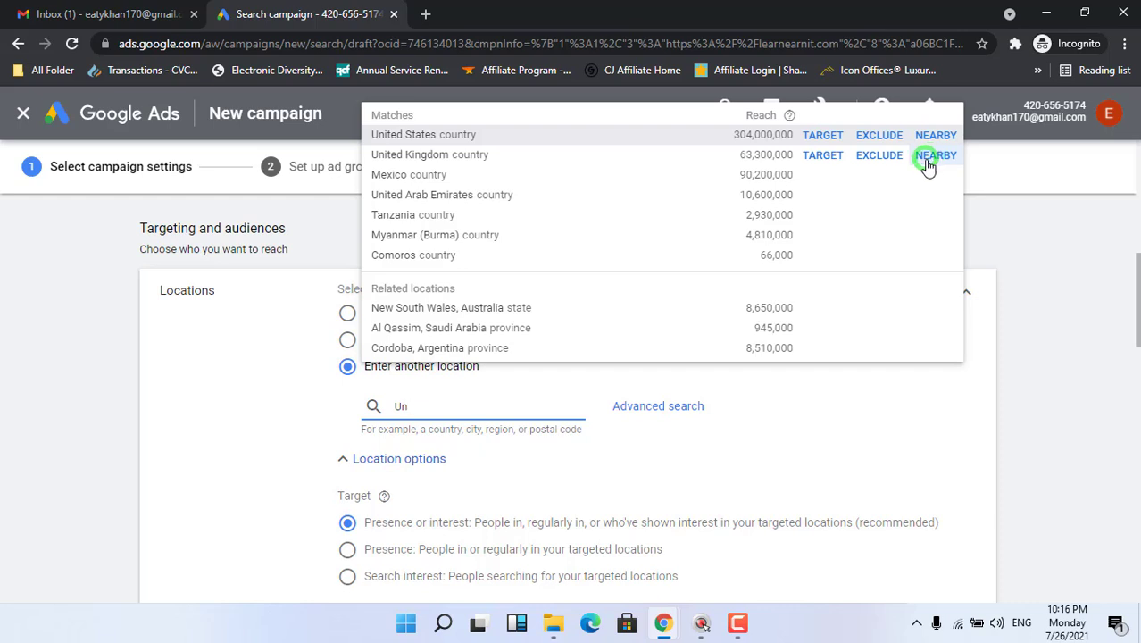
pyautogui.click(821, 158)
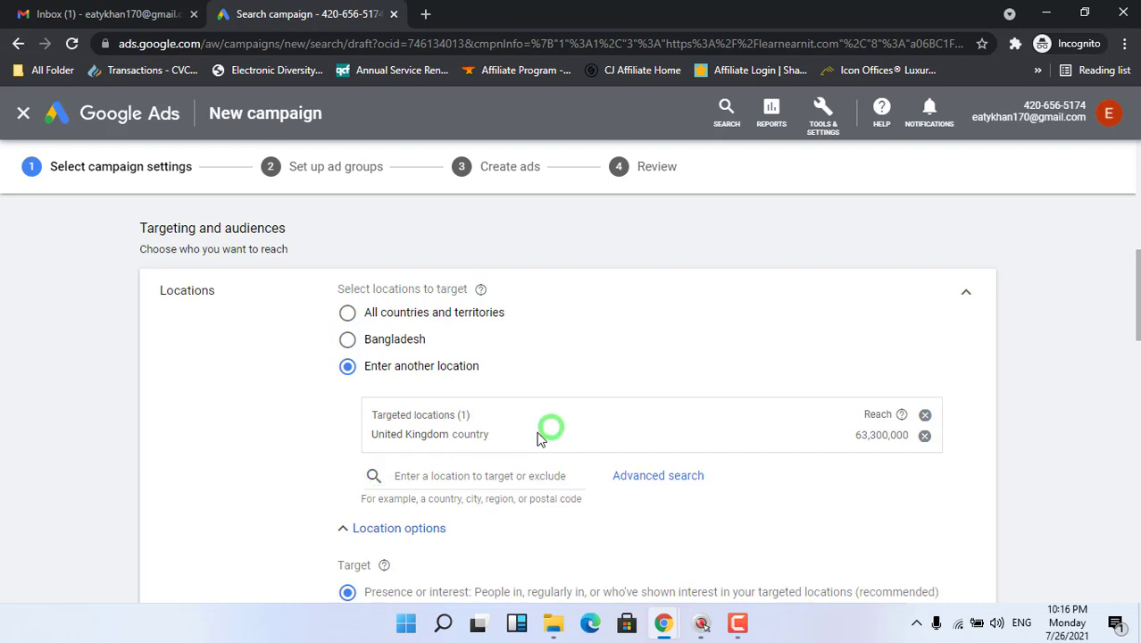
pyautogui.click(925, 416)
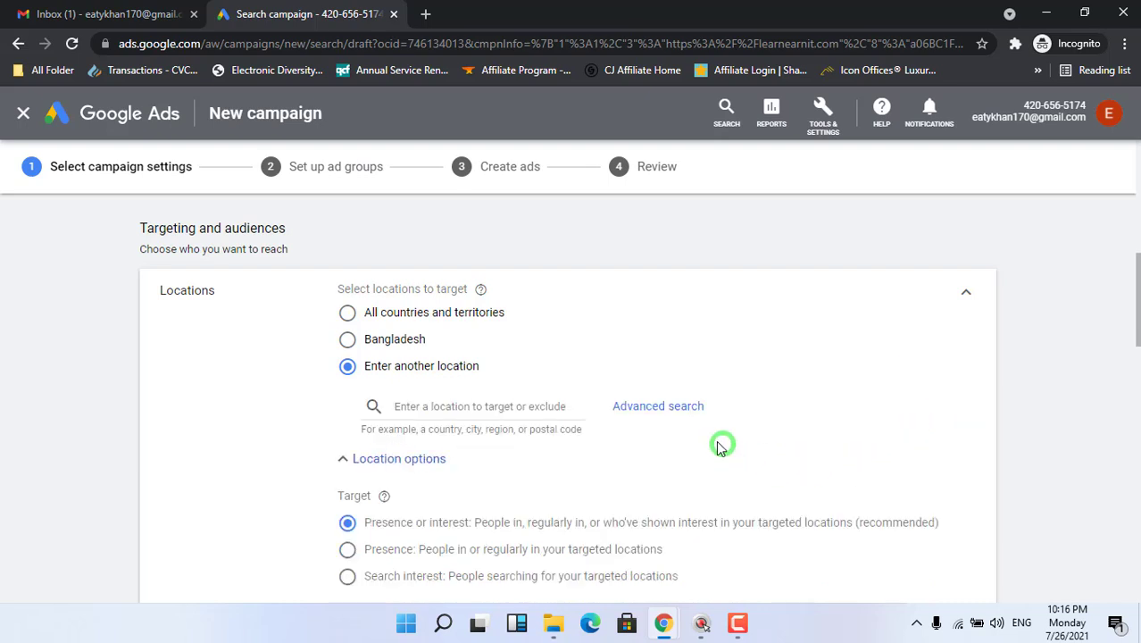
# Open the advanced location search, look up "Uni" and add the United Kingdom as a targeted location.
pyautogui.click(664, 412)
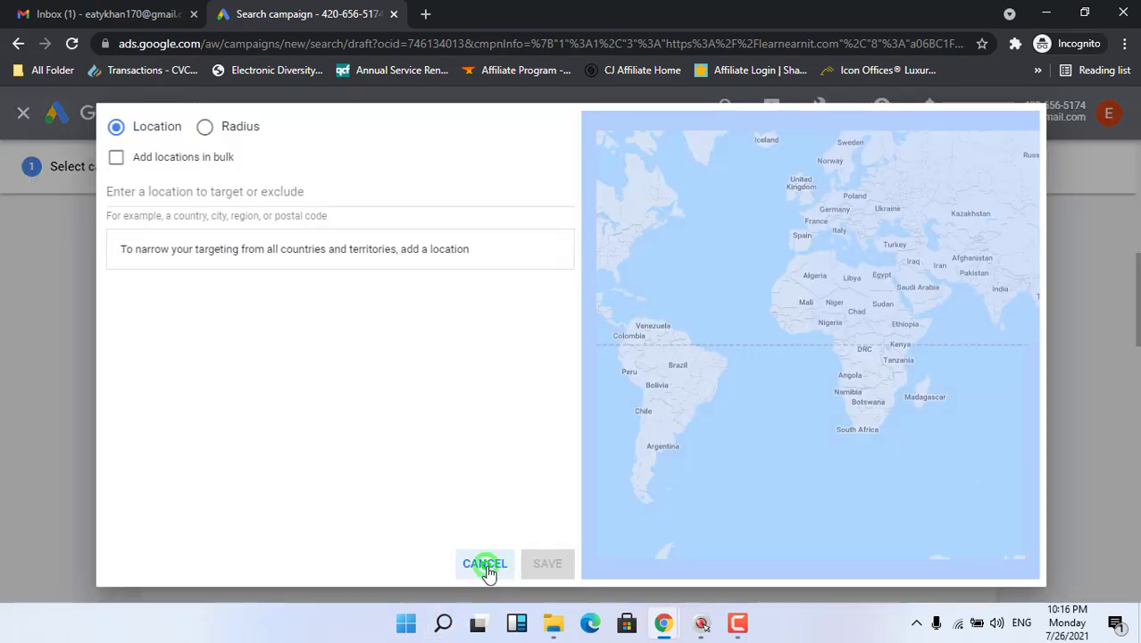
pyautogui.click(487, 563)
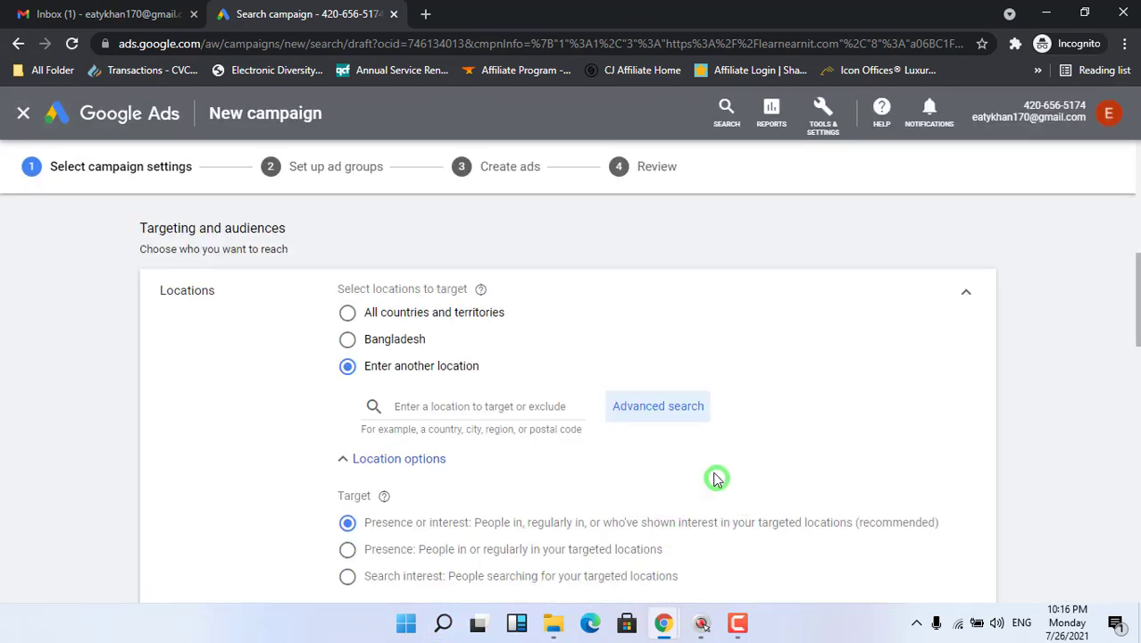
pyautogui.click(657, 413)
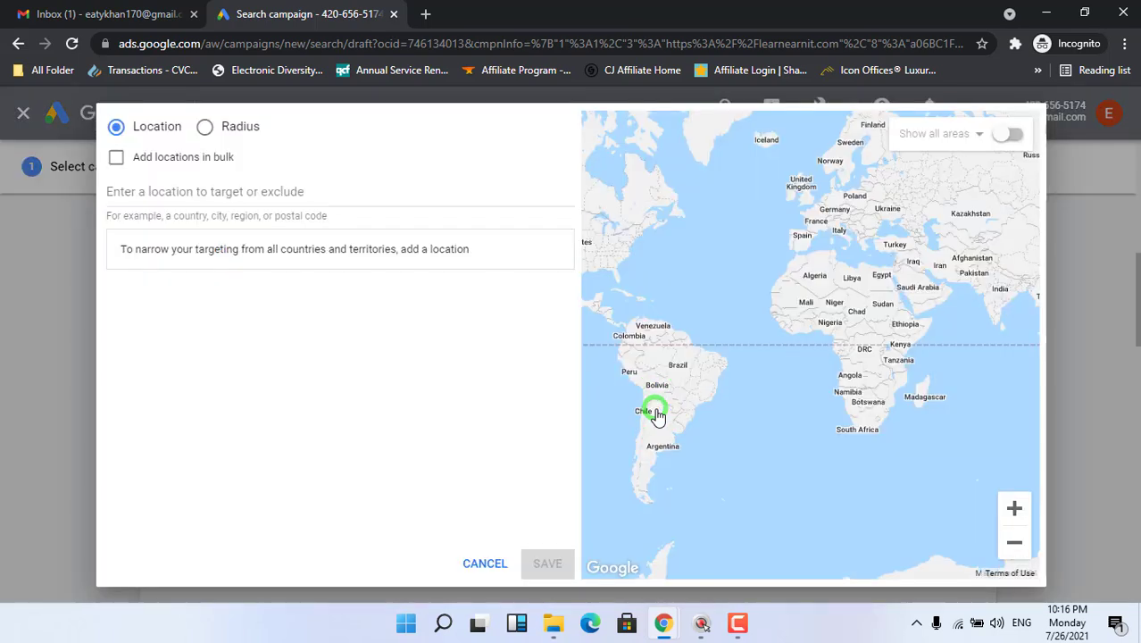
pyautogui.click(201, 187)
pyautogui.write('U')
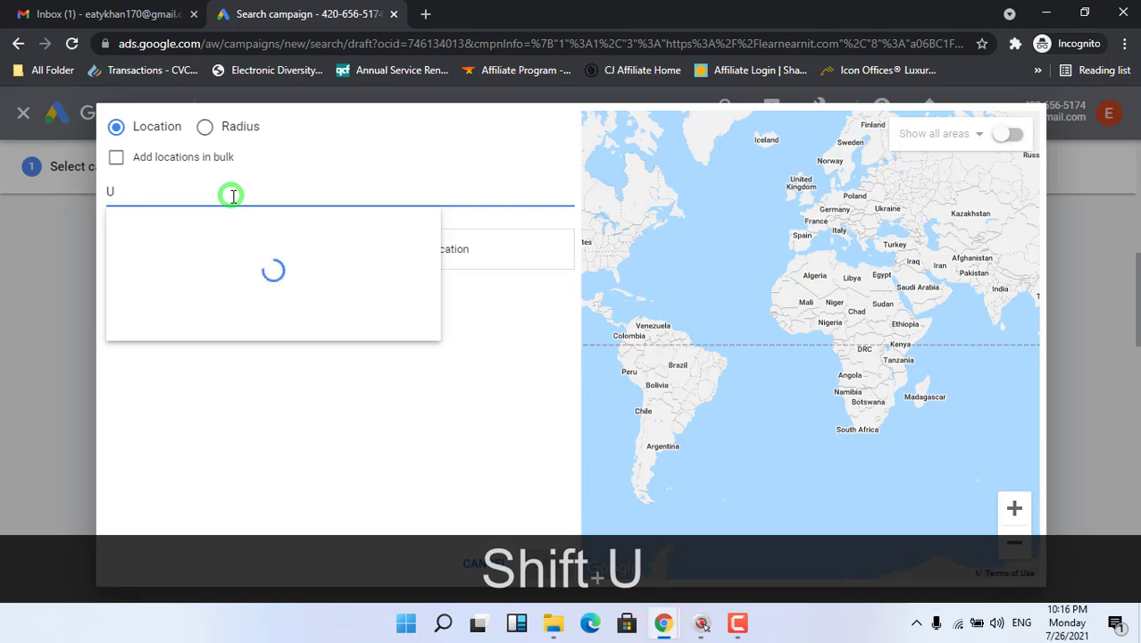
pyautogui.write('ni')
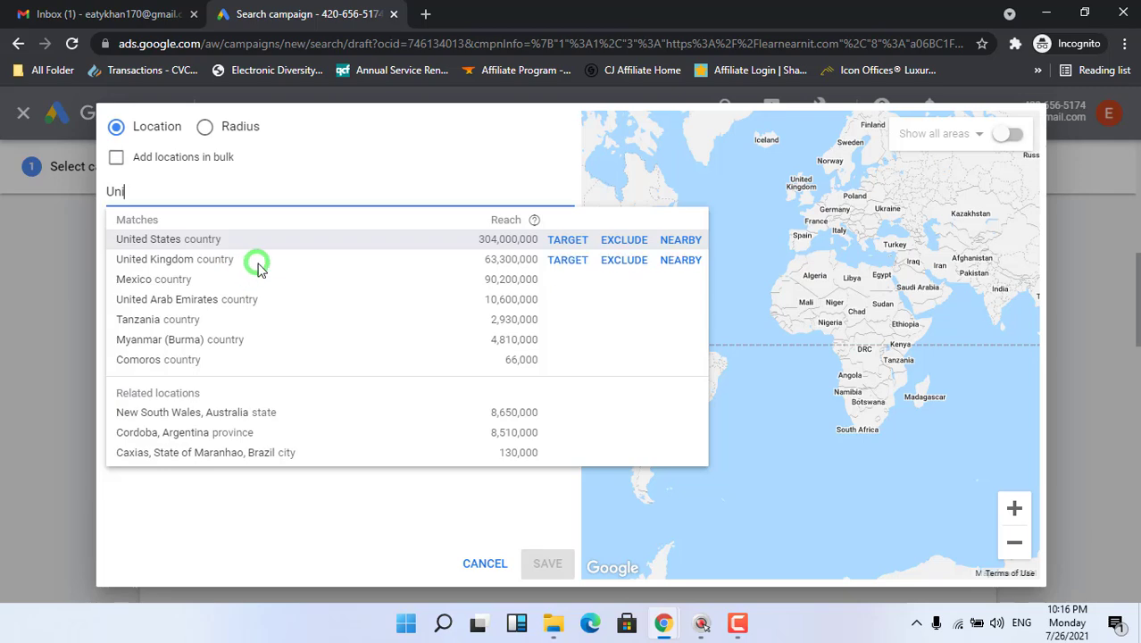
pyautogui.click(200, 259)
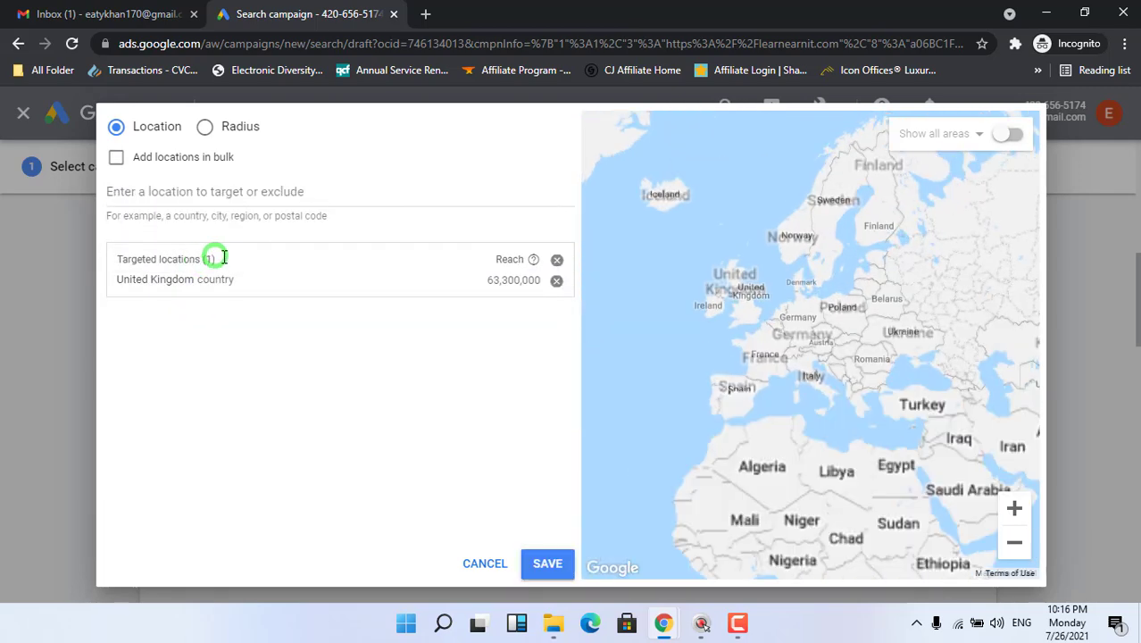
# Show the United Kingdom's details on the map and turn on the display of all areas.
pyautogui.click(746, 300)
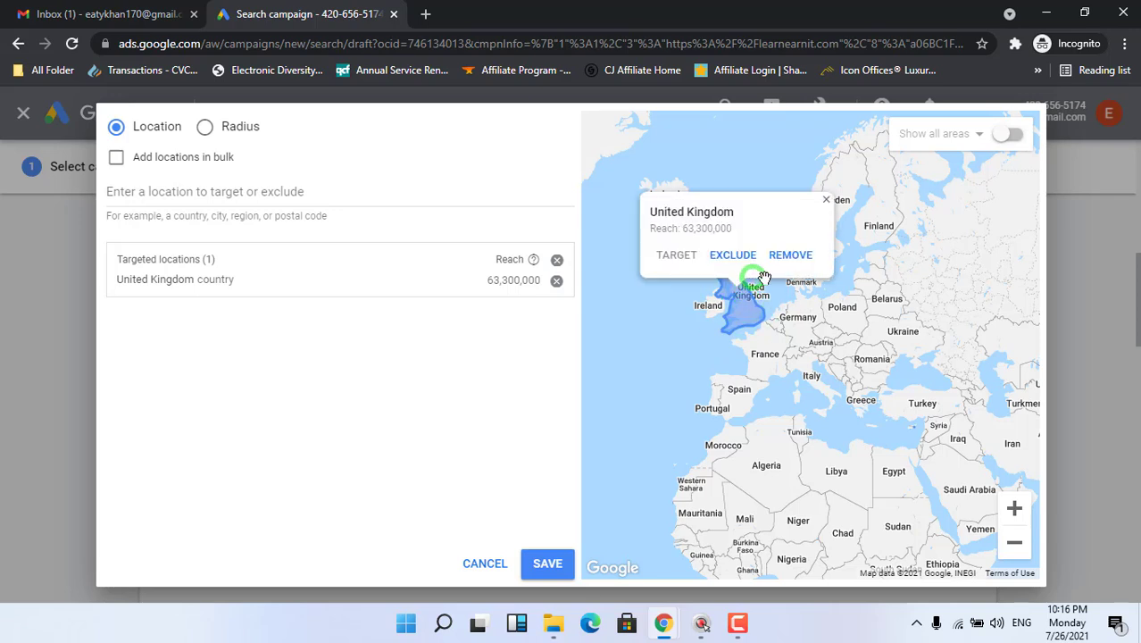
pyautogui.click(973, 132)
pyautogui.click(1012, 136)
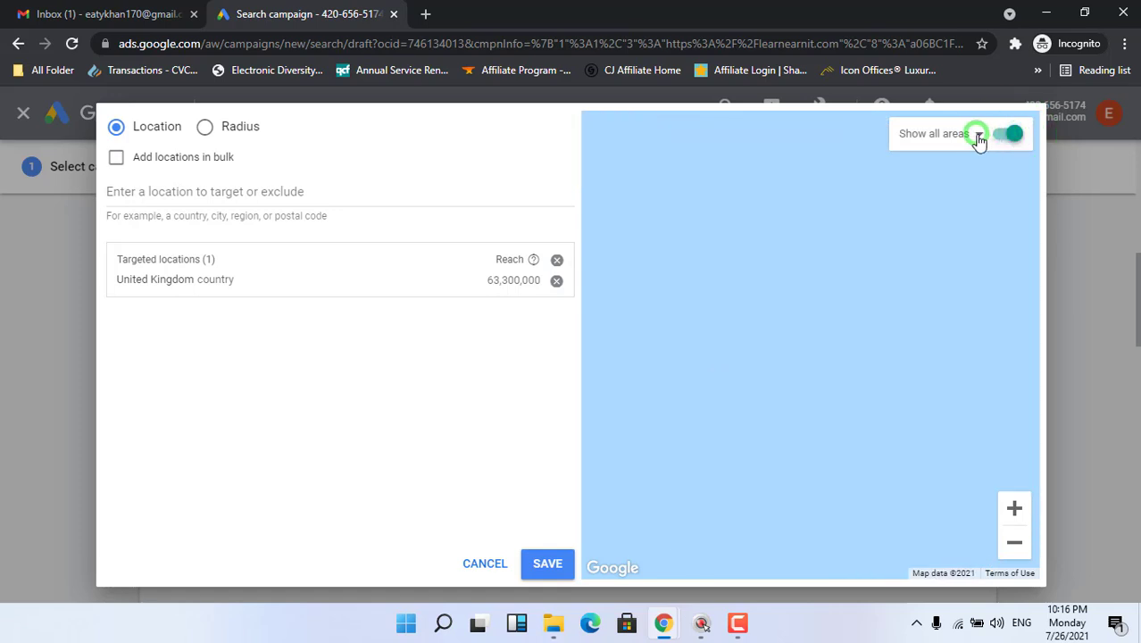
pyautogui.click(978, 140)
pyautogui.click(947, 152)
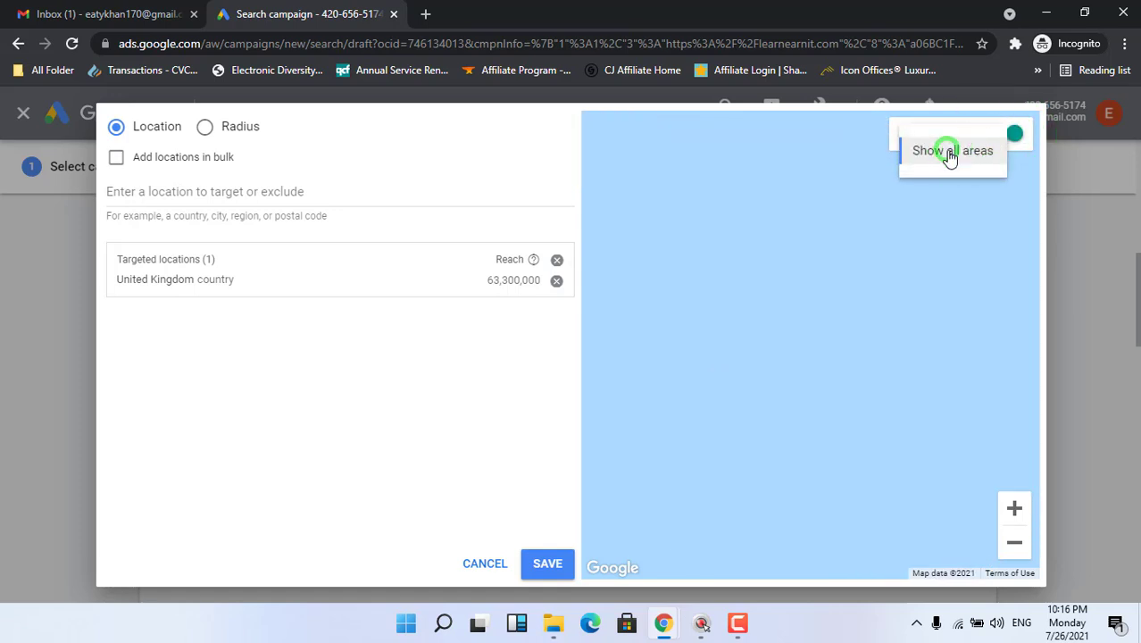
# Pick the Province of Nuoro in Sardinia, Italy on the map and add it as a targeted location.
pyautogui.click(1014, 508)
pyautogui.click(795, 377)
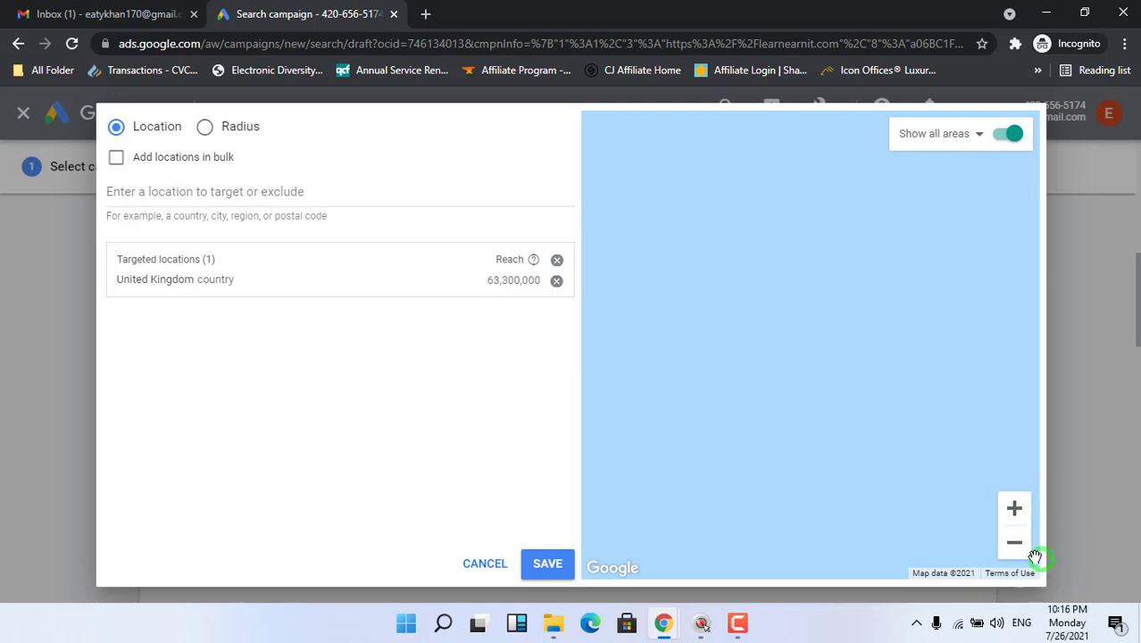
pyautogui.click(1013, 542)
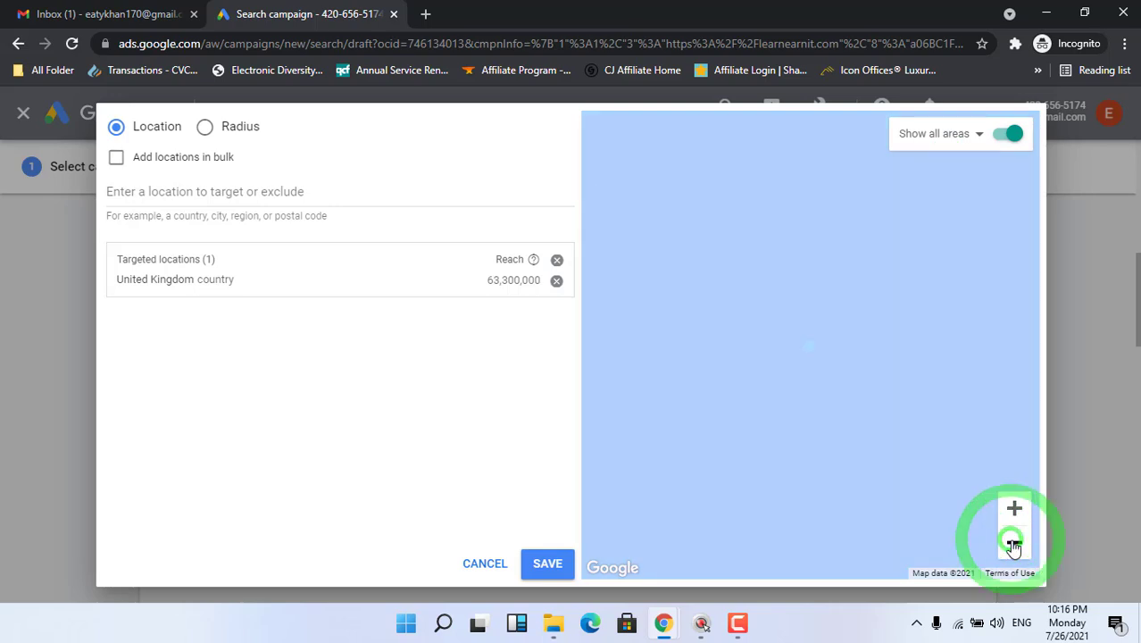
pyautogui.click(1012, 542)
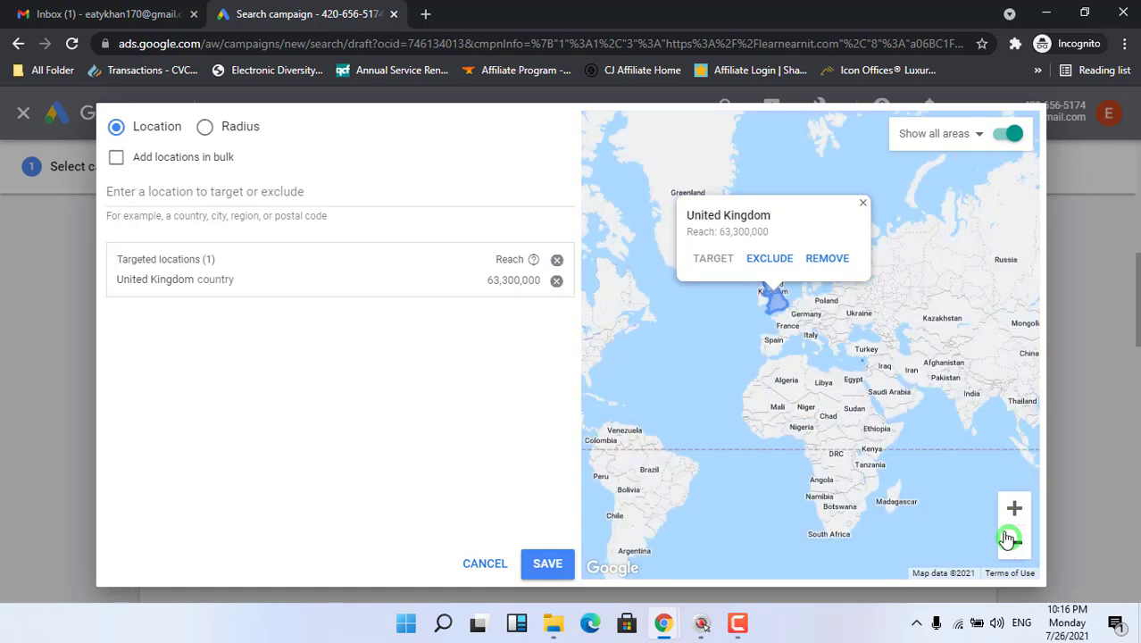
pyautogui.click(1018, 508)
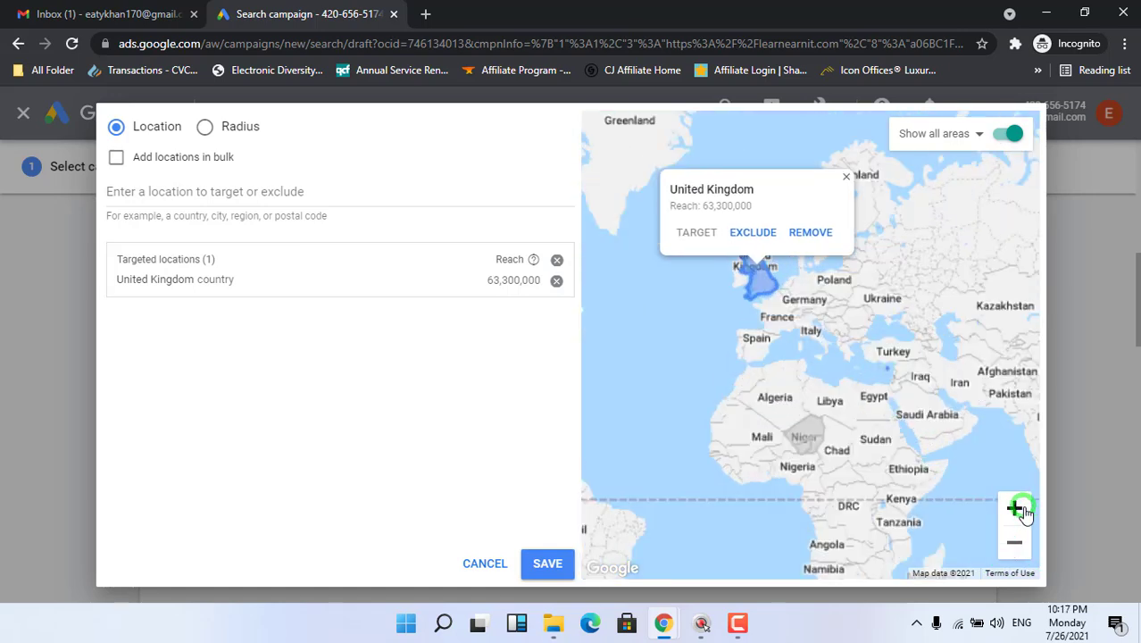
pyautogui.click(1022, 510)
pyautogui.click(1023, 551)
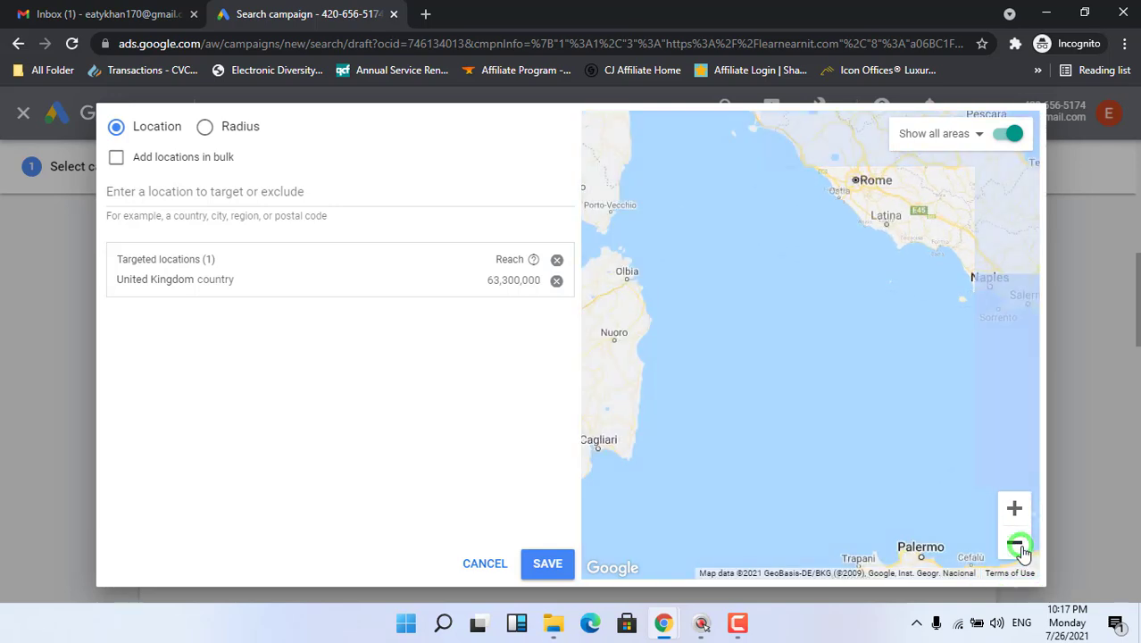
pyautogui.moveTo(679, 300); pyautogui.dragTo(828, 354)
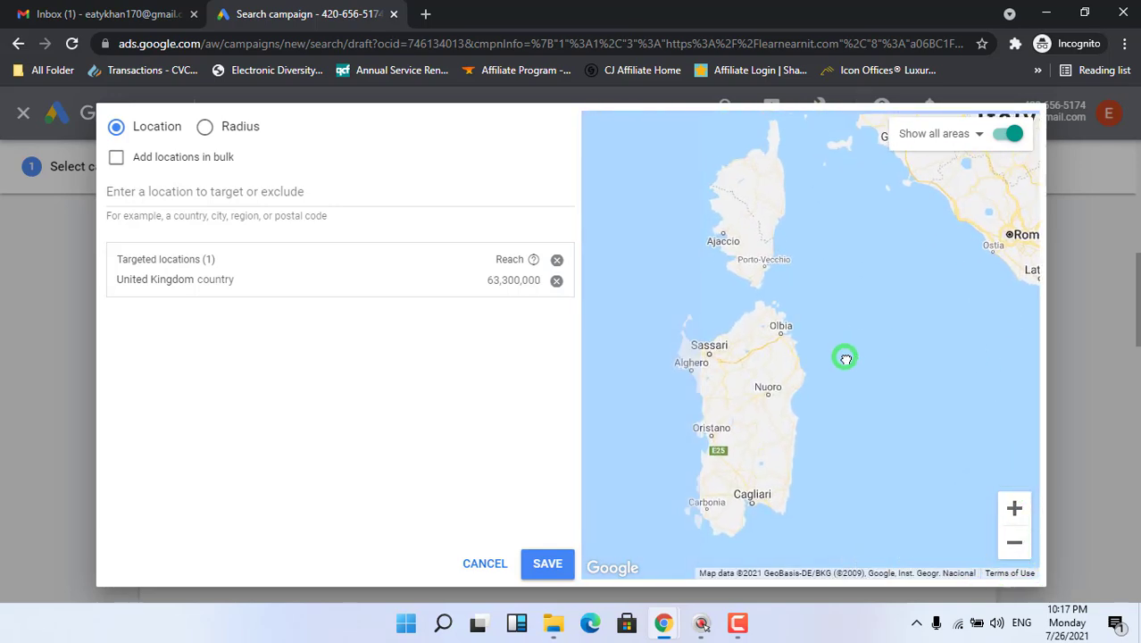
pyautogui.click(769, 391)
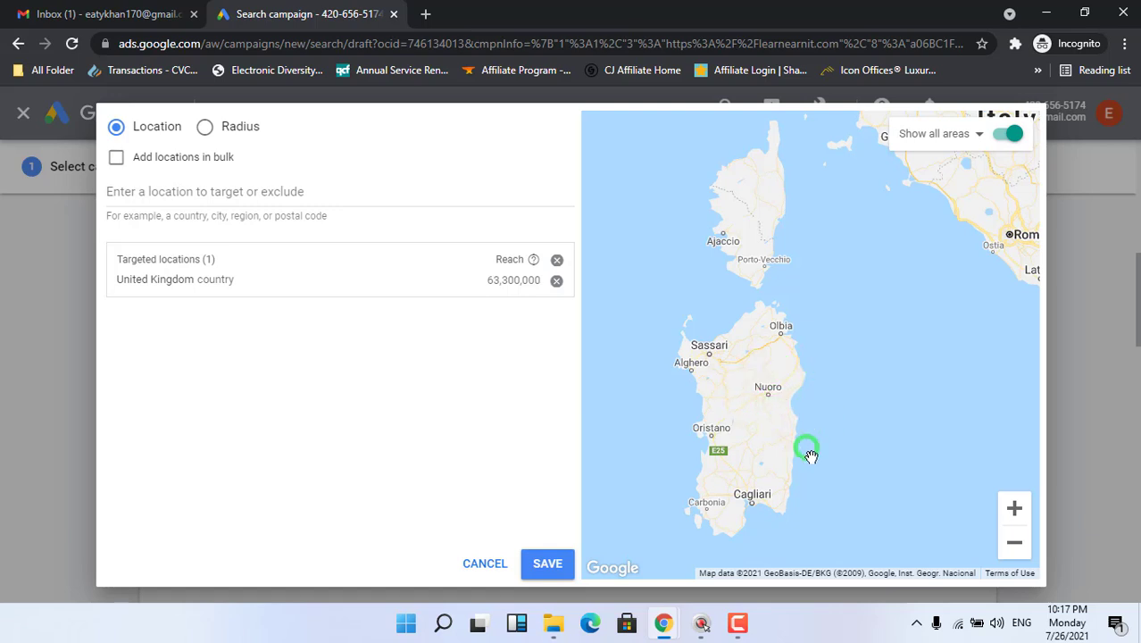
pyautogui.doubleClick(770, 396)
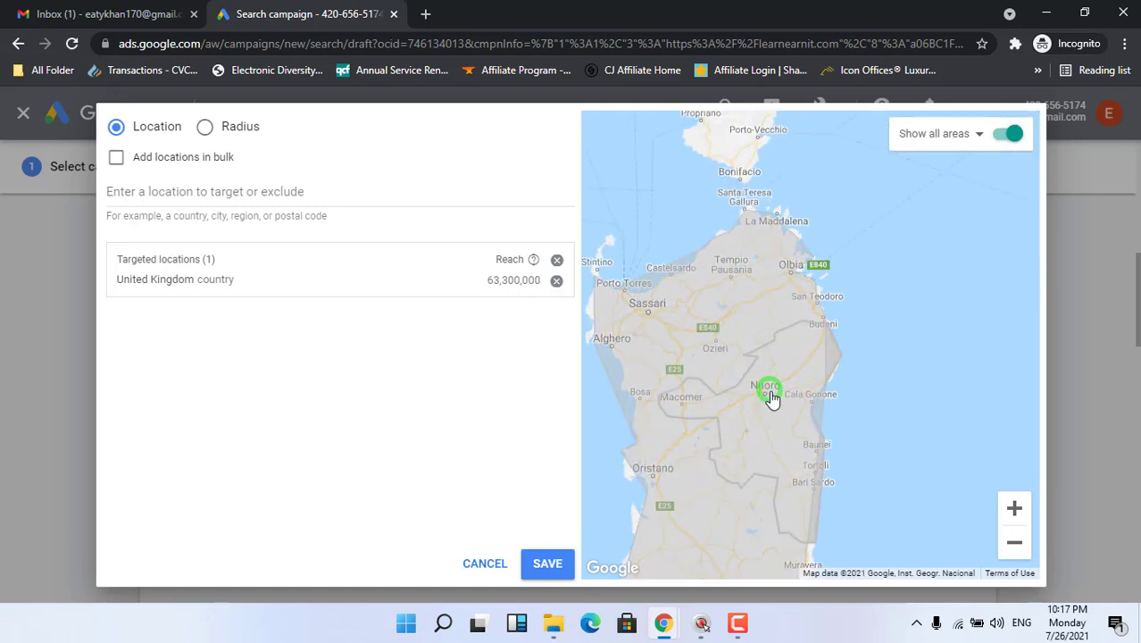
pyautogui.click(761, 386)
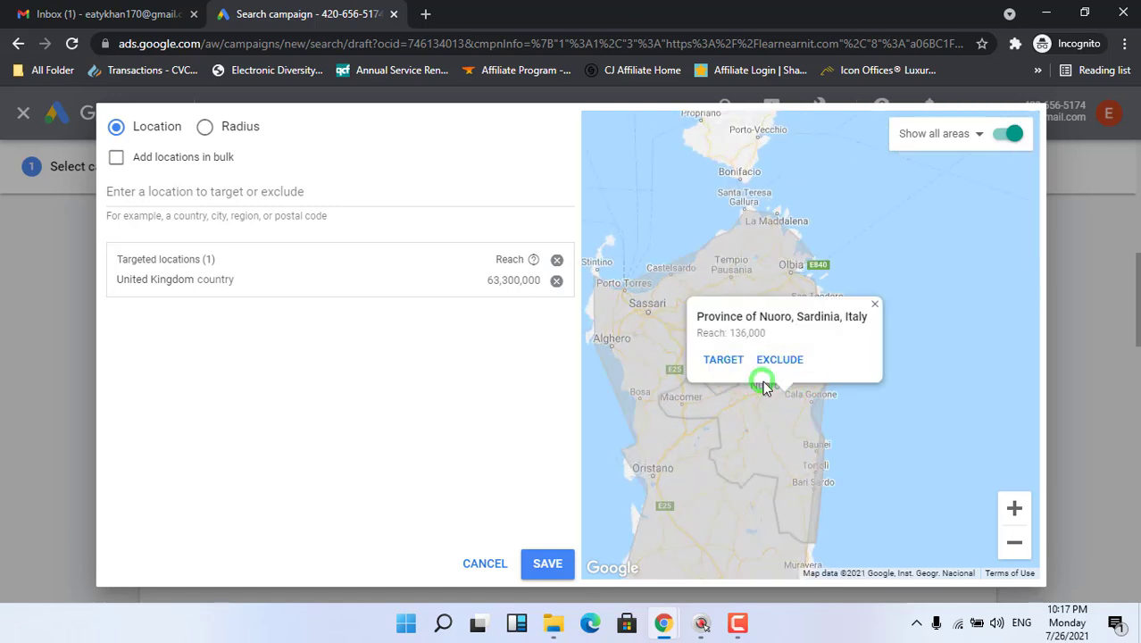
pyautogui.click(724, 359)
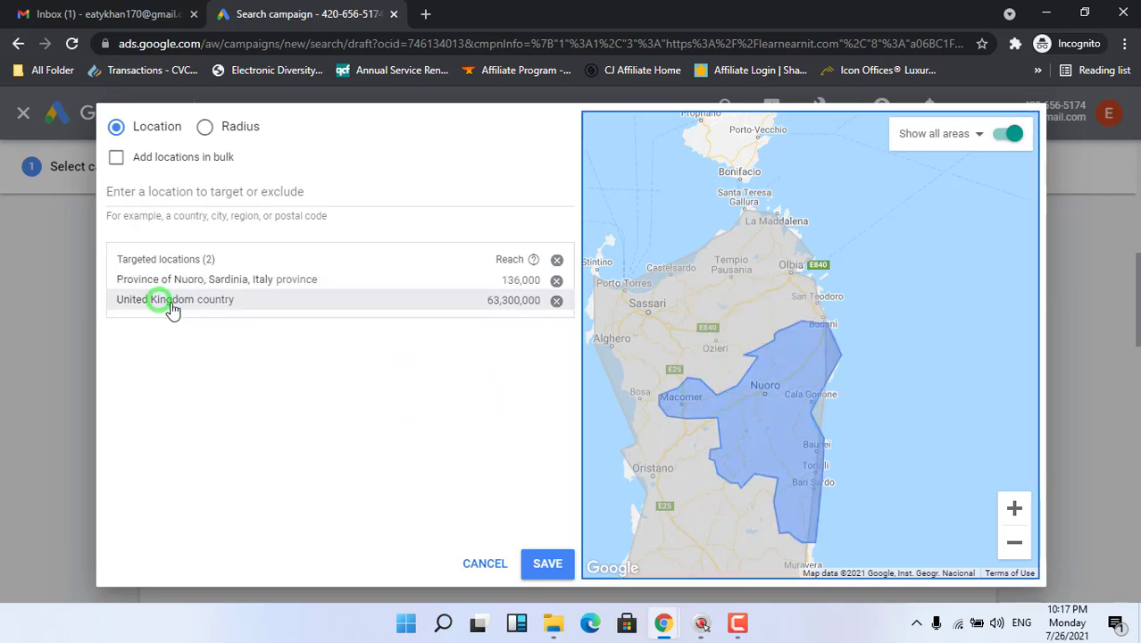
# Remove the United Kingdom from the targeted locations, and switch bulk location entry on and off again.
pyautogui.click(556, 302)
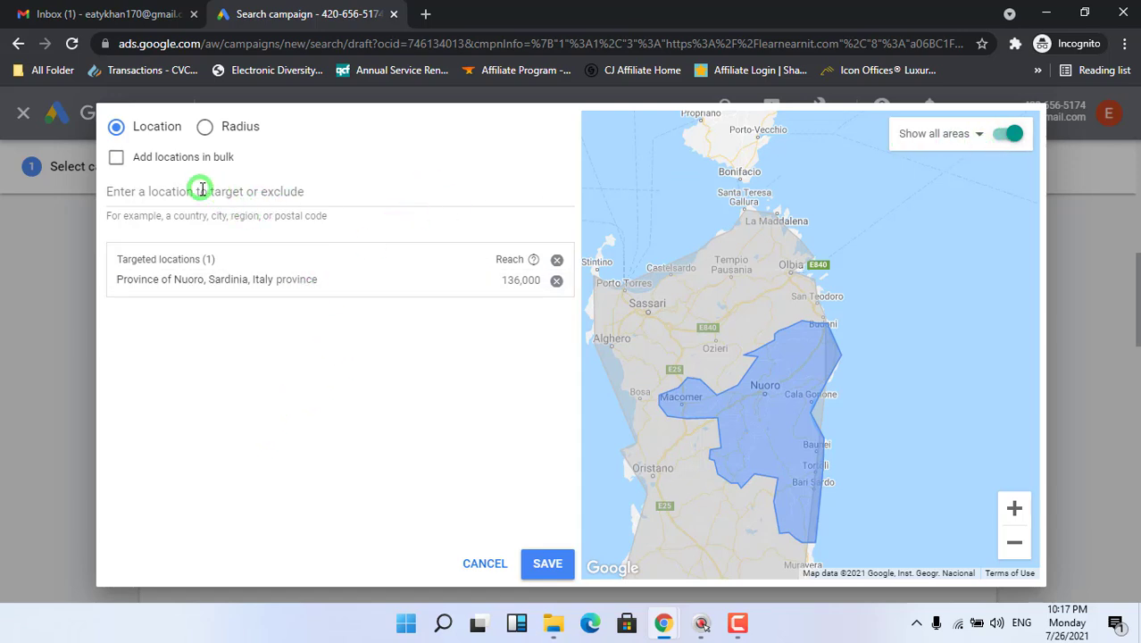
pyautogui.click(117, 159)
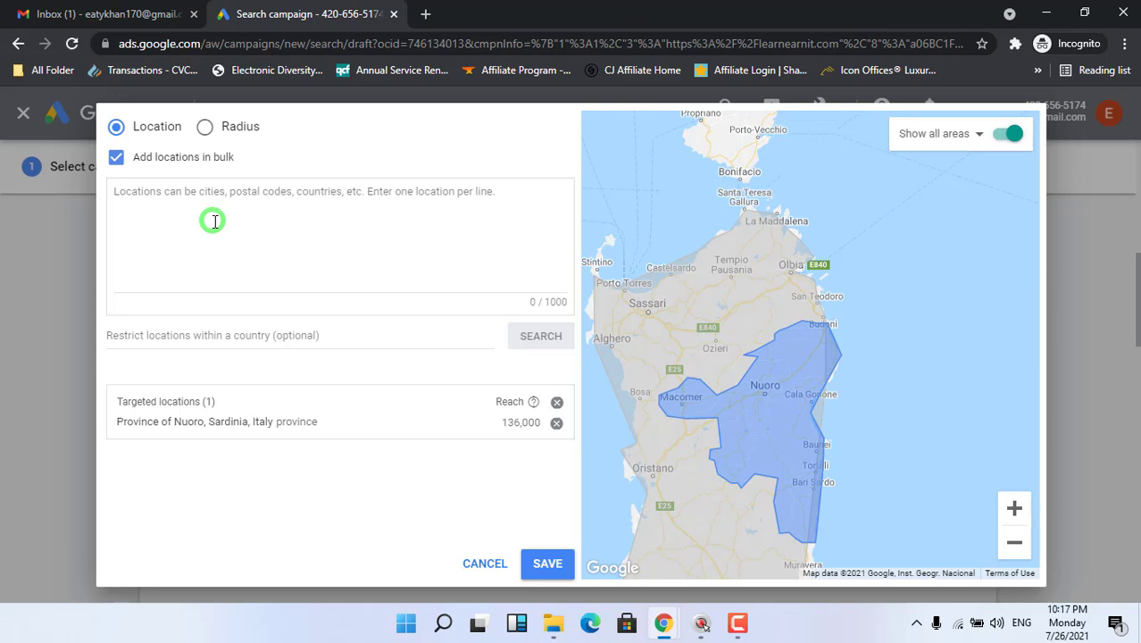
pyautogui.click(185, 191)
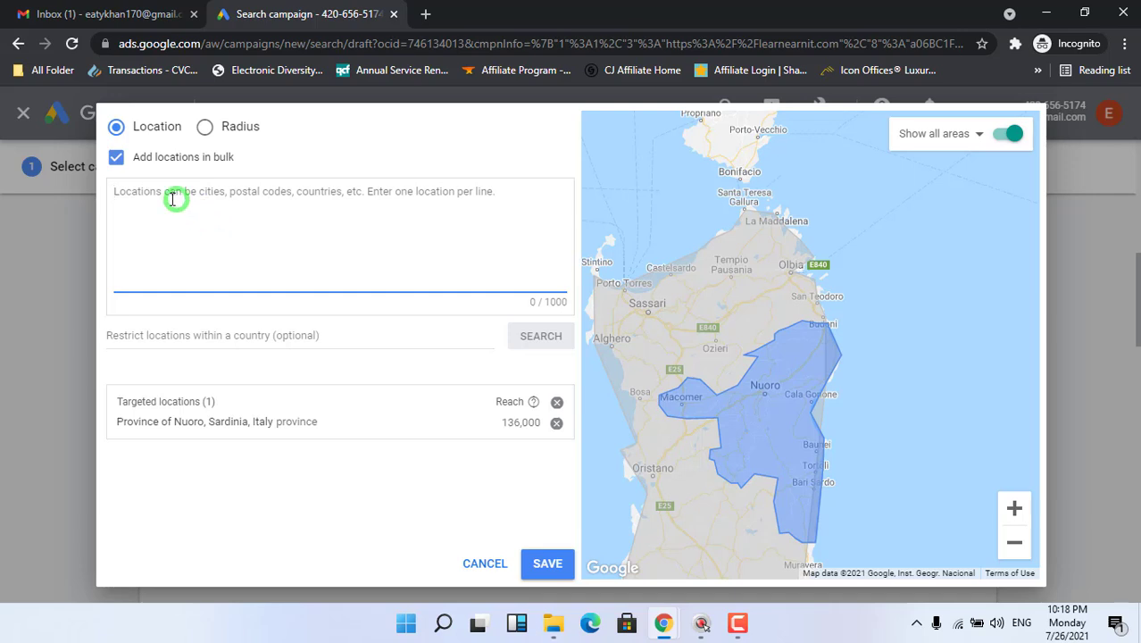
pyautogui.click(116, 157)
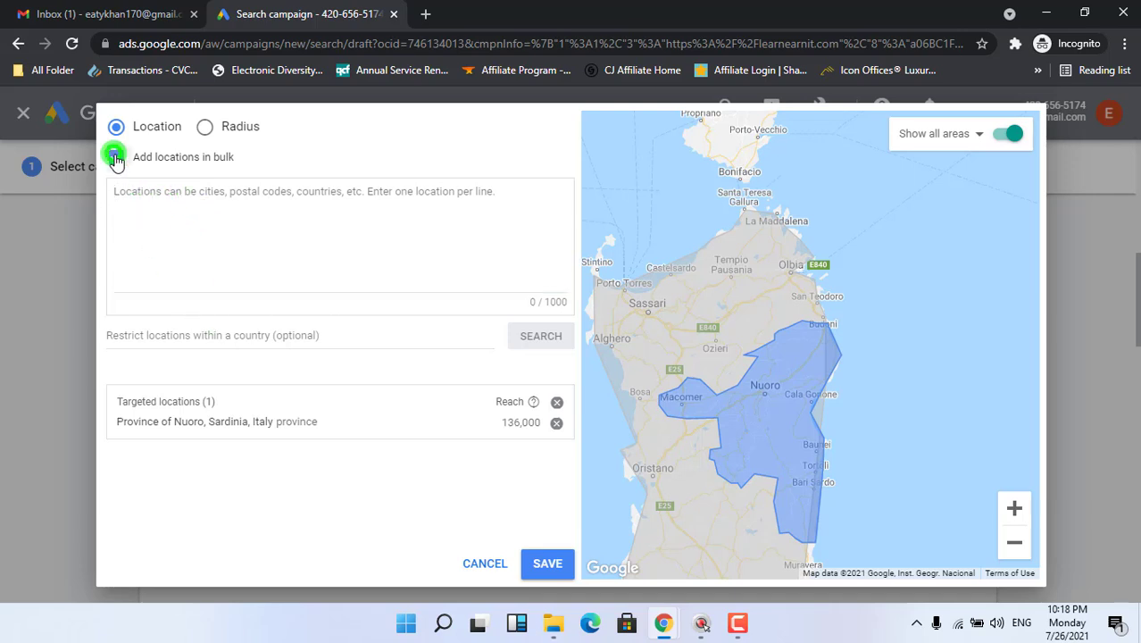
# Switch to radius targeting and target an 80 km radius around London, UK.
pyautogui.click(206, 130)
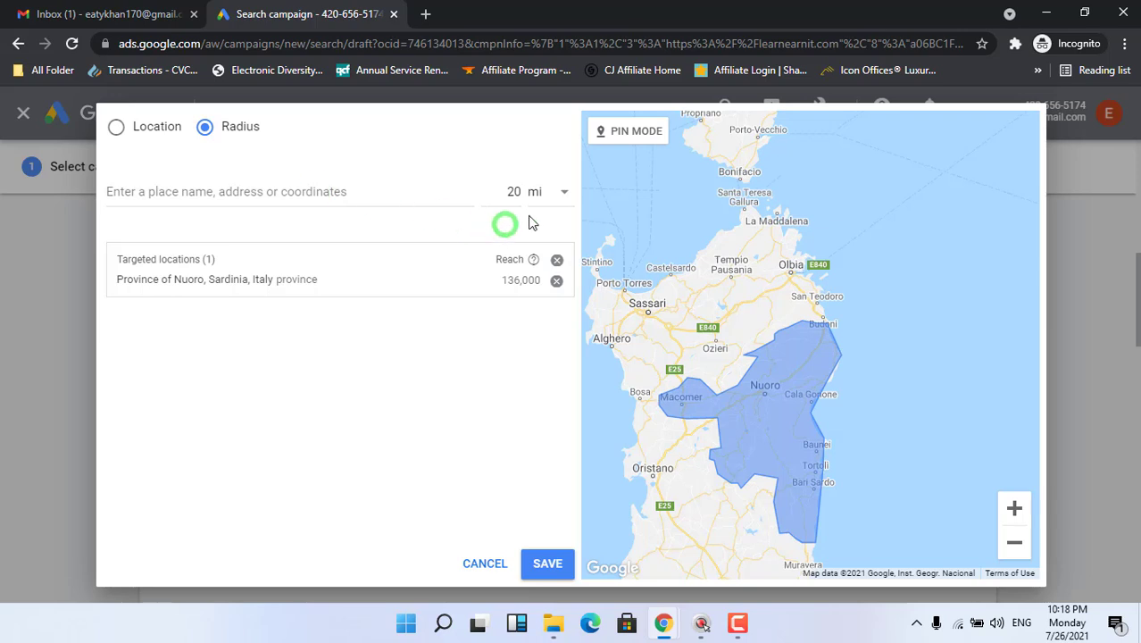
pyautogui.click(550, 203)
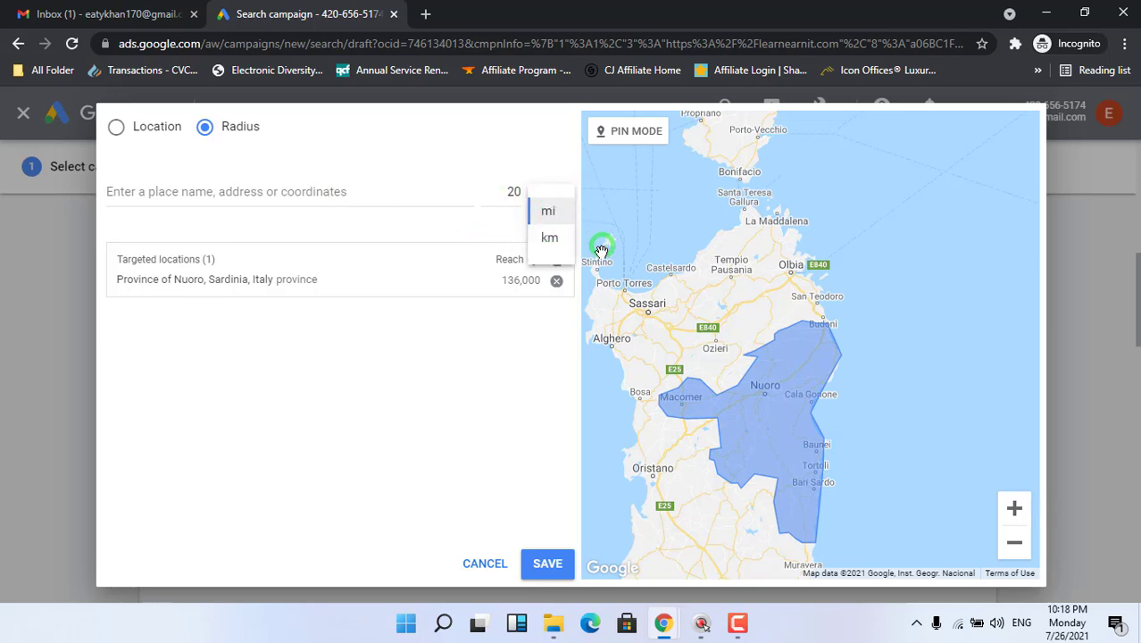
pyautogui.click(548, 239)
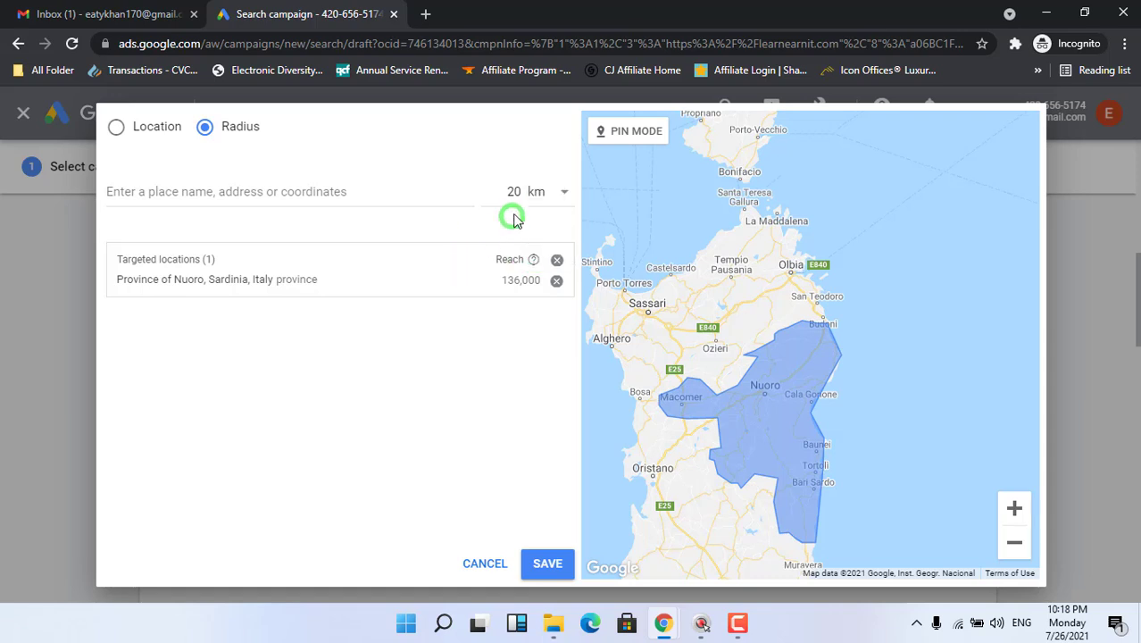
pyautogui.click(514, 193)
pyautogui.doubleClick(518, 192)
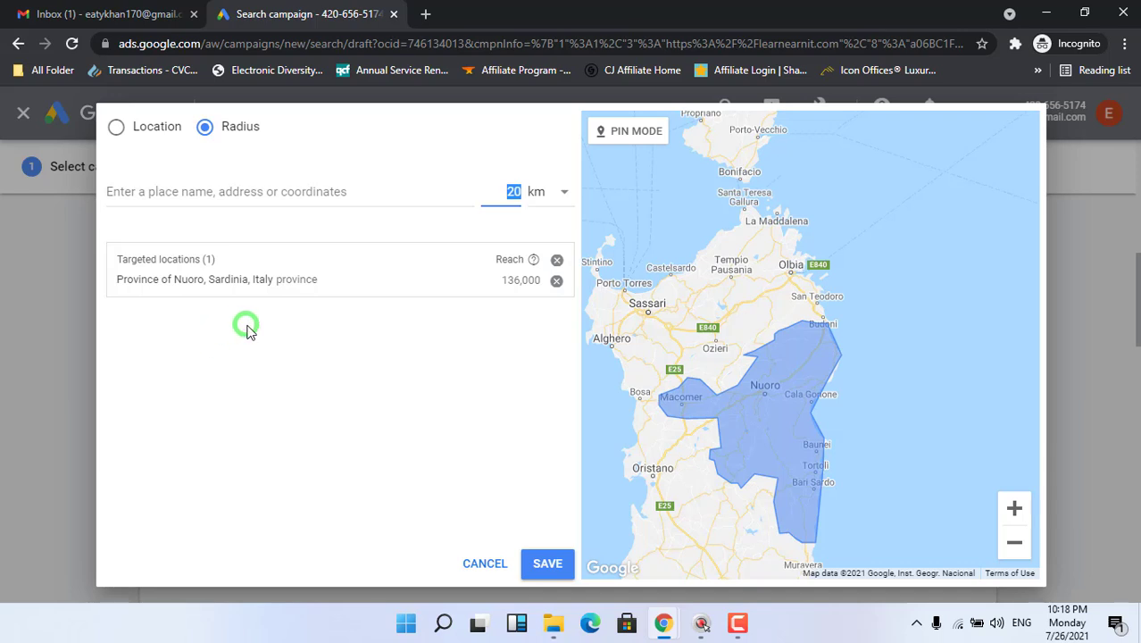
pyautogui.write('80')
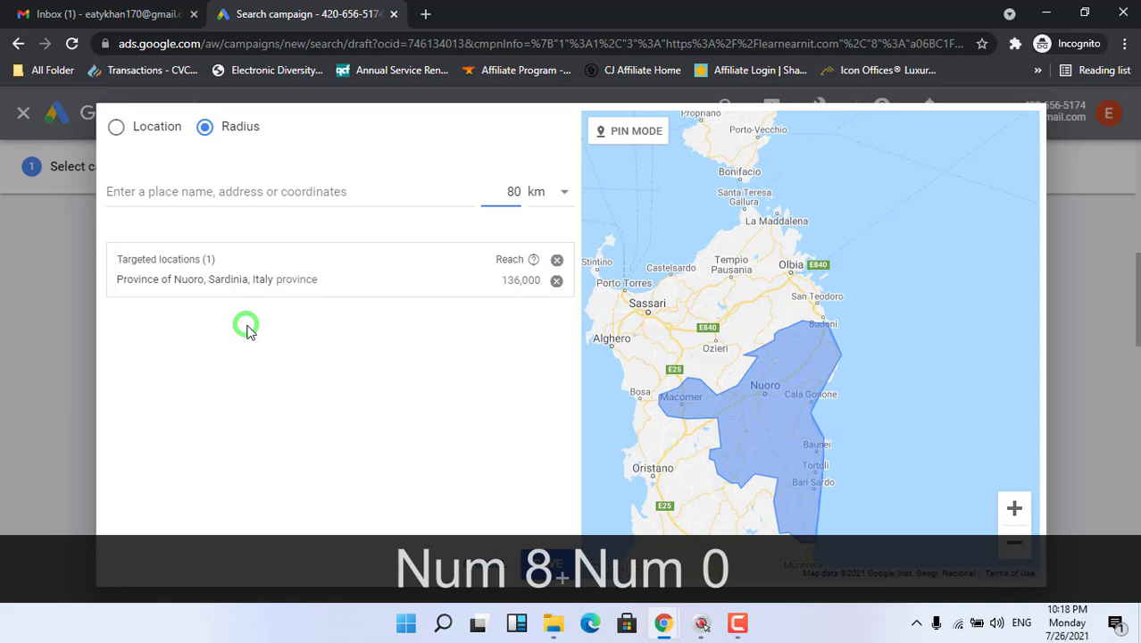
pyautogui.click(265, 191)
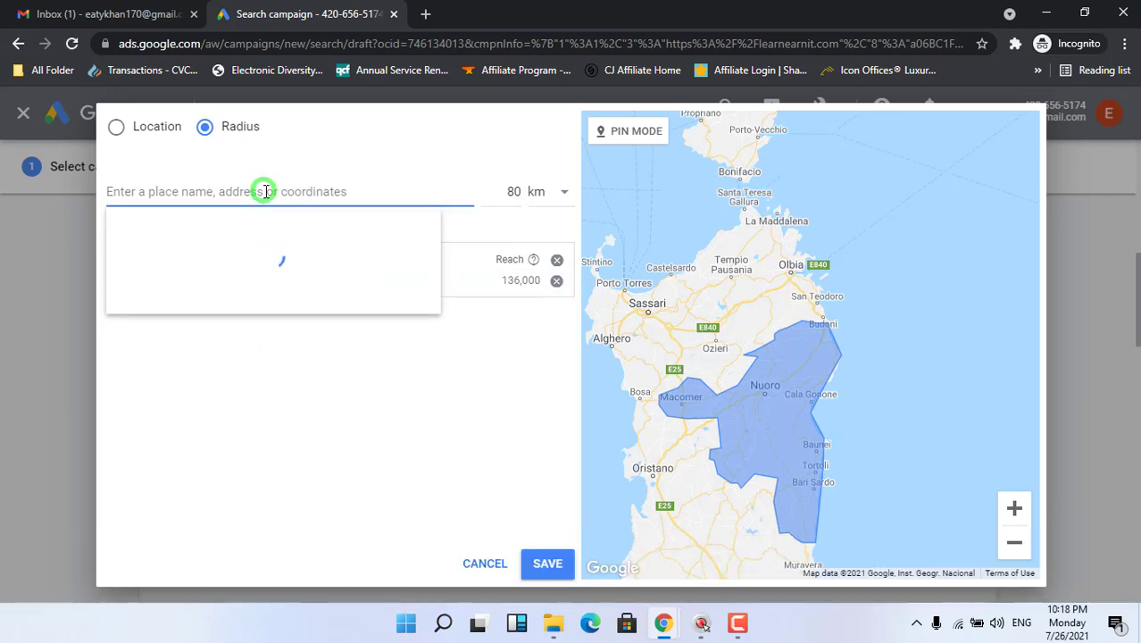
pyautogui.write('Lon')
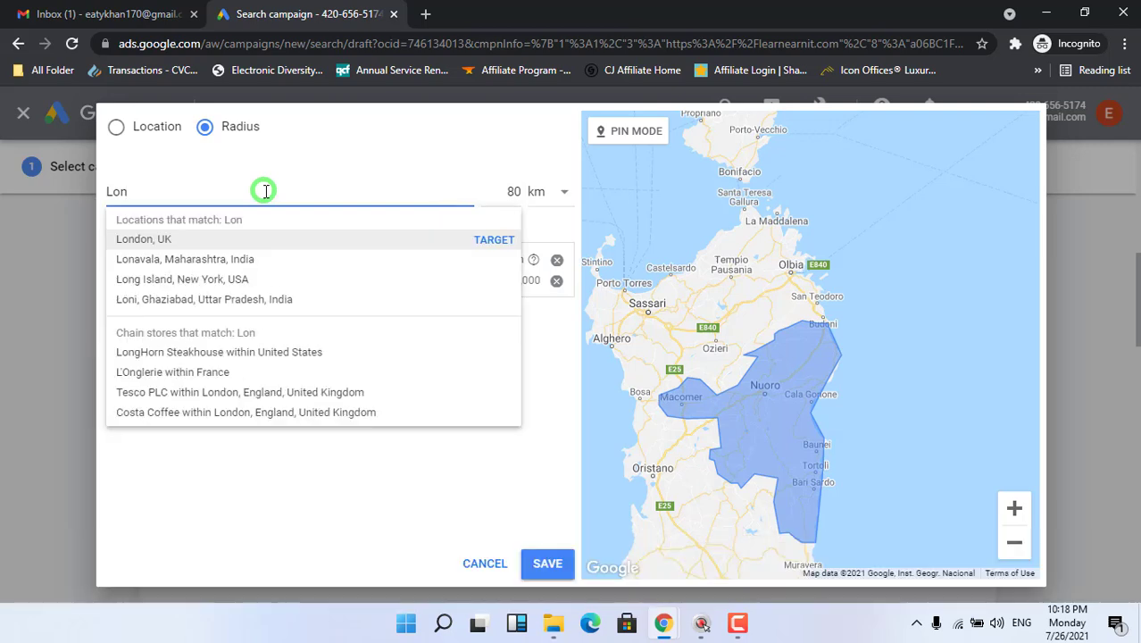
pyautogui.click(151, 239)
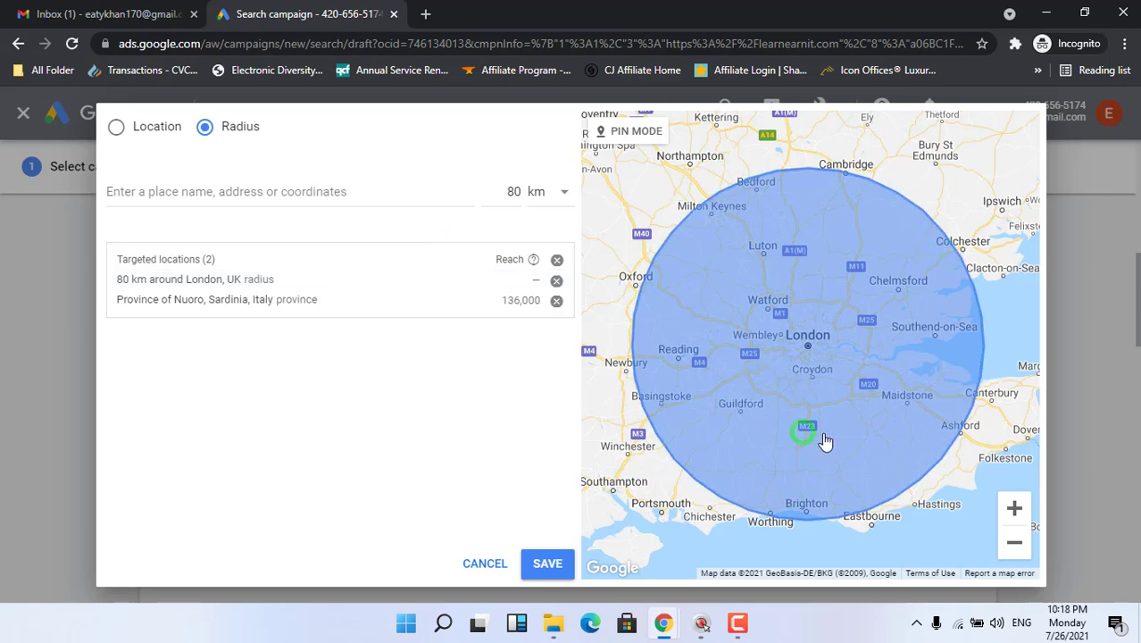
pyautogui.moveTo(663, 622)
pyautogui.click(512, 563)
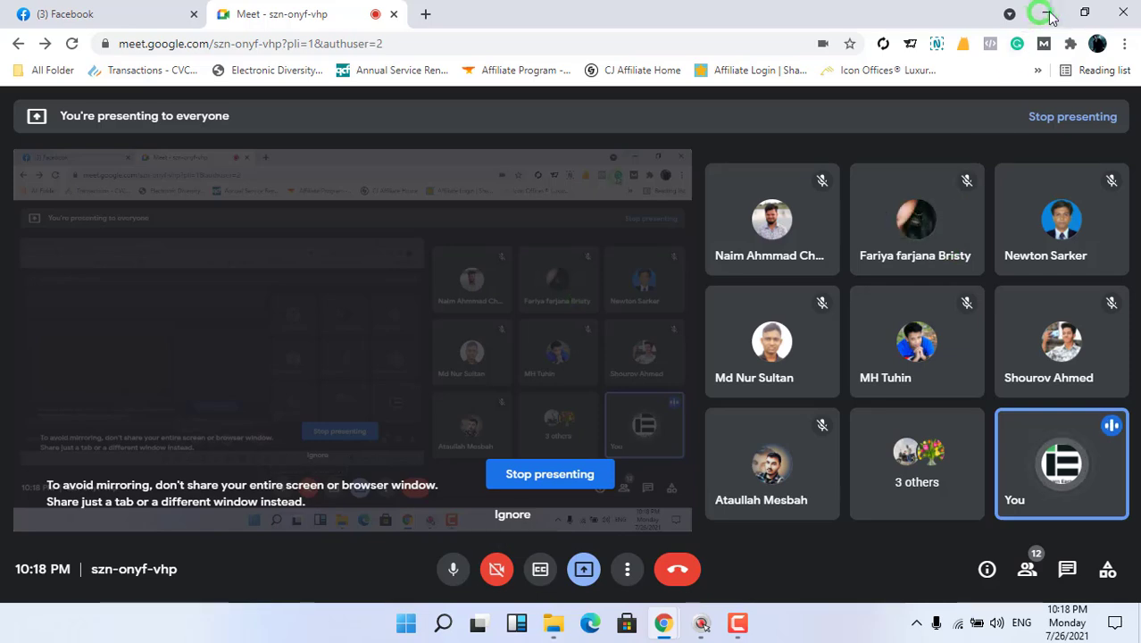
pyautogui.click(1048, 14)
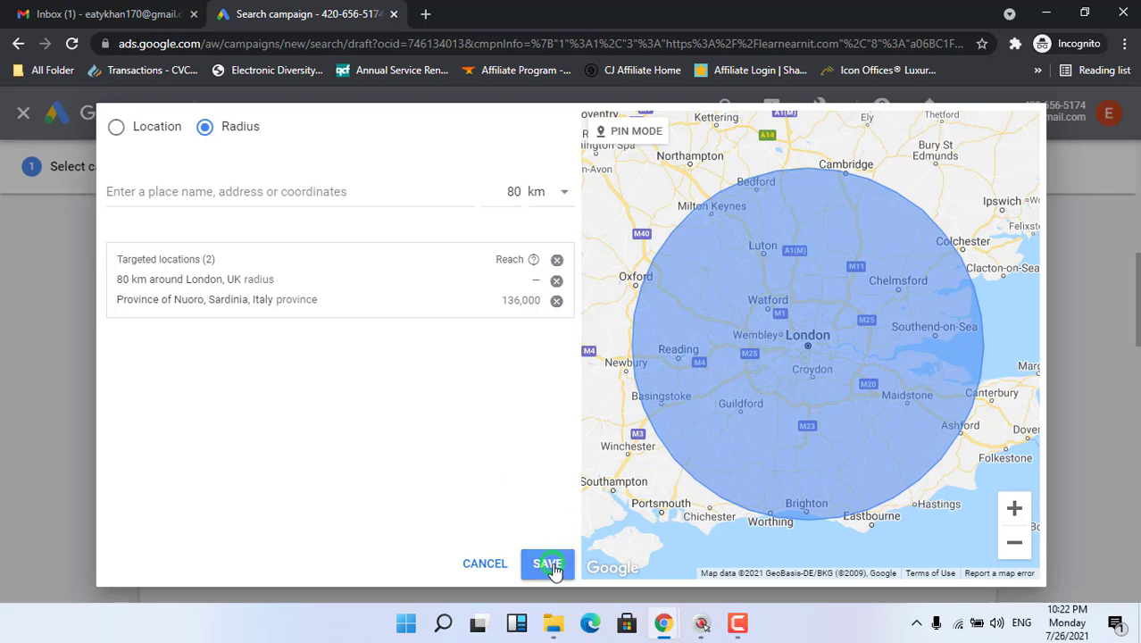
# Remove the 80 km radius around London from the targeted locations and save the location selection.
pyautogui.click(556, 280)
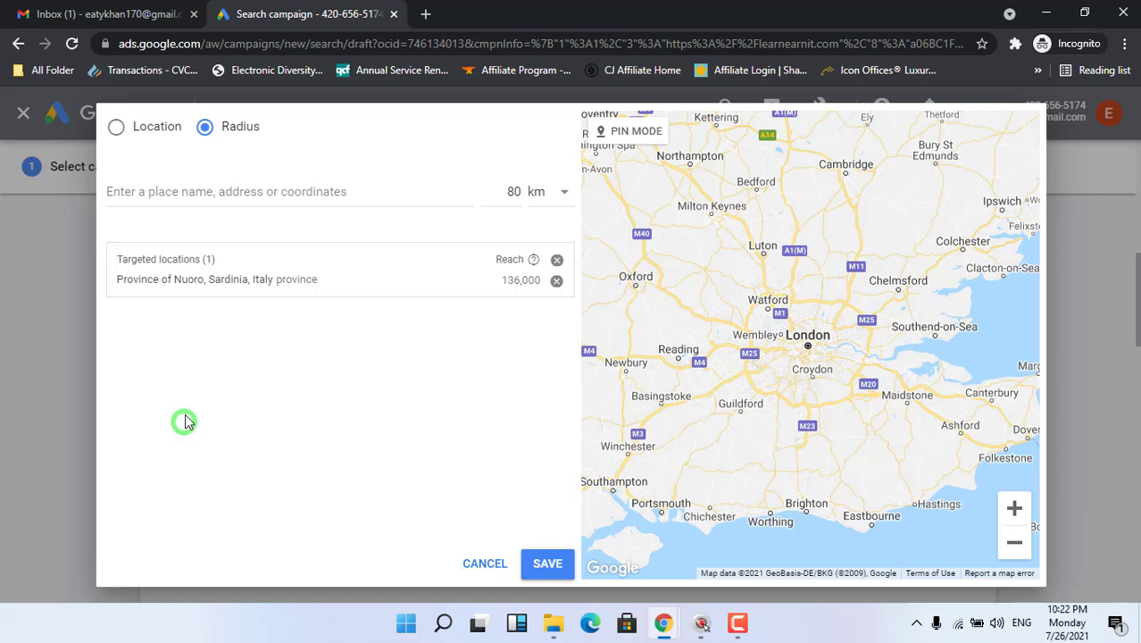
pyautogui.click(549, 571)
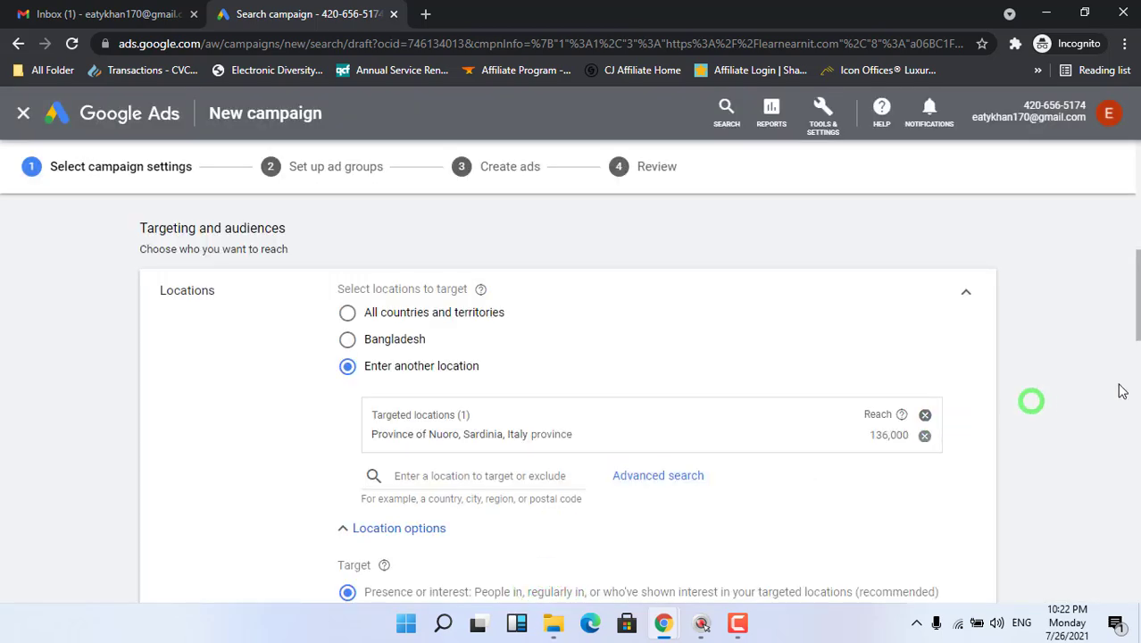
# Set the location target option to Presence: People in or regularly in your targeted locations.
pyautogui.moveTo(1132, 308); pyautogui.dragTo(1095, 352)
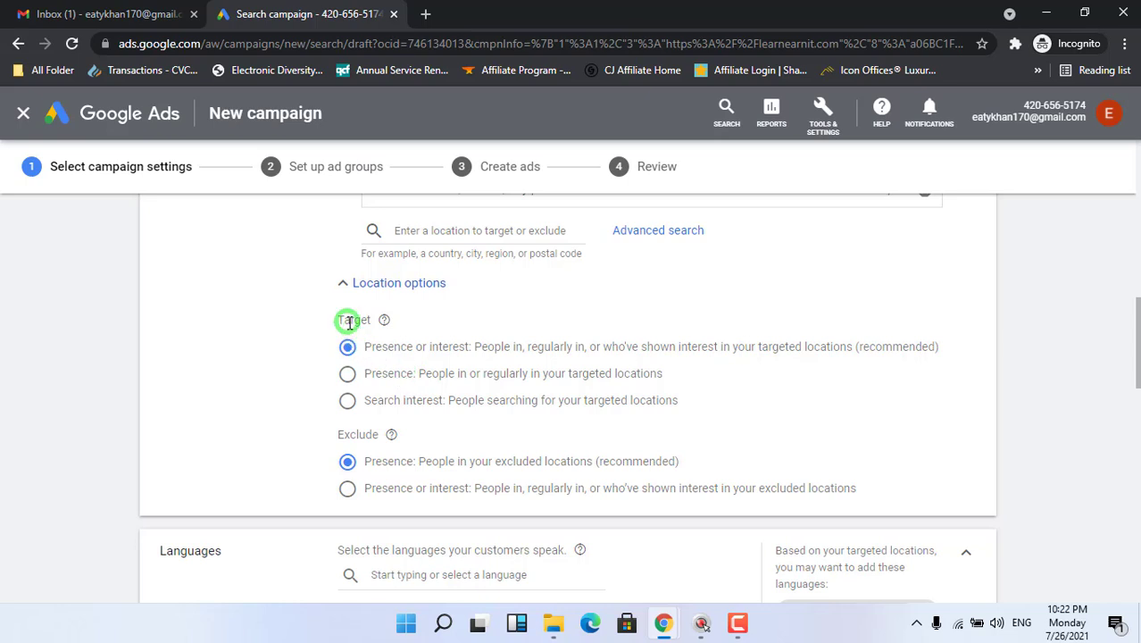
pyautogui.tripleClick(369, 346)
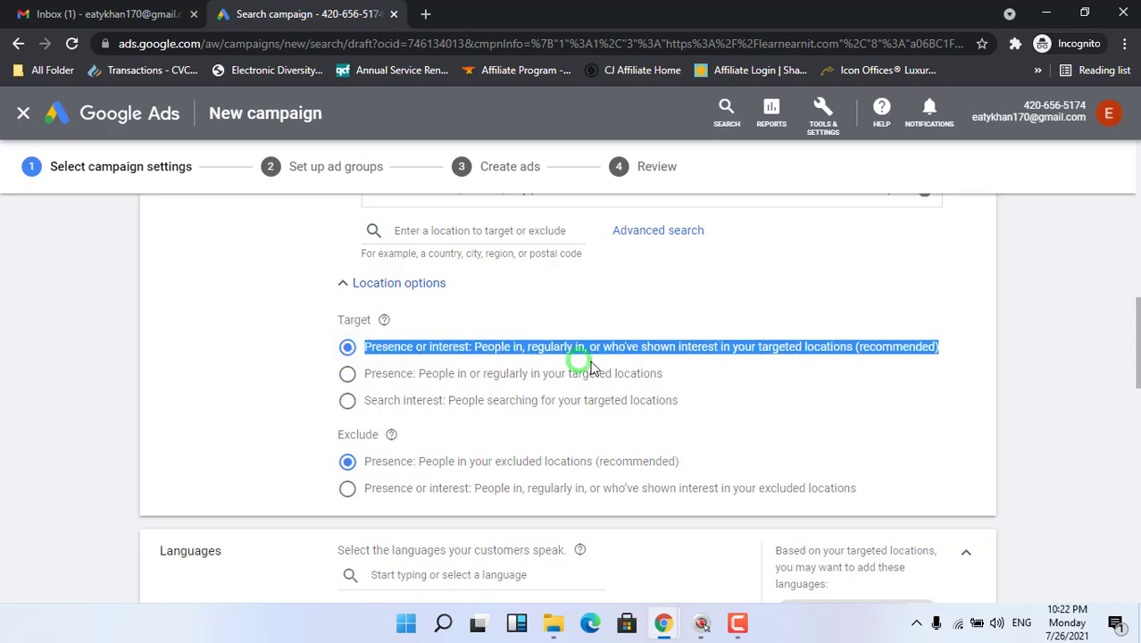
pyautogui.moveTo(592, 366); pyautogui.dragTo(949, 350)
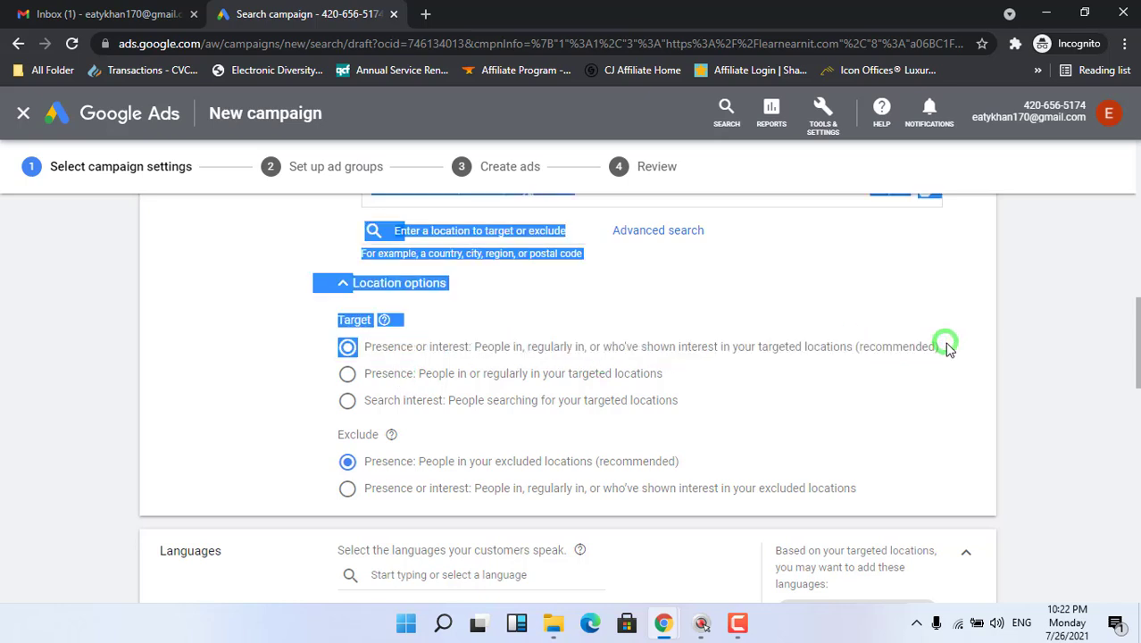
pyautogui.click(933, 354)
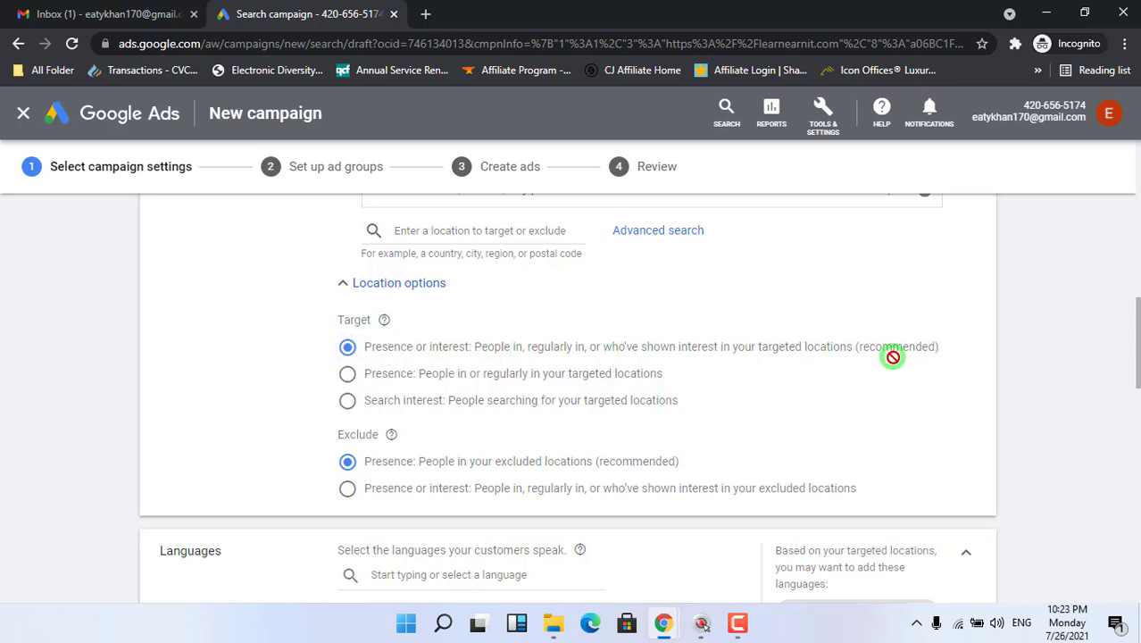
pyautogui.click(622, 351)
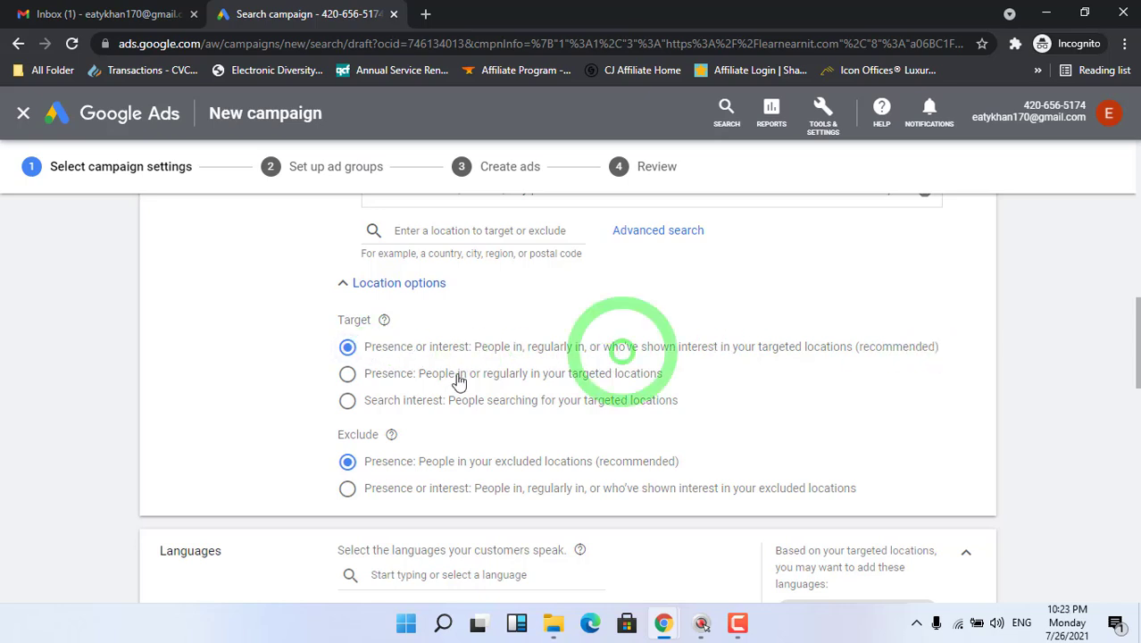
pyautogui.click(348, 377)
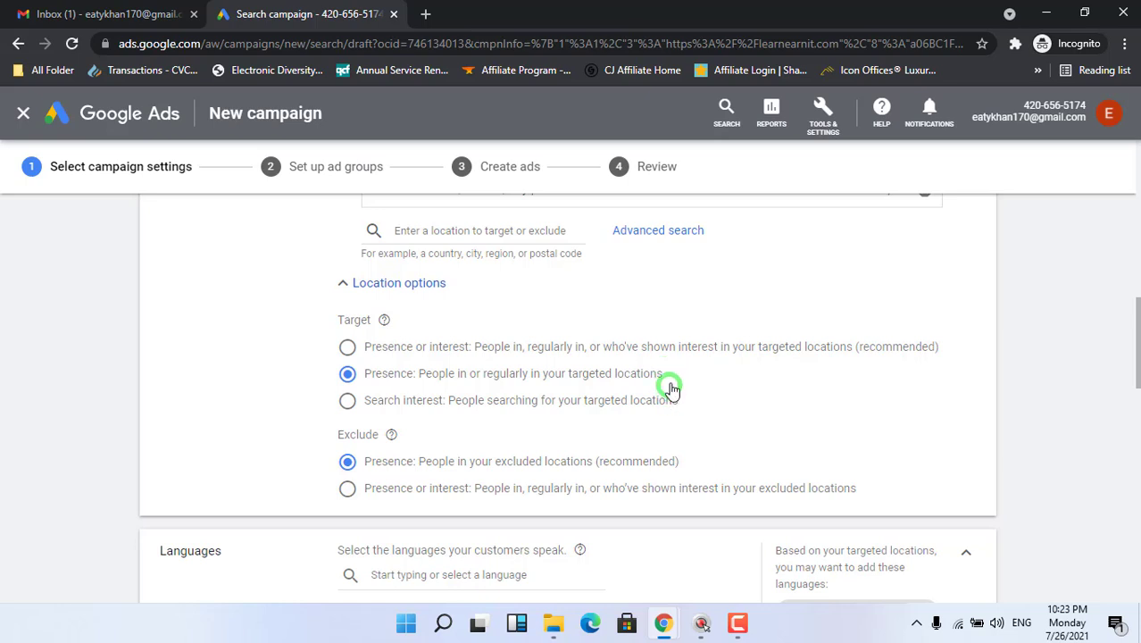
pyautogui.moveTo(663, 376); pyautogui.dragTo(350, 374)
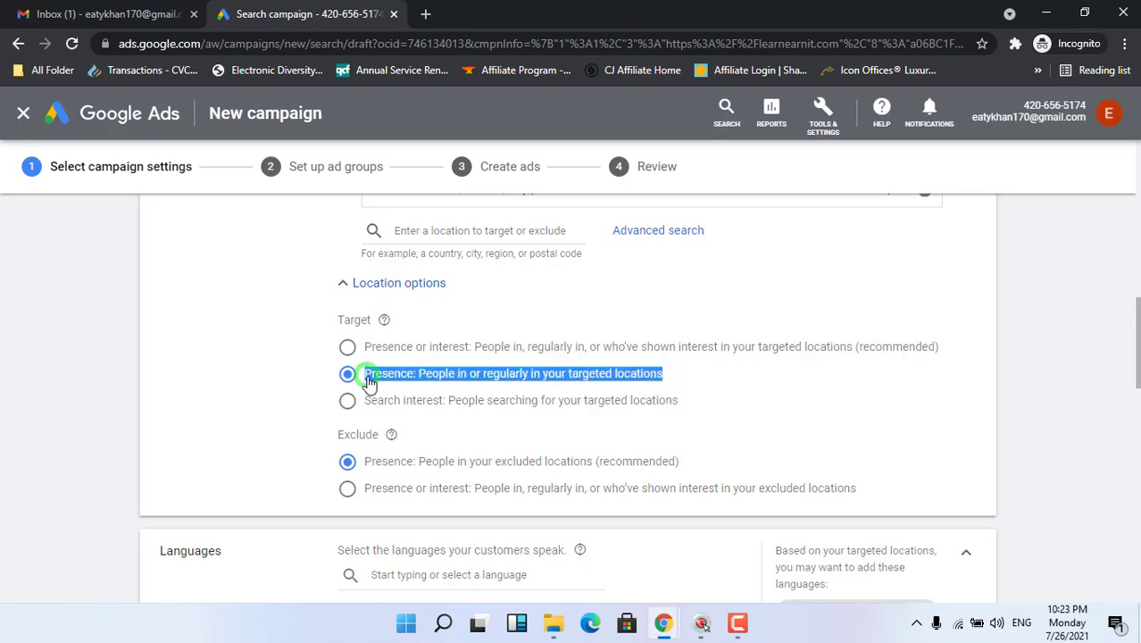
pyautogui.click(1076, 404)
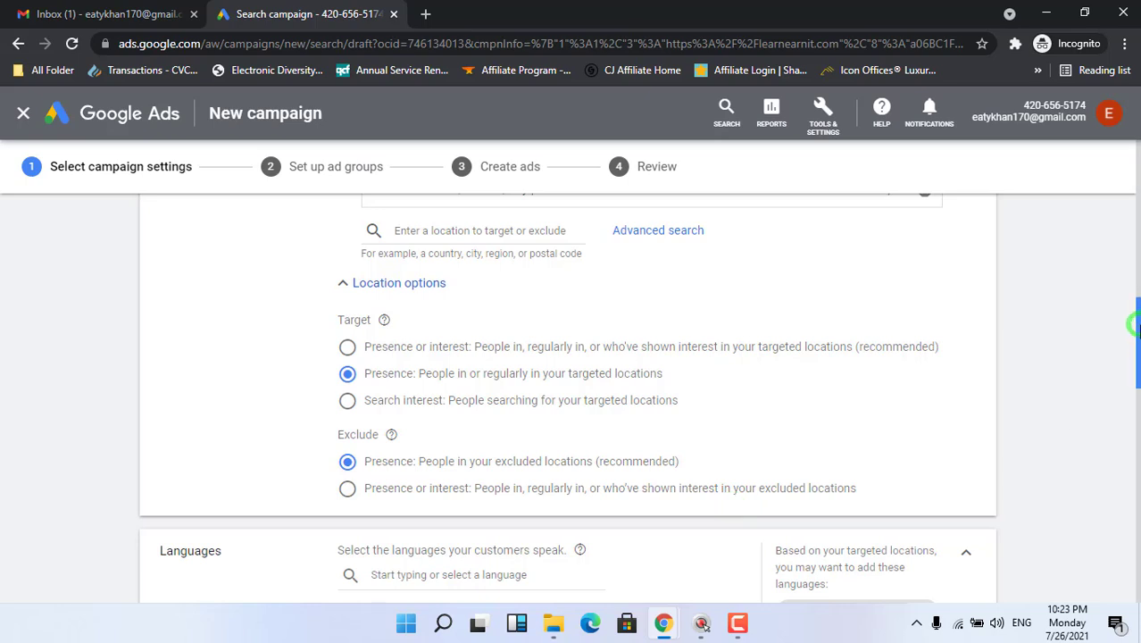
# Expand the Audiences section of the campaign settings to show the audience search.
pyautogui.scroll(-1, 1134, 344)
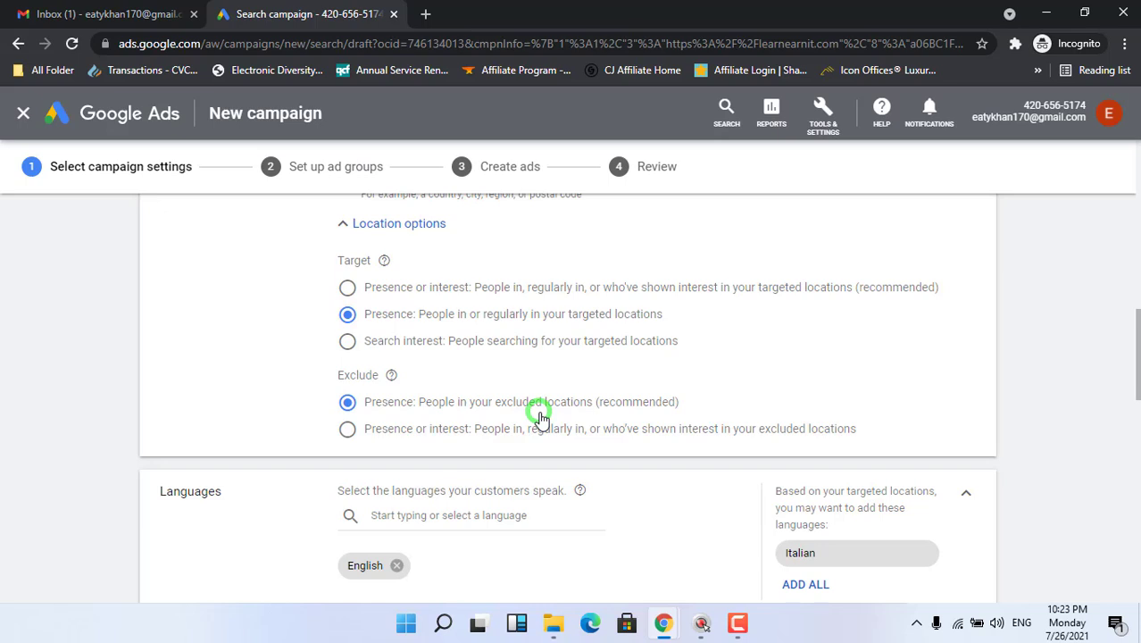
pyautogui.moveTo(1136, 365); pyautogui.dragTo(1137, 407)
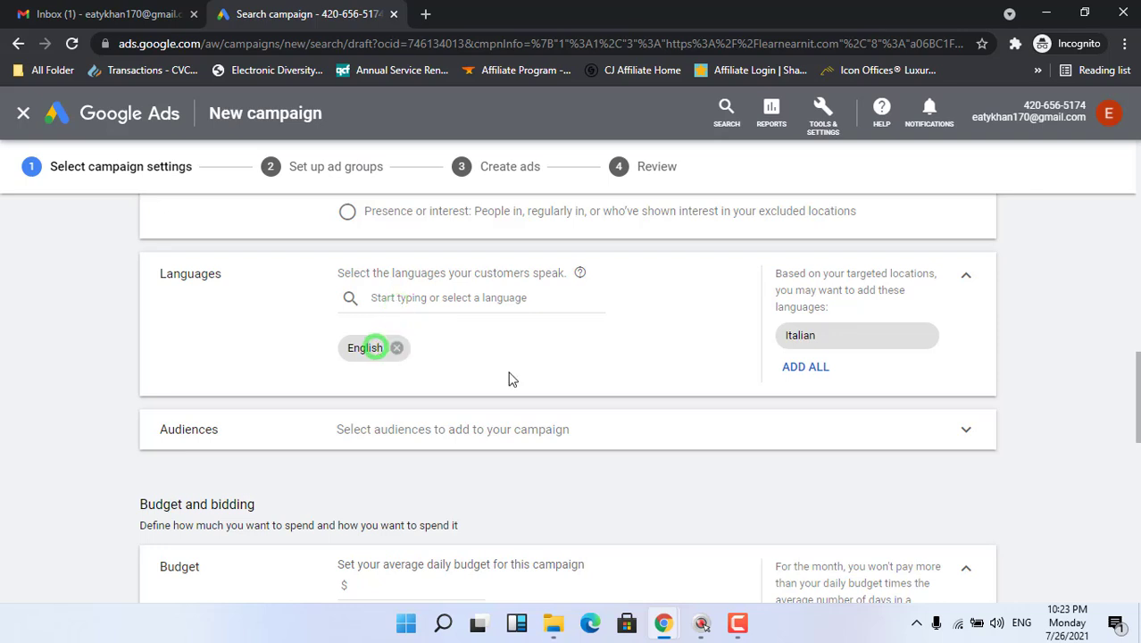
pyautogui.click(925, 436)
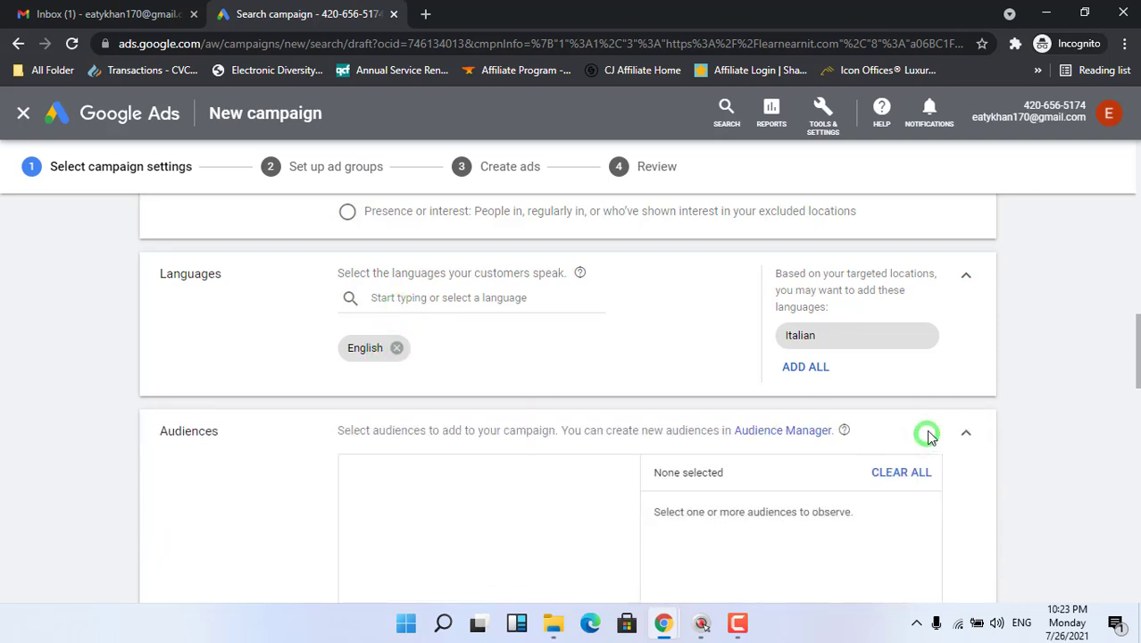
pyautogui.moveTo(1135, 357); pyautogui.dragTo(1133, 381)
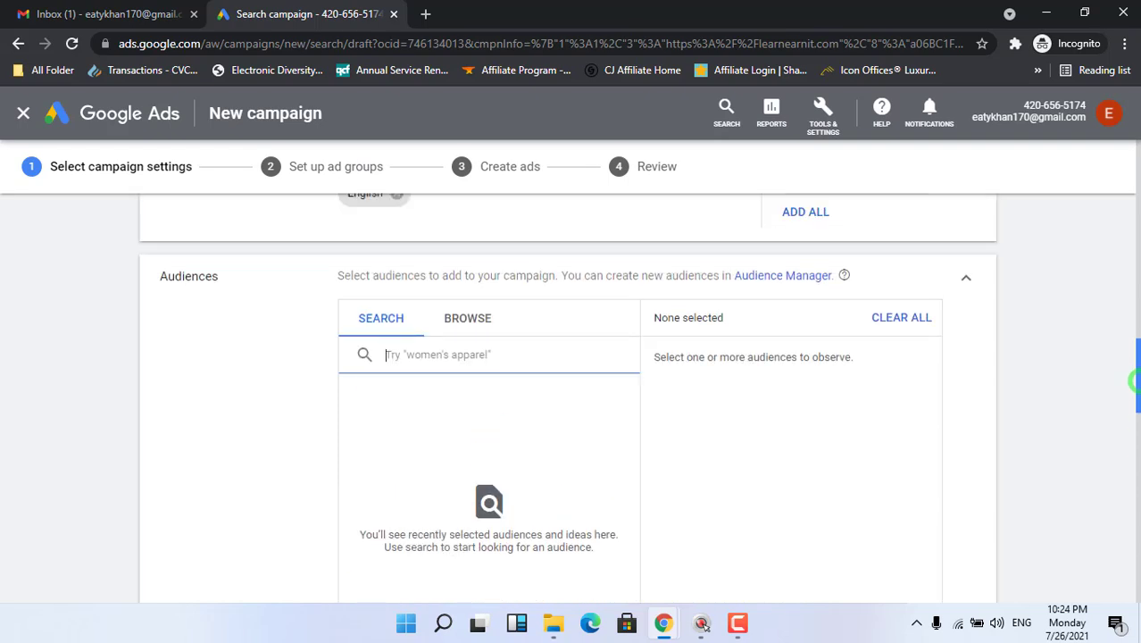
pyautogui.scroll(-1, 522, 432)
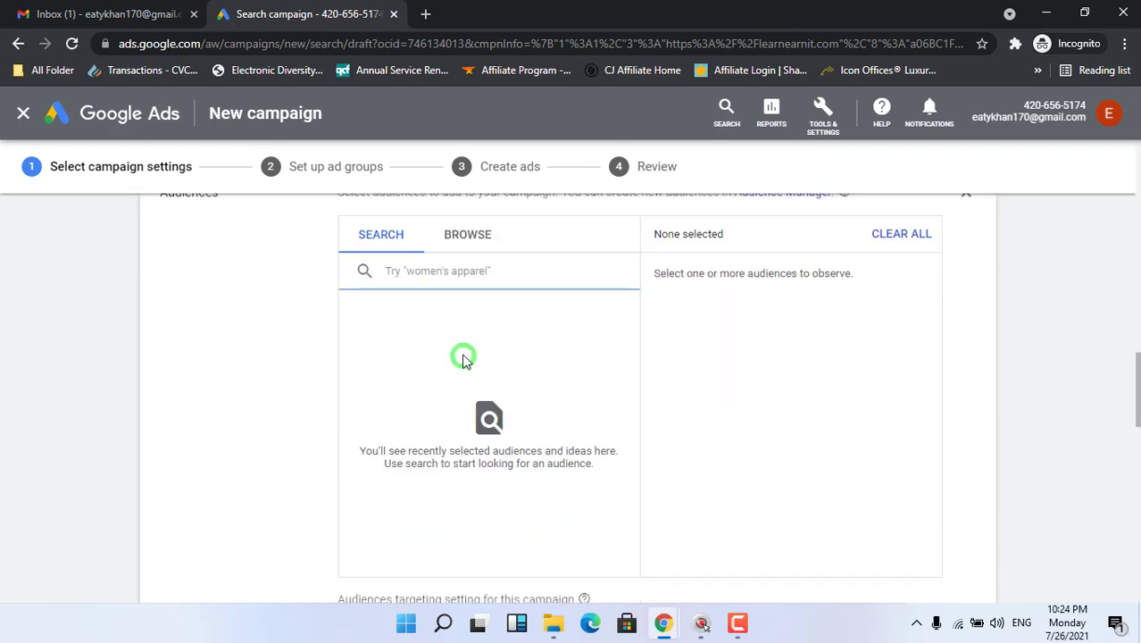
# Search the audiences for "web" and select the in-market audiences Web Design & Development and Web Services.
pyautogui.click(444, 274)
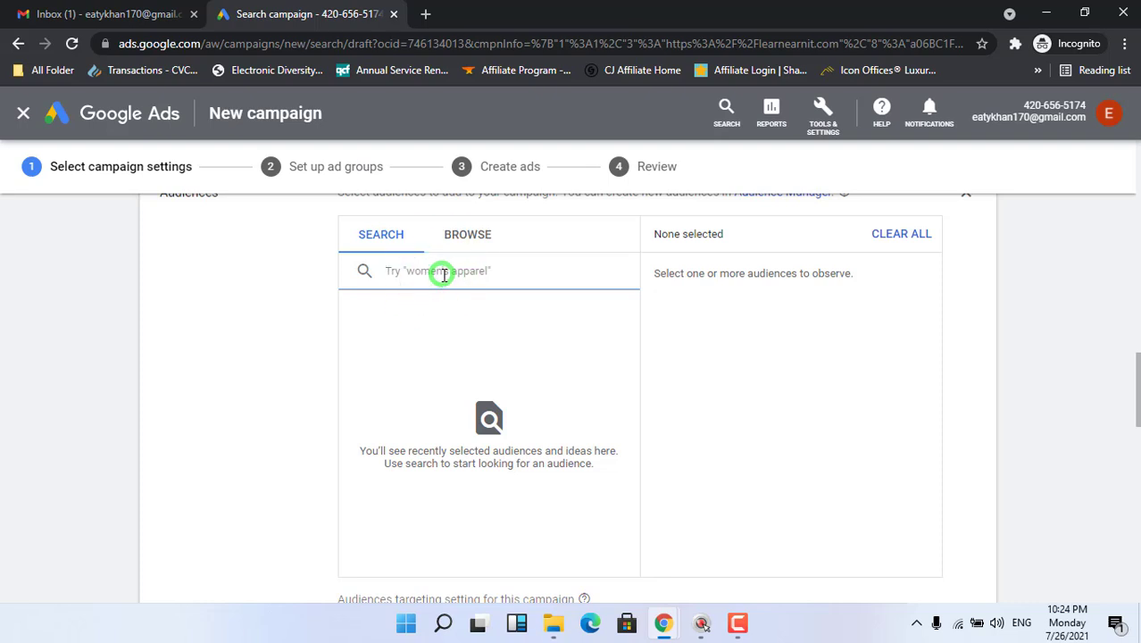
pyautogui.write('web')
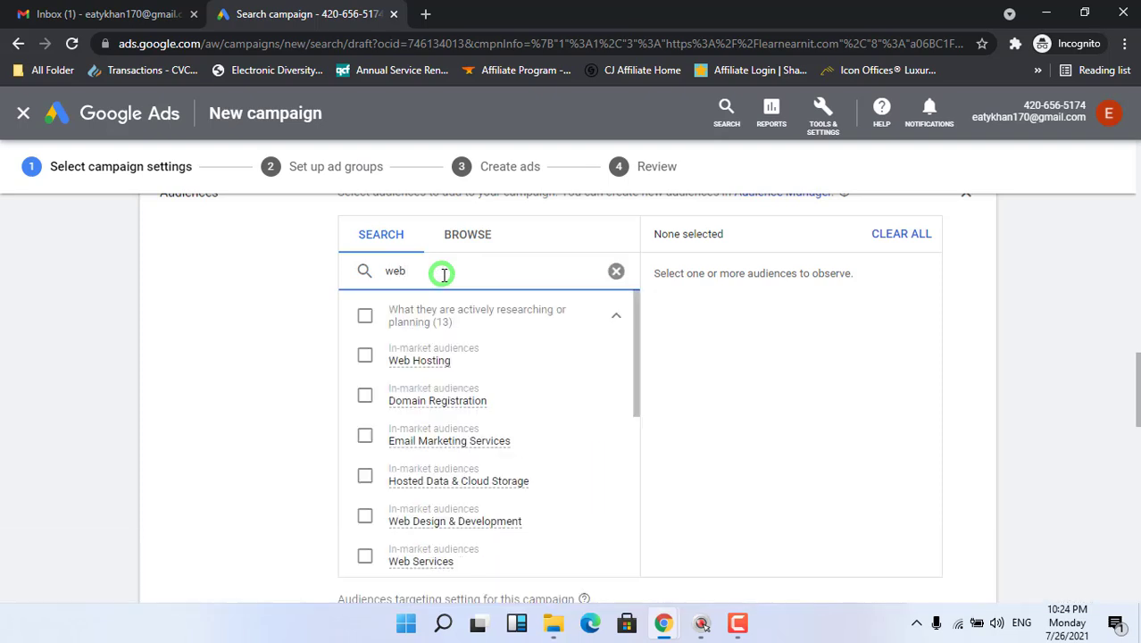
pyautogui.doubleClick(410, 360)
pyautogui.click(1041, 381)
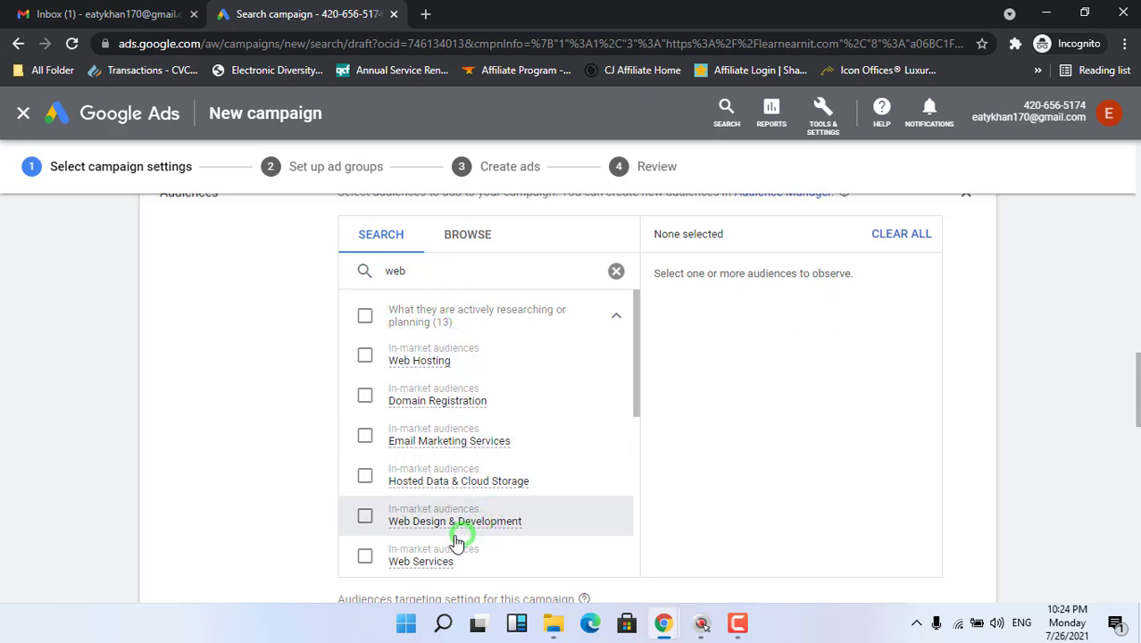
pyautogui.click(367, 518)
pyautogui.click(366, 557)
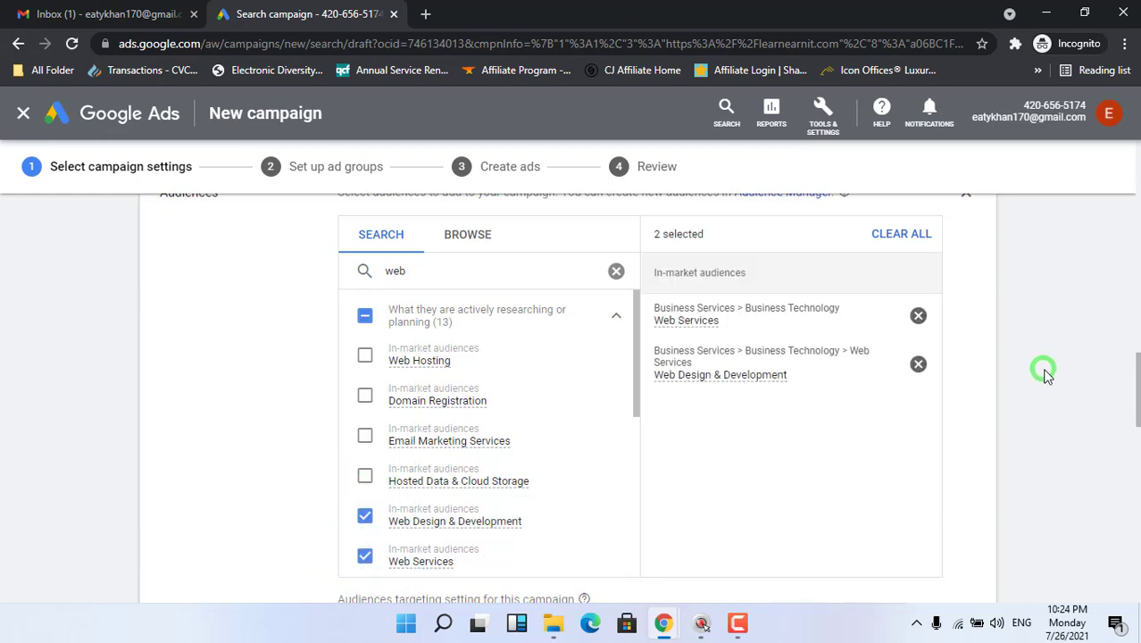
# Set the campaign's average daily budget to $10.00.
pyautogui.moveTo(1132, 385); pyautogui.dragTo(1132, 467)
pyautogui.click(489, 396)
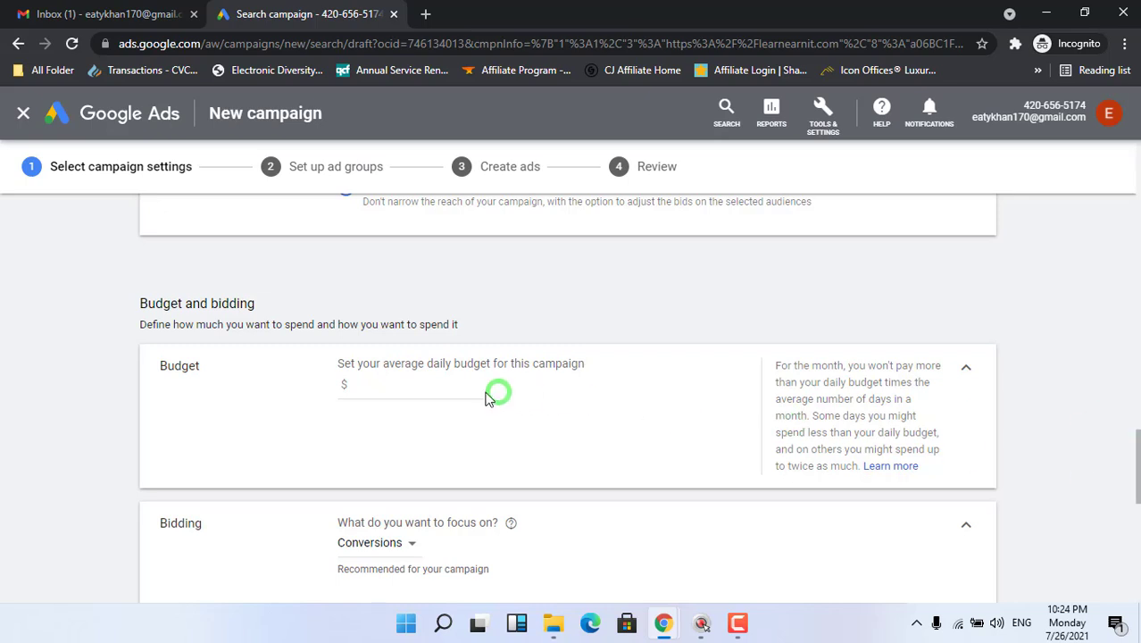
pyautogui.click(407, 389)
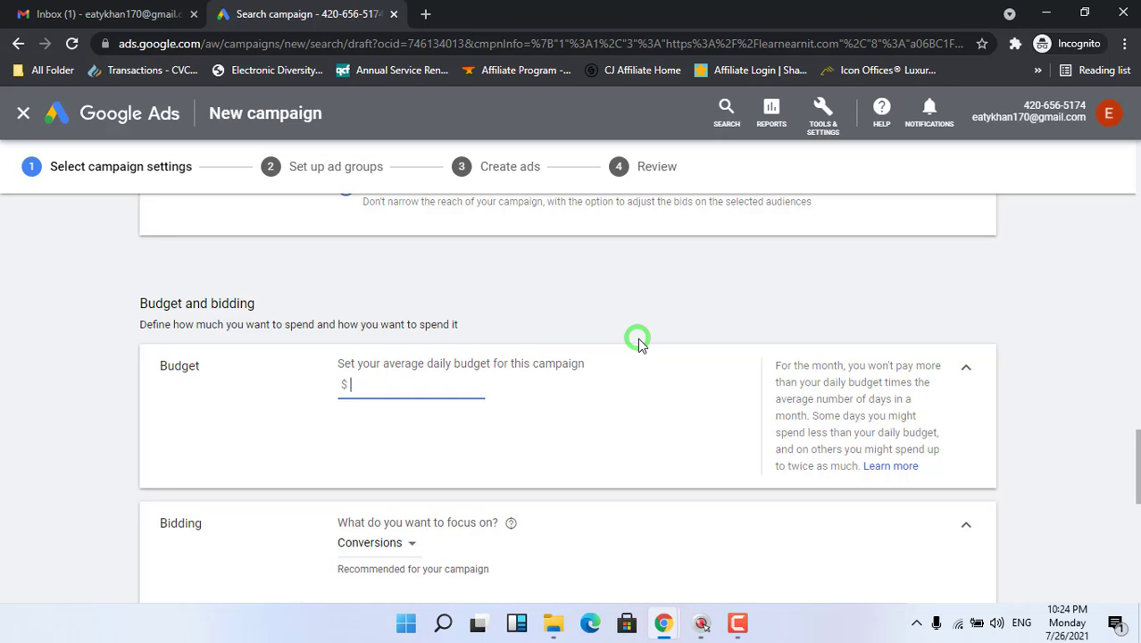
pyautogui.write('15')
pyautogui.press('BackSpace')
pyautogui.press('BackSpace')
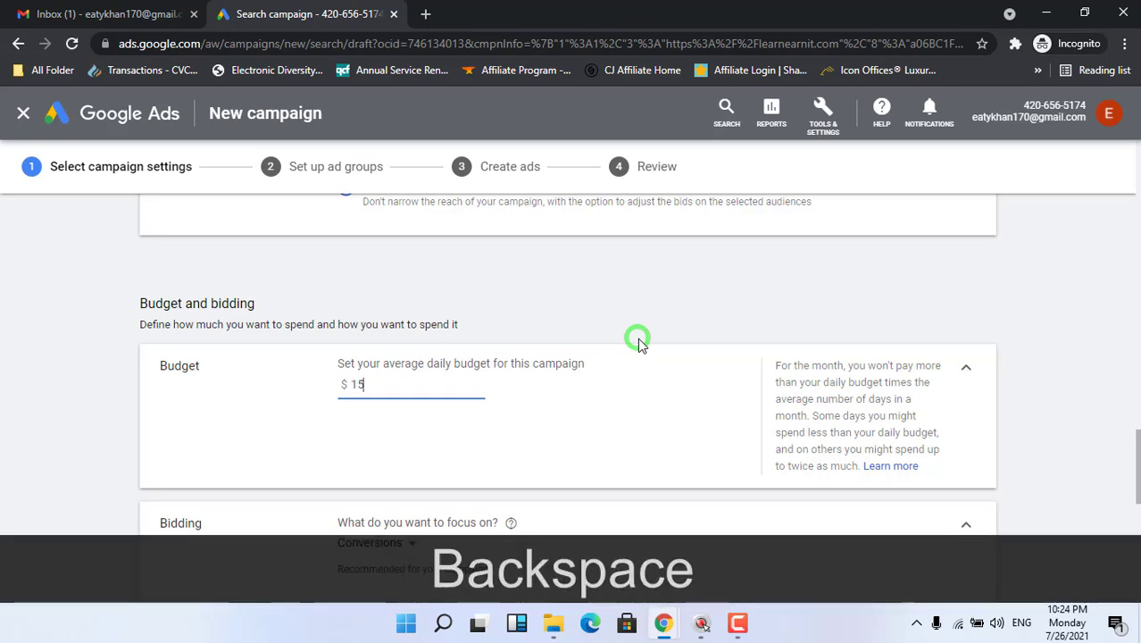
pyautogui.write('10')
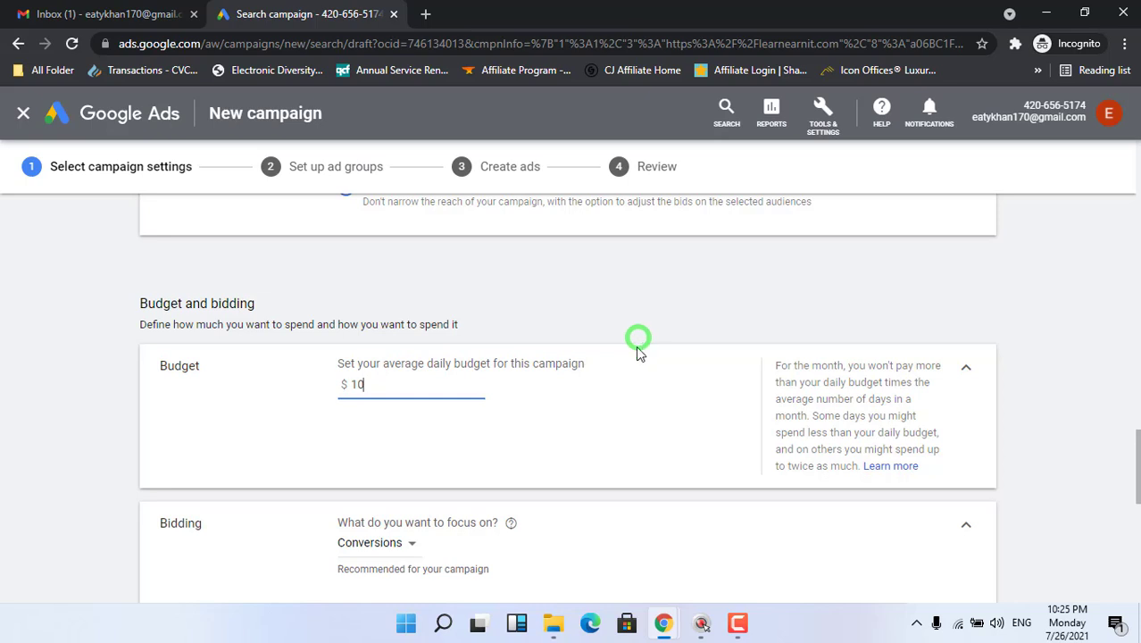
pyautogui.click(1081, 262)
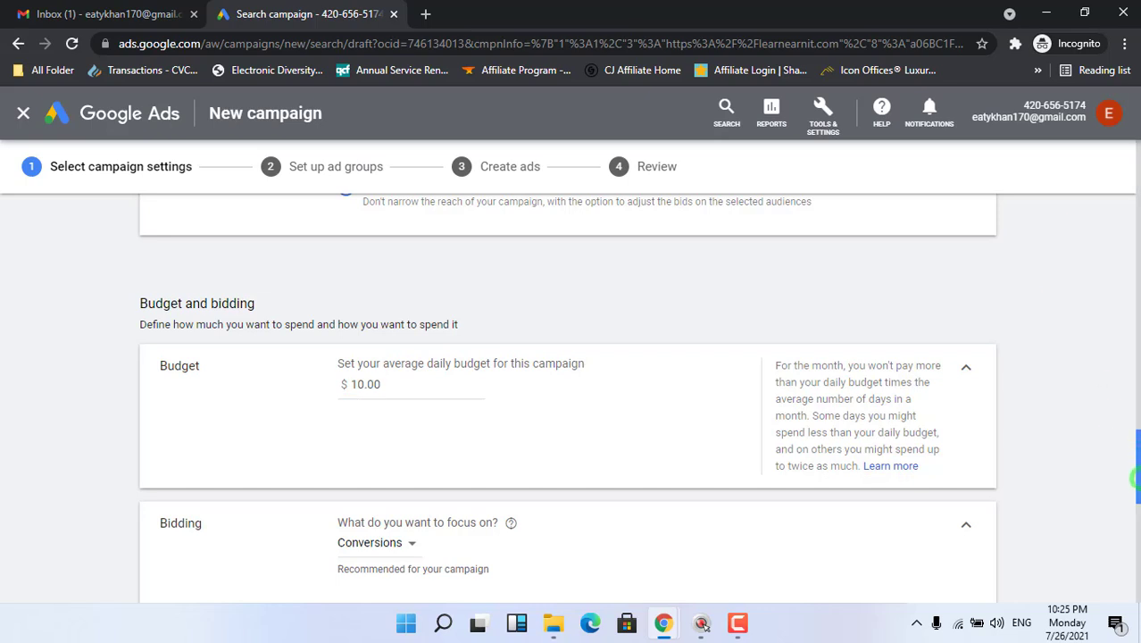
# Change the campaign's bidding focus to Clicks.
pyautogui.moveTo(1138, 469)
pyautogui.mouseDown()
pyautogui.moveTo(1139, 503)
pyautogui.moveTo(1139, 483)
pyautogui.mouseUp()
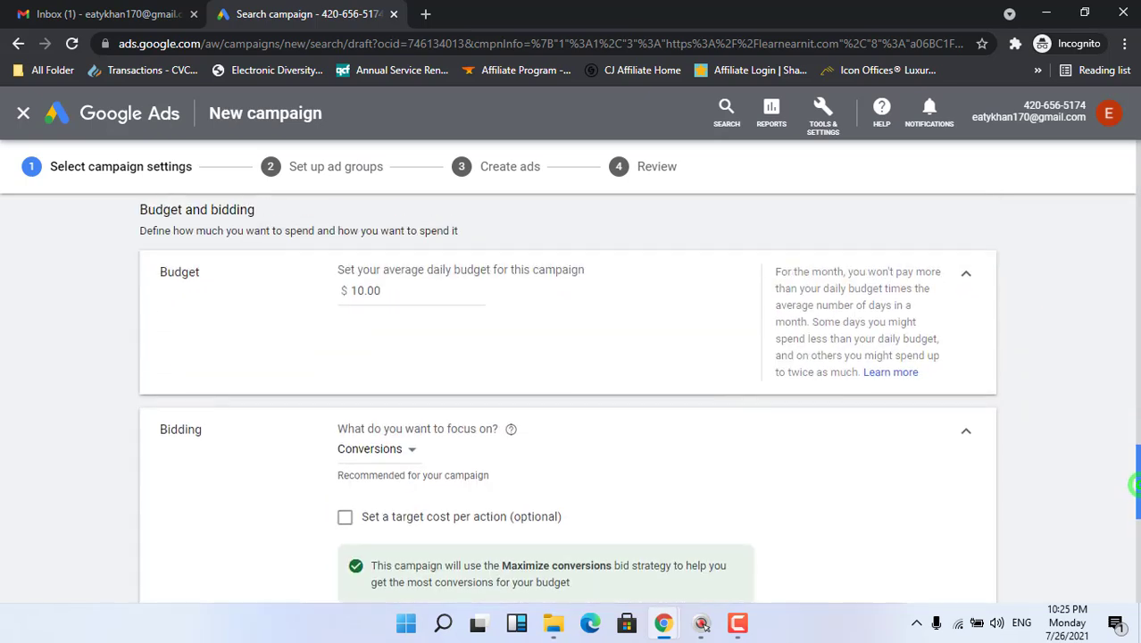
pyautogui.click(411, 450)
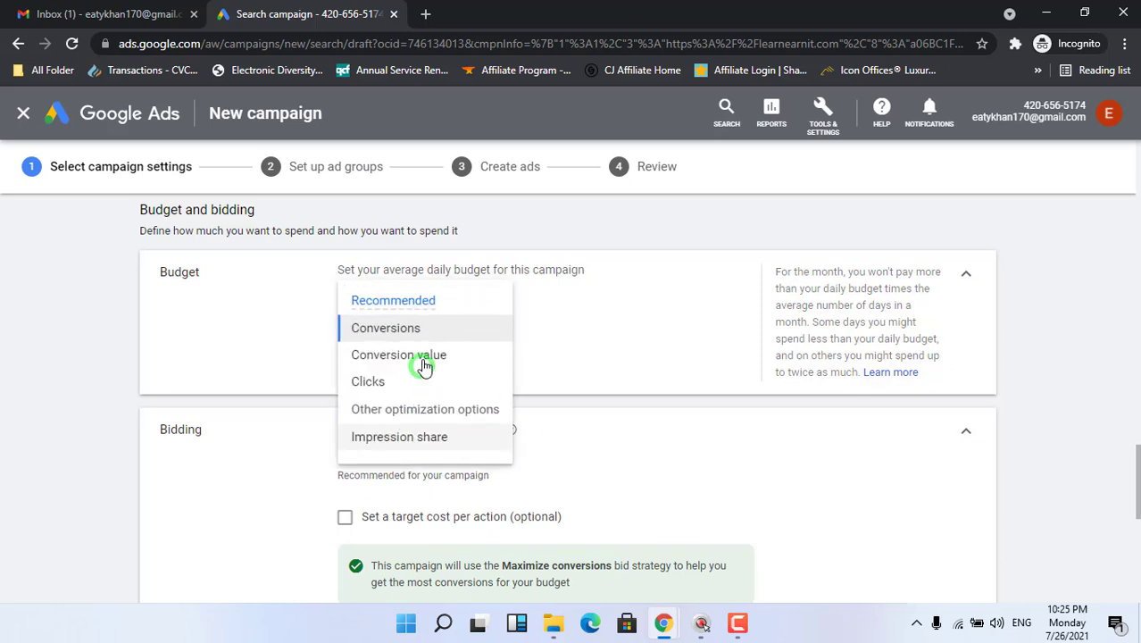
pyautogui.moveTo(424, 303)
pyautogui.click(386, 386)
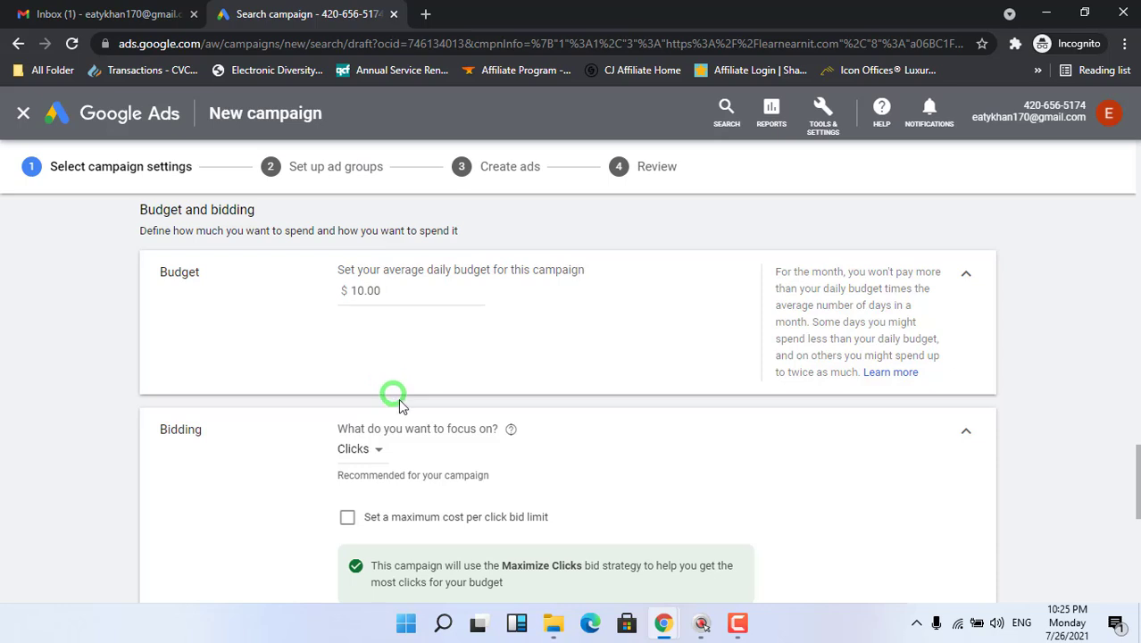
# Enable a maximum cost per click bid limit and set the maximum CPC to $0.30.
pyautogui.scroll(-2, 1132, 401)
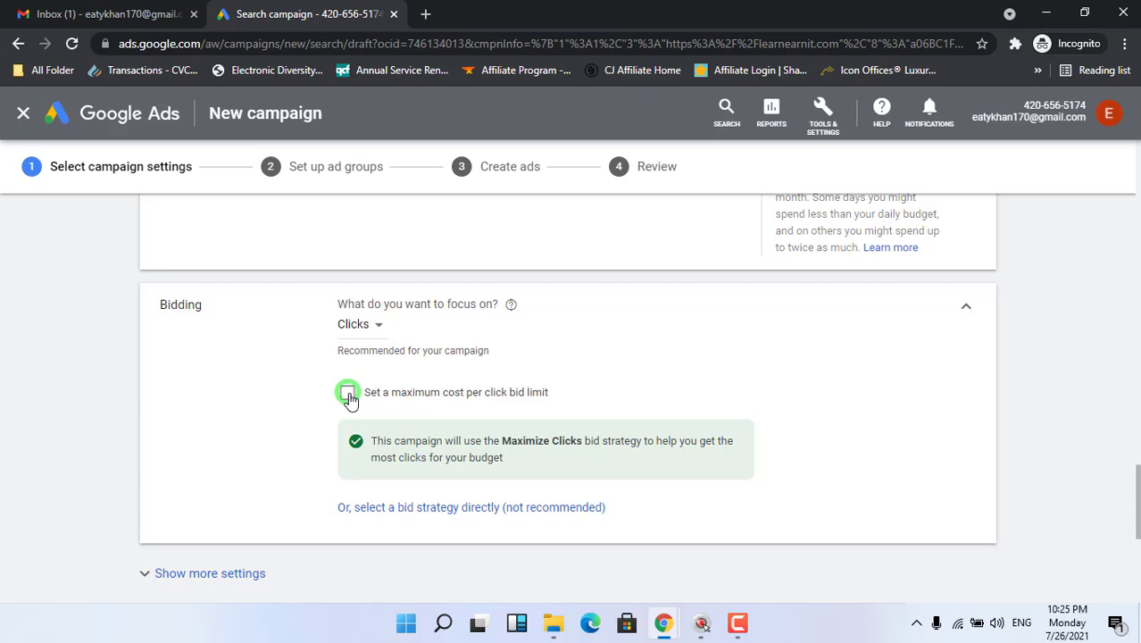
pyautogui.click(347, 394)
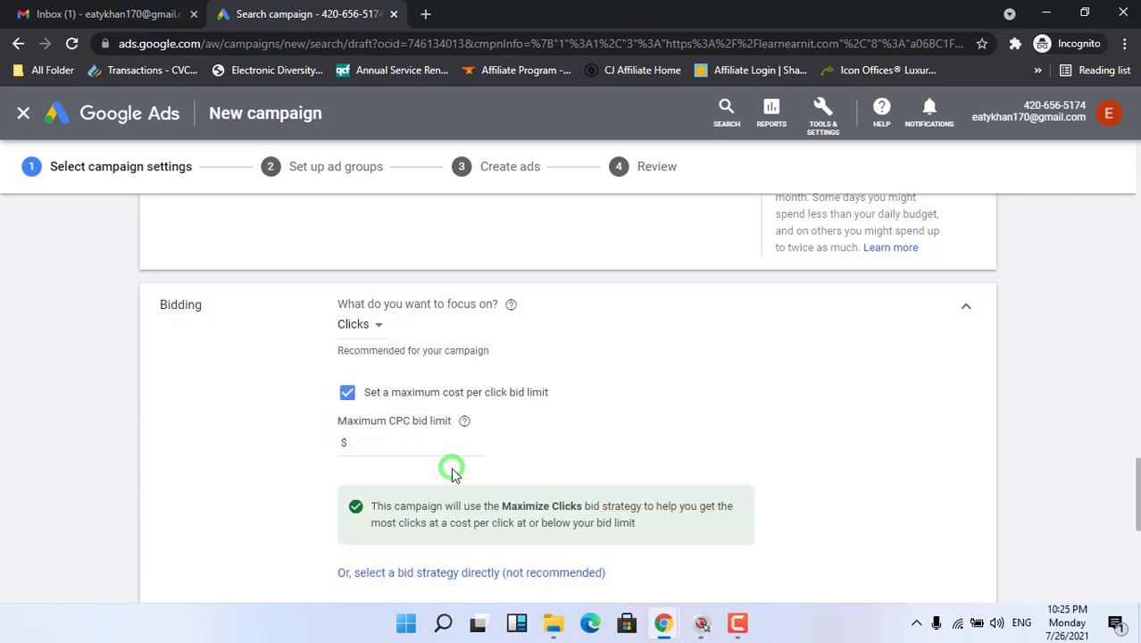
pyautogui.click(425, 461)
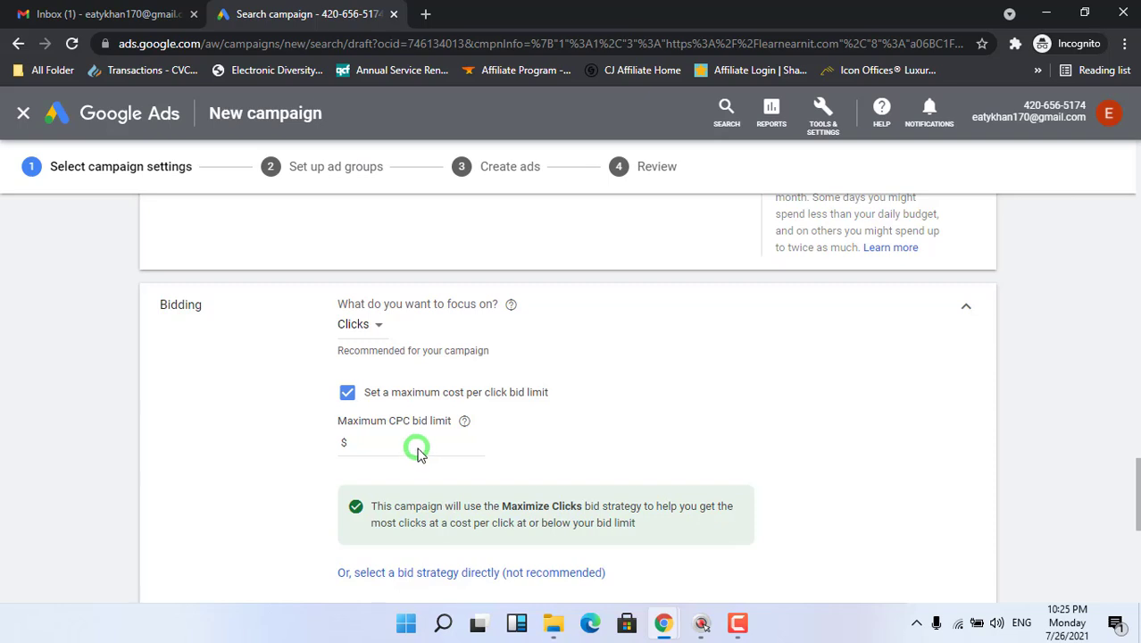
pyautogui.moveTo(387, 420); pyautogui.dragTo(410, 419)
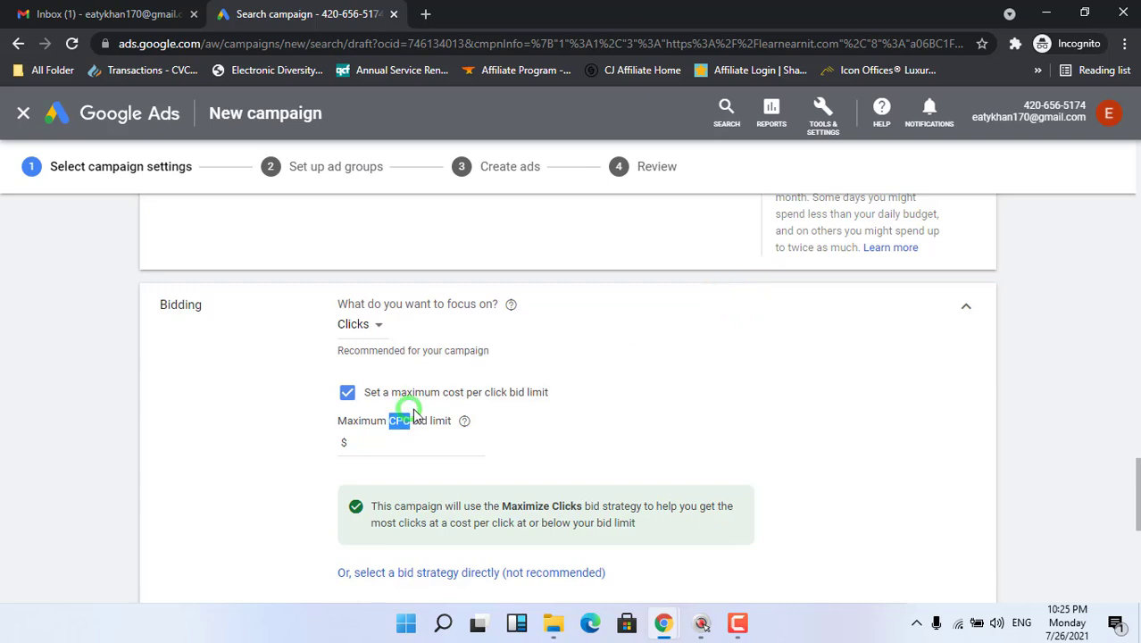
pyautogui.moveTo(424, 400); pyautogui.dragTo(564, 394)
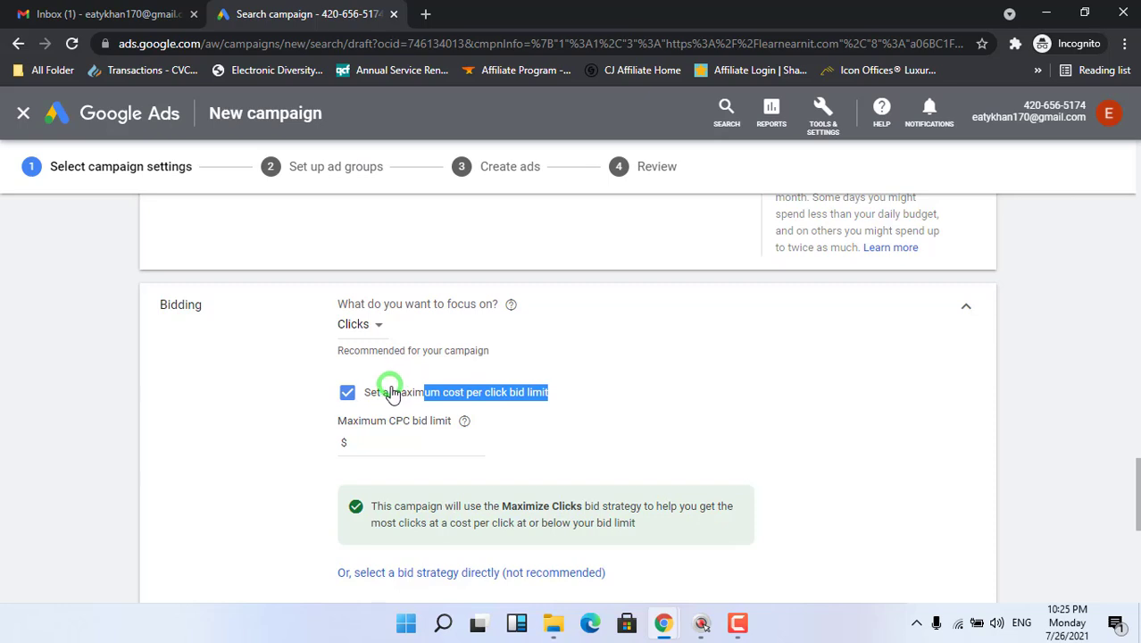
pyautogui.moveTo(390, 393); pyautogui.dragTo(548, 404)
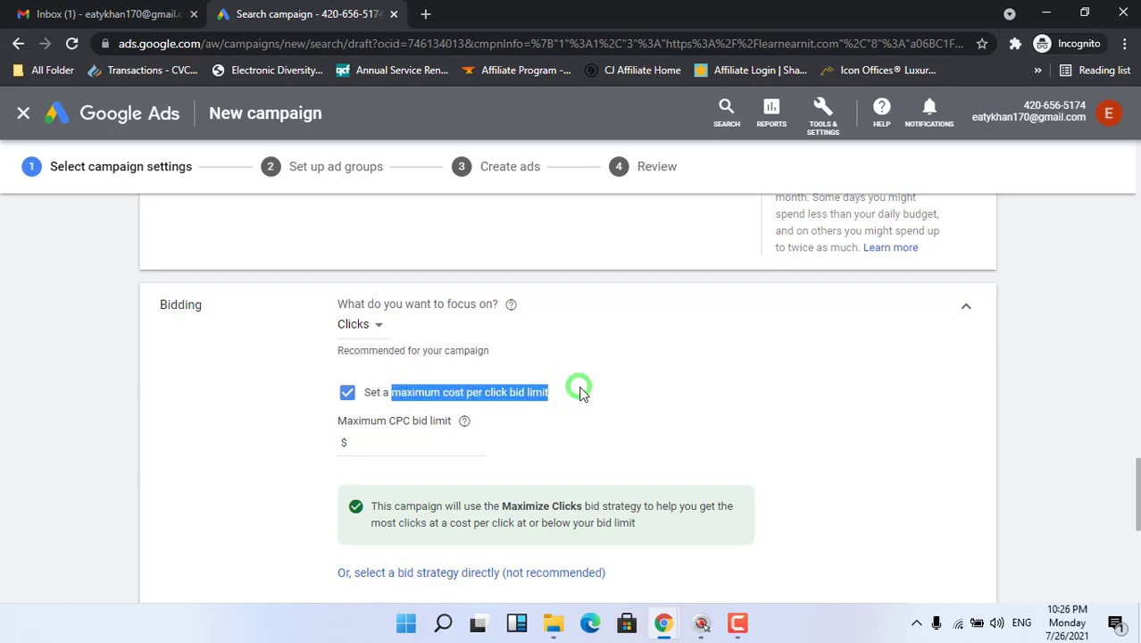
pyautogui.click(382, 438)
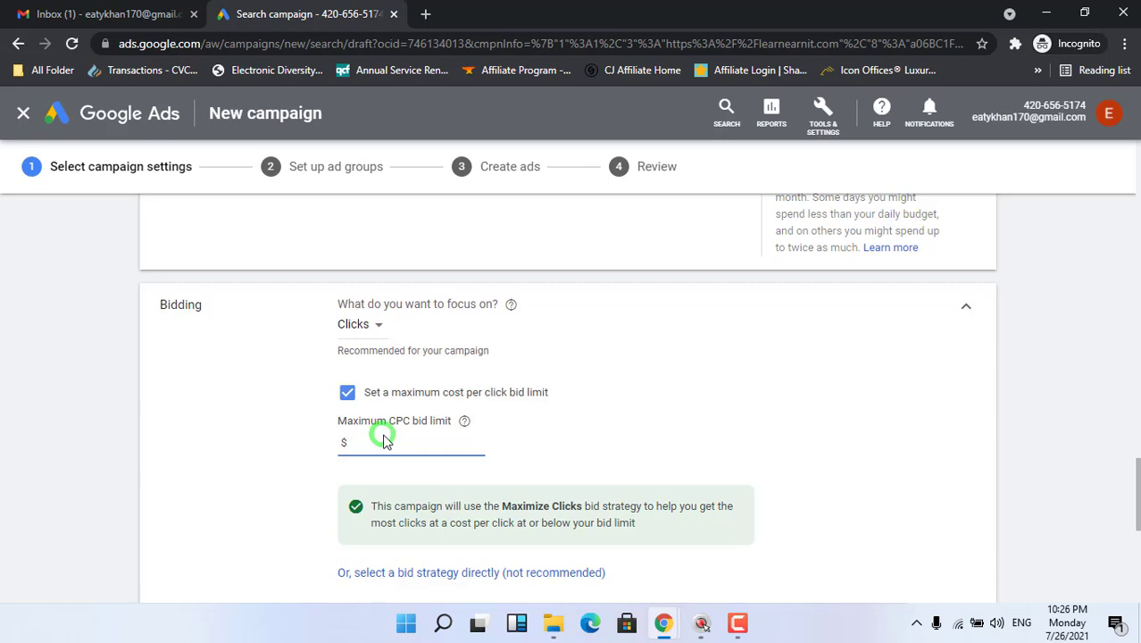
pyautogui.write('0.')
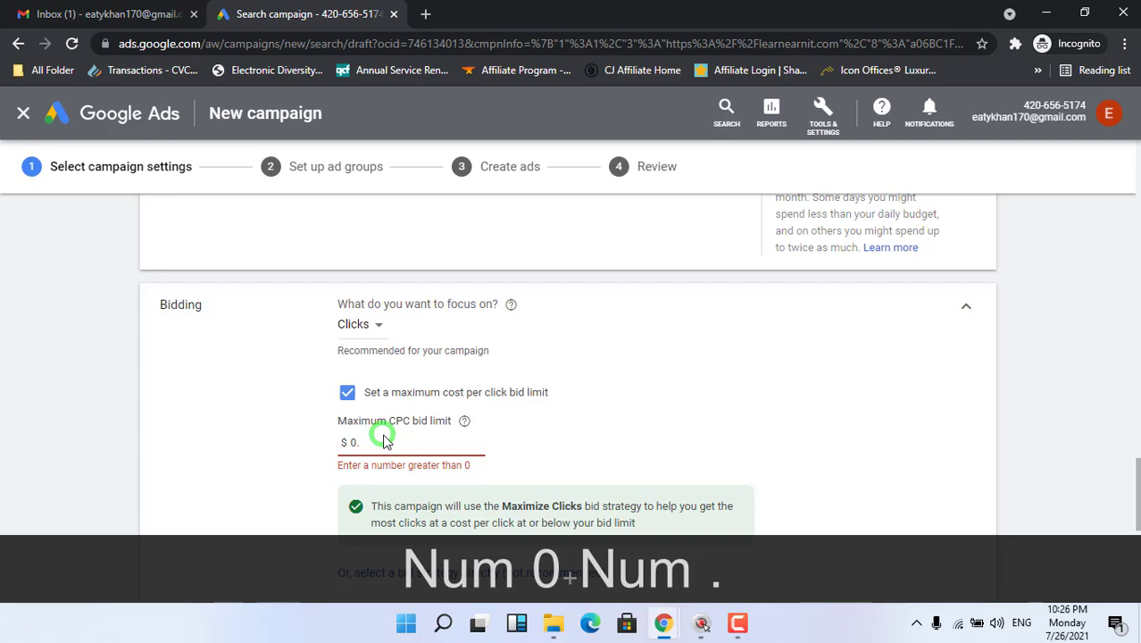
pyautogui.write('3')
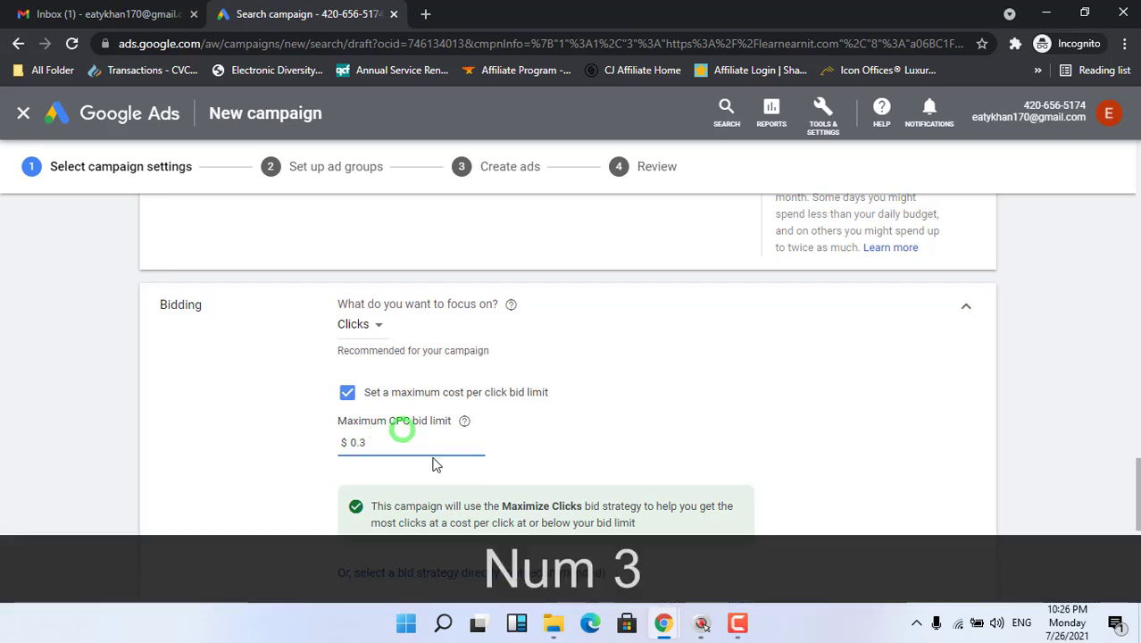
pyautogui.click(880, 437)
# Show the additional campaign settings, and save the campaign settings to continue to ad group setup.
pyautogui.moveTo(1131, 485); pyautogui.dragTo(1133, 500)
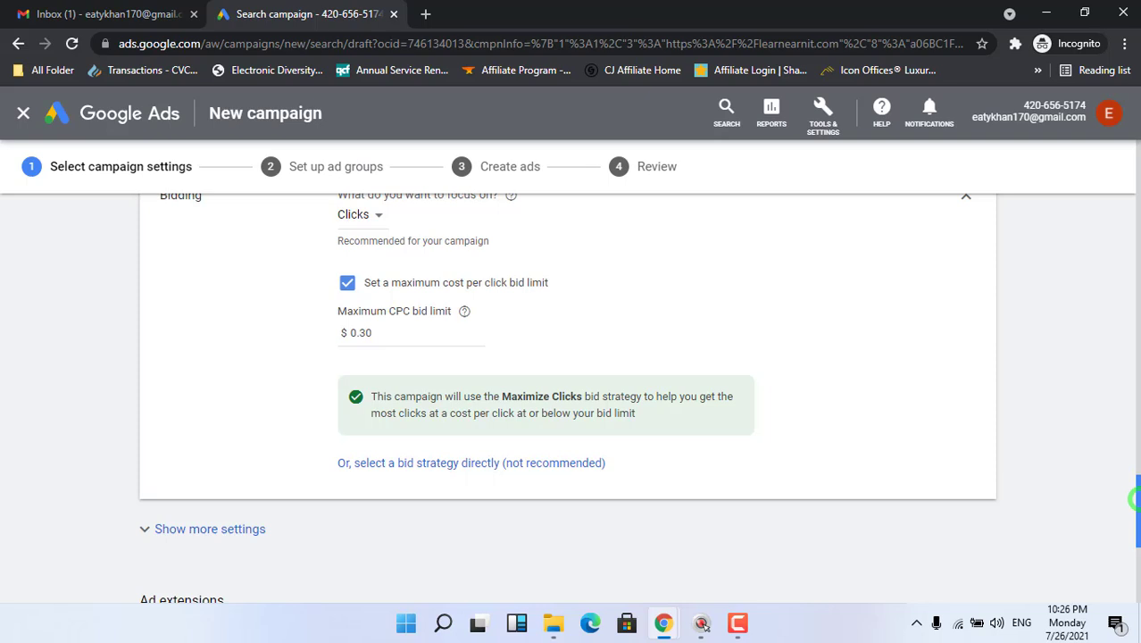
pyautogui.moveTo(1133, 498)
pyautogui.mouseDown()
pyautogui.moveTo(1133, 526)
pyautogui.moveTo(1133, 514)
pyautogui.mouseUp()
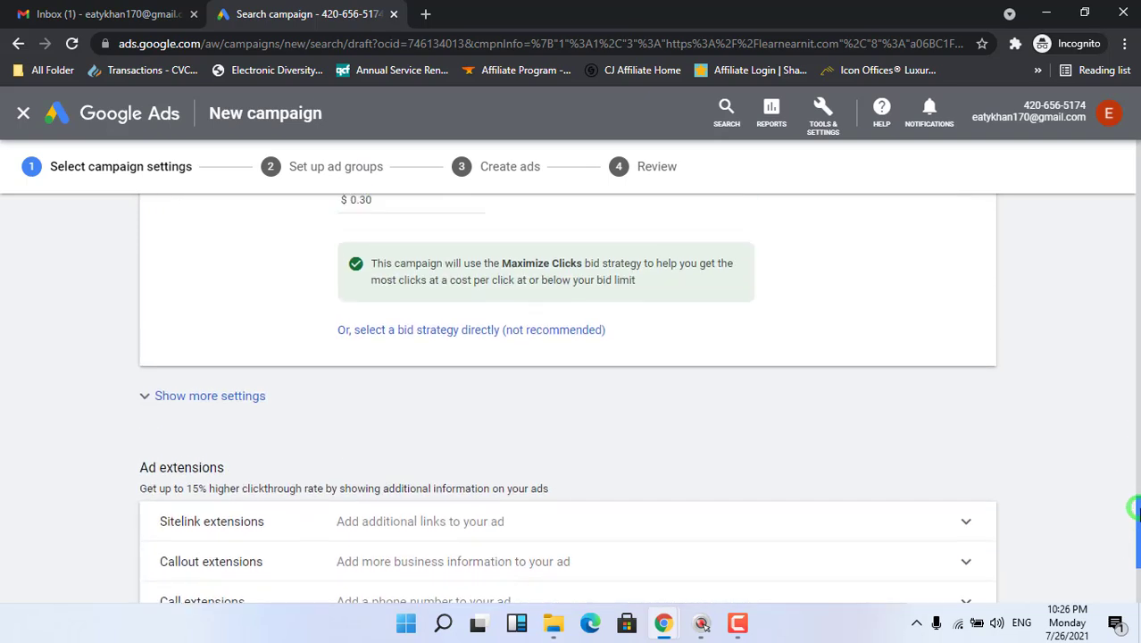
pyautogui.click(212, 395)
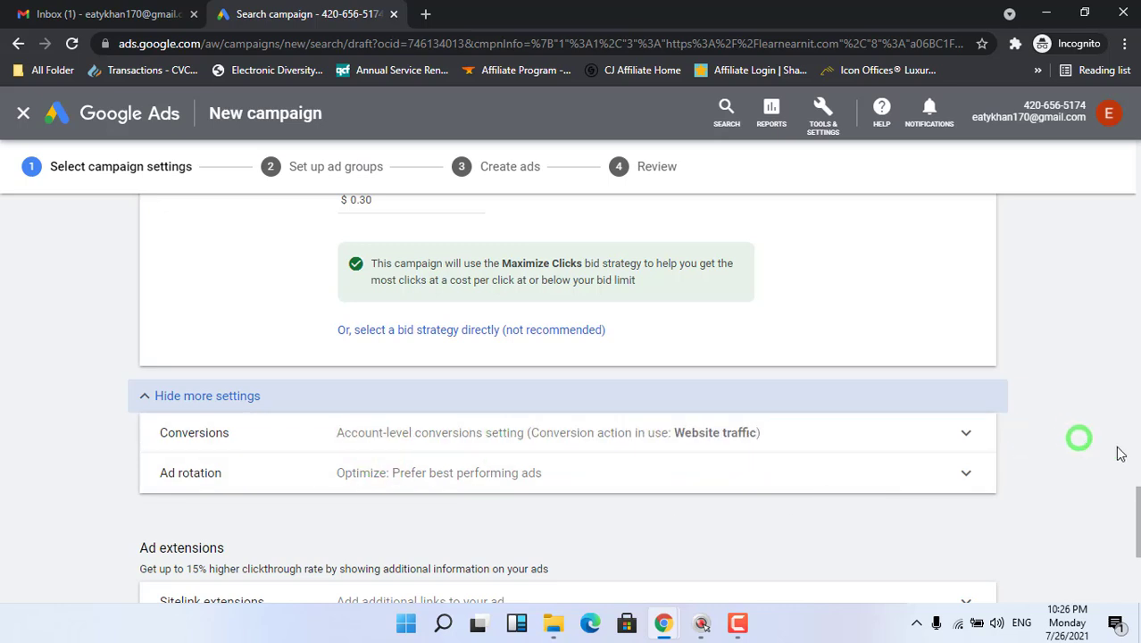
pyautogui.moveTo(1133, 516); pyautogui.dragTo(1133, 551)
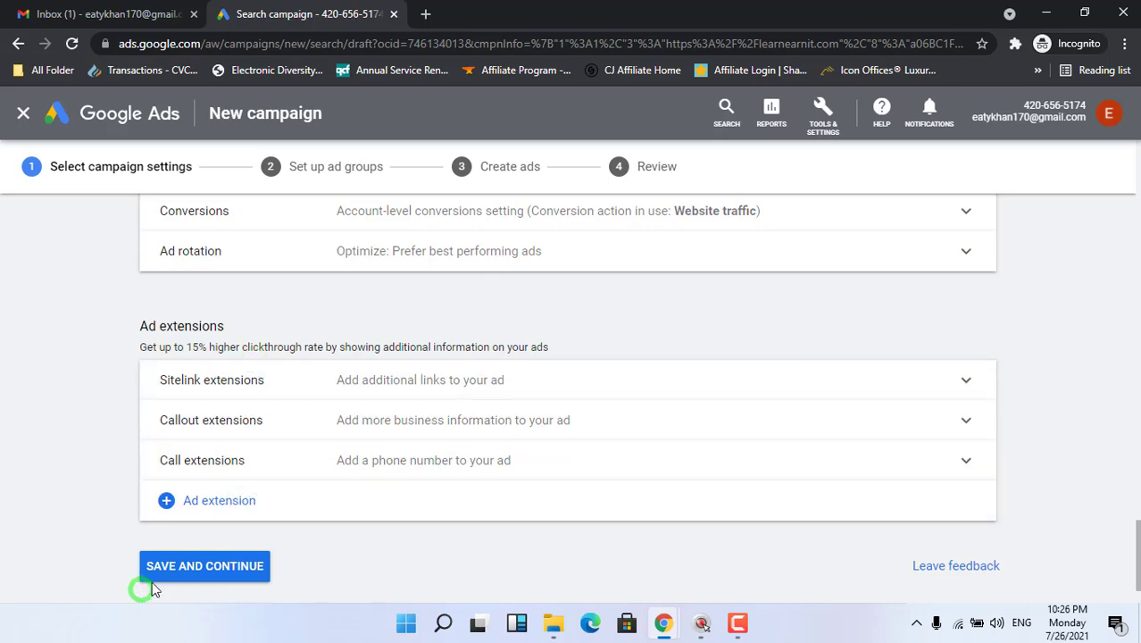
pyautogui.click(208, 568)
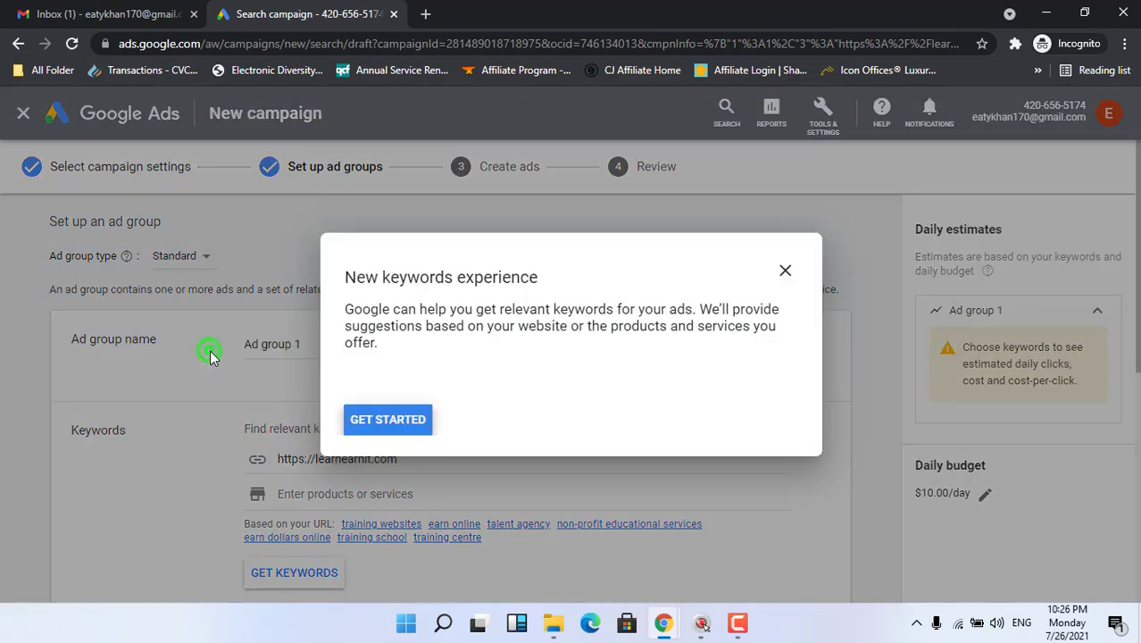
# Exit the new keywords guide and name the ad group Adds UK.
pyautogui.click(773, 279)
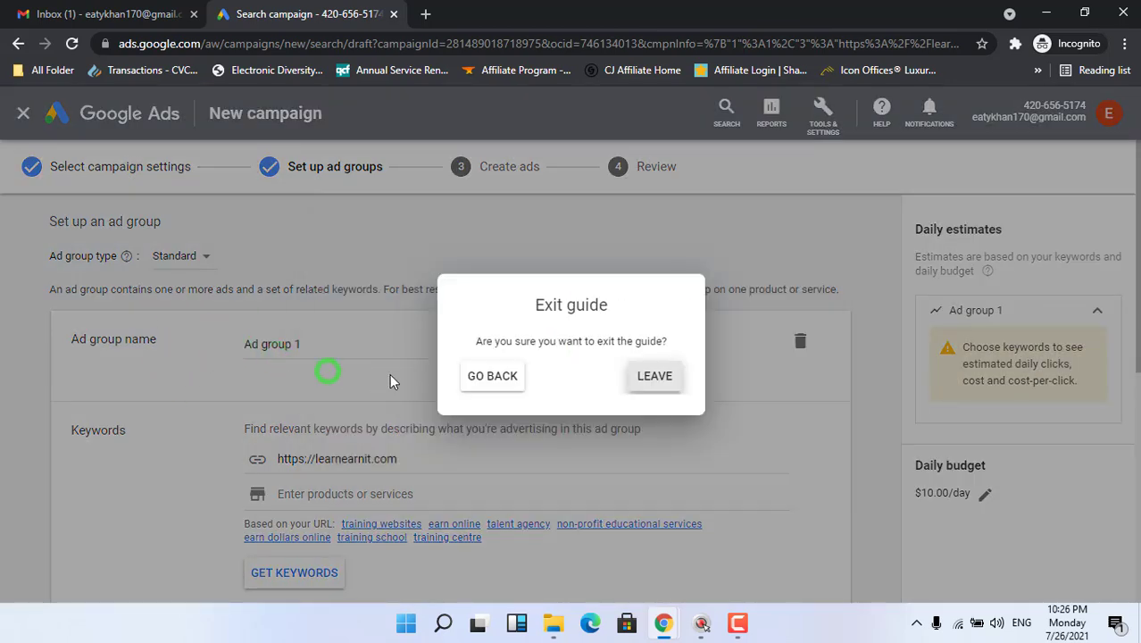
pyautogui.click(674, 382)
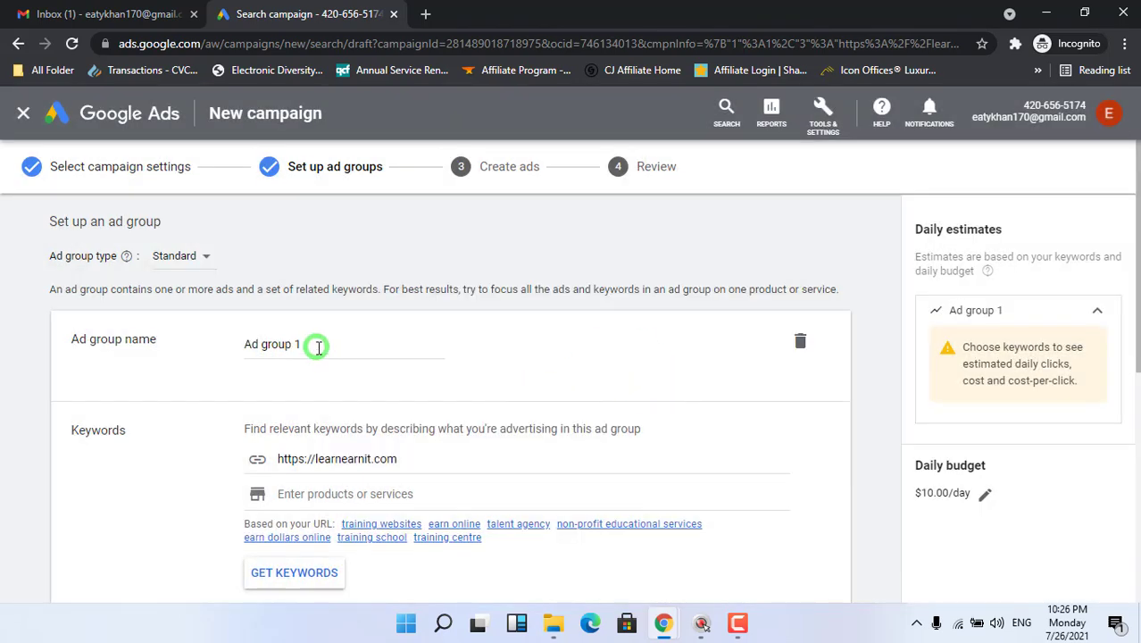
pyautogui.moveTo(313, 343); pyautogui.dragTo(254, 344)
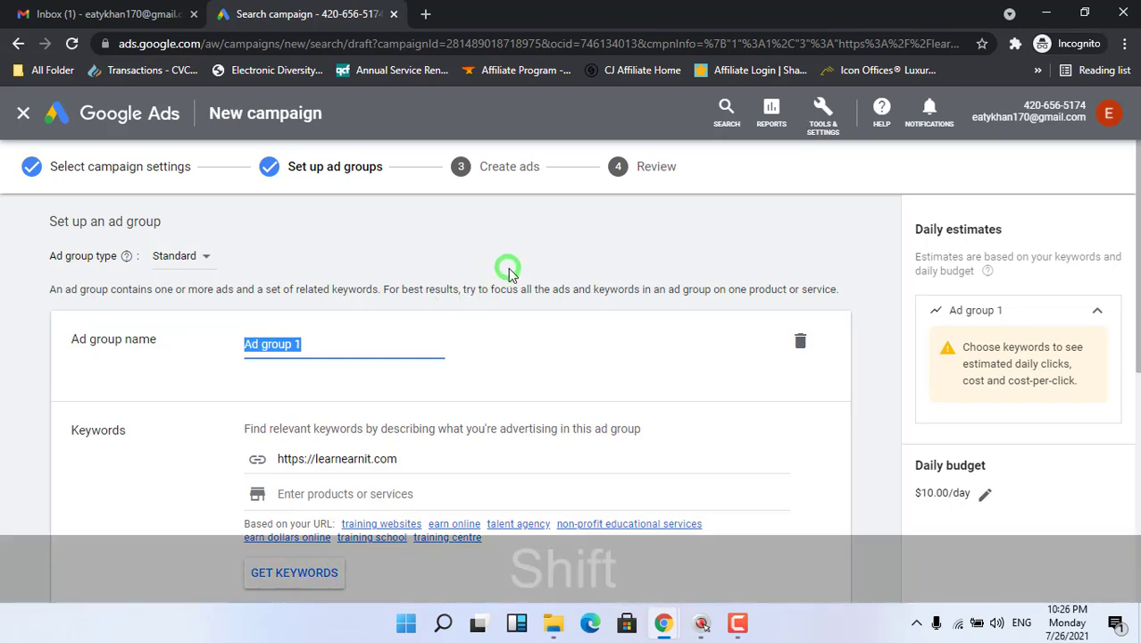
pyautogui.write('Adds')
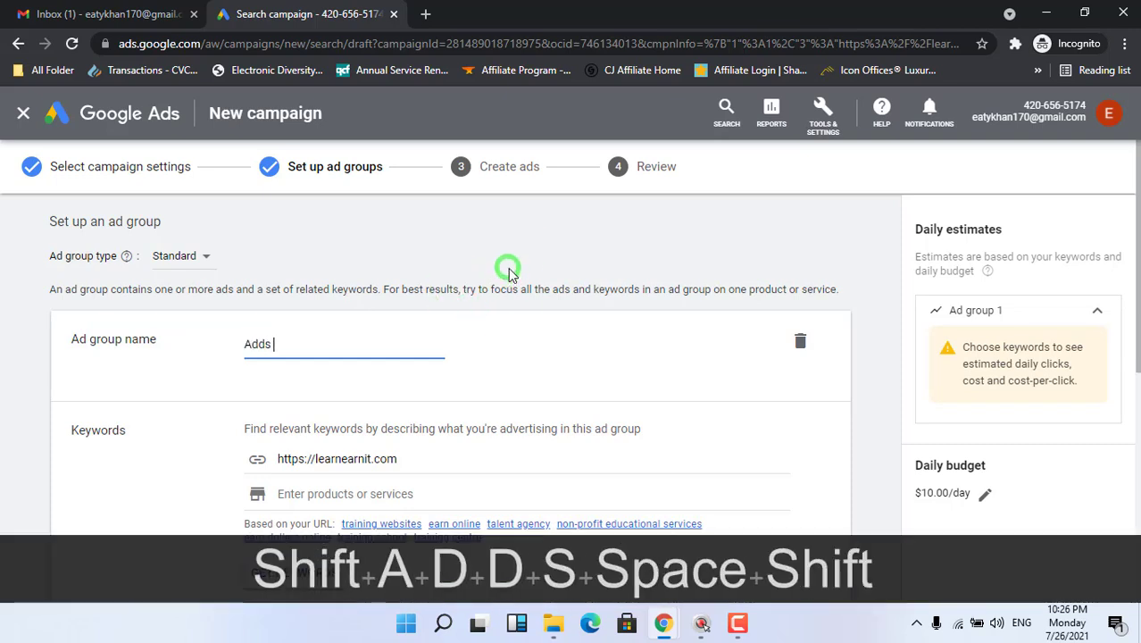
pyautogui.write(' UK')
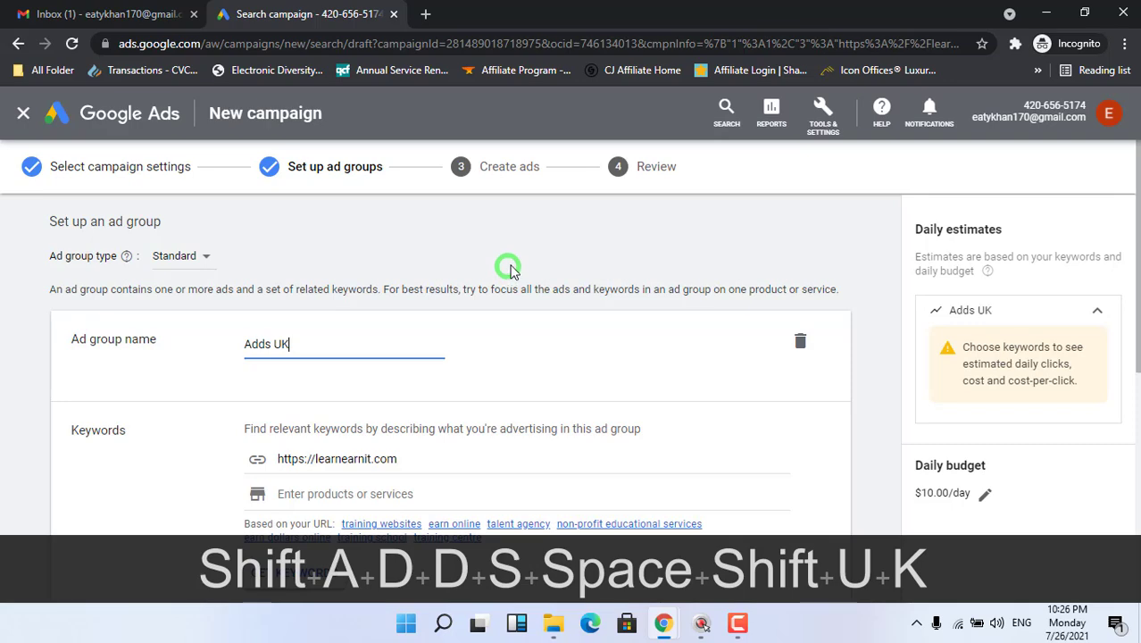
pyautogui.click(875, 345)
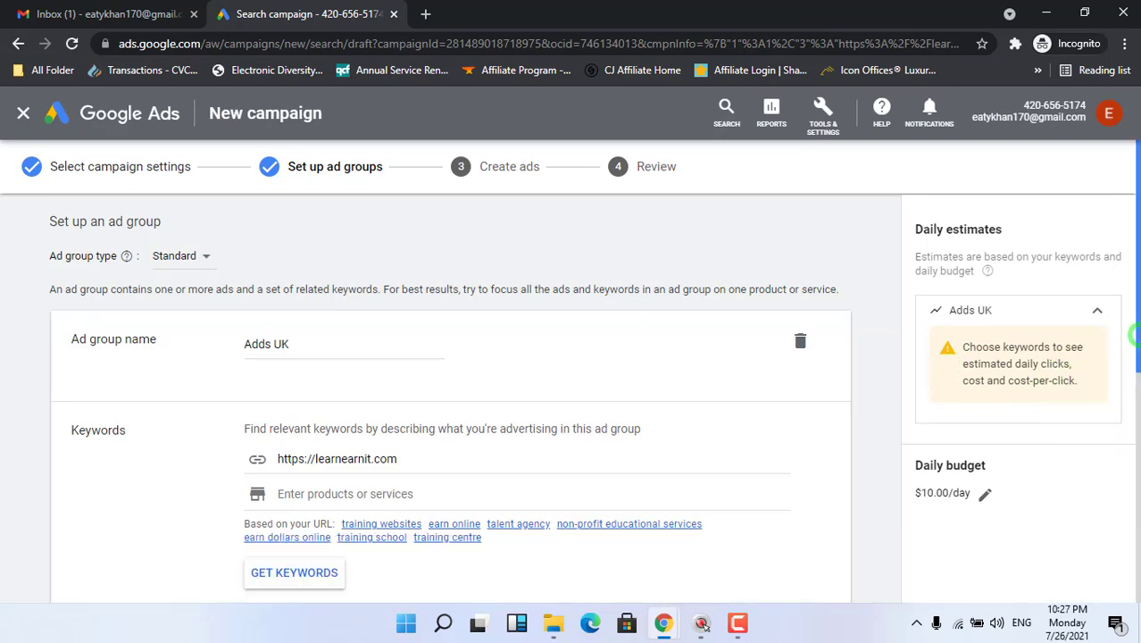
pyautogui.moveTo(1133, 335); pyautogui.dragTo(1134, 401)
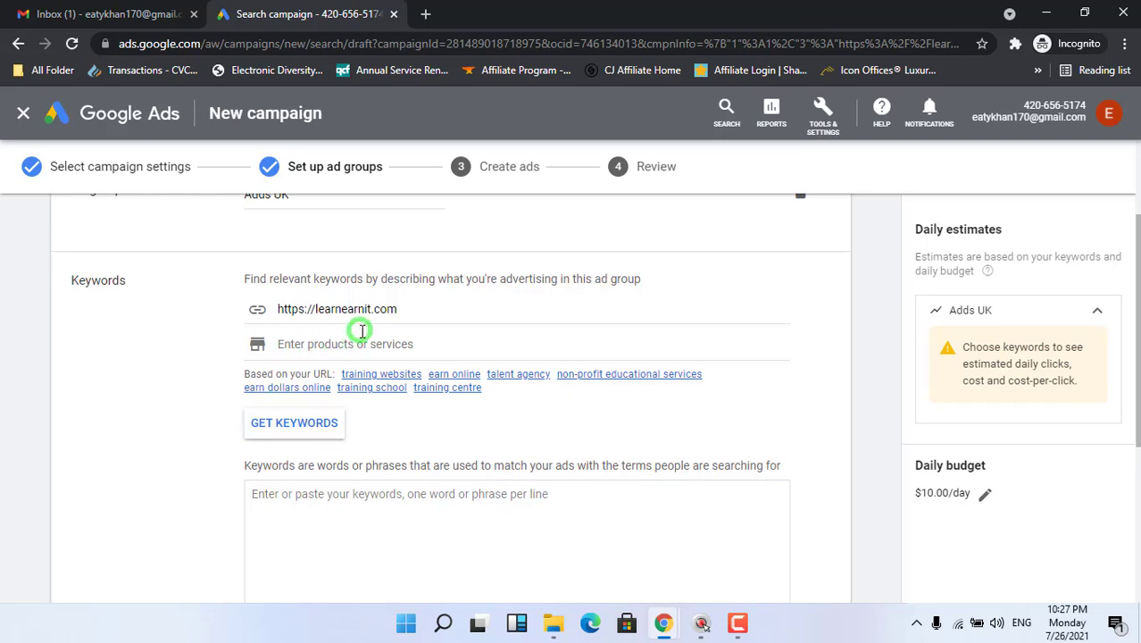
pyautogui.moveTo(401, 309); pyautogui.dragTo(270, 371)
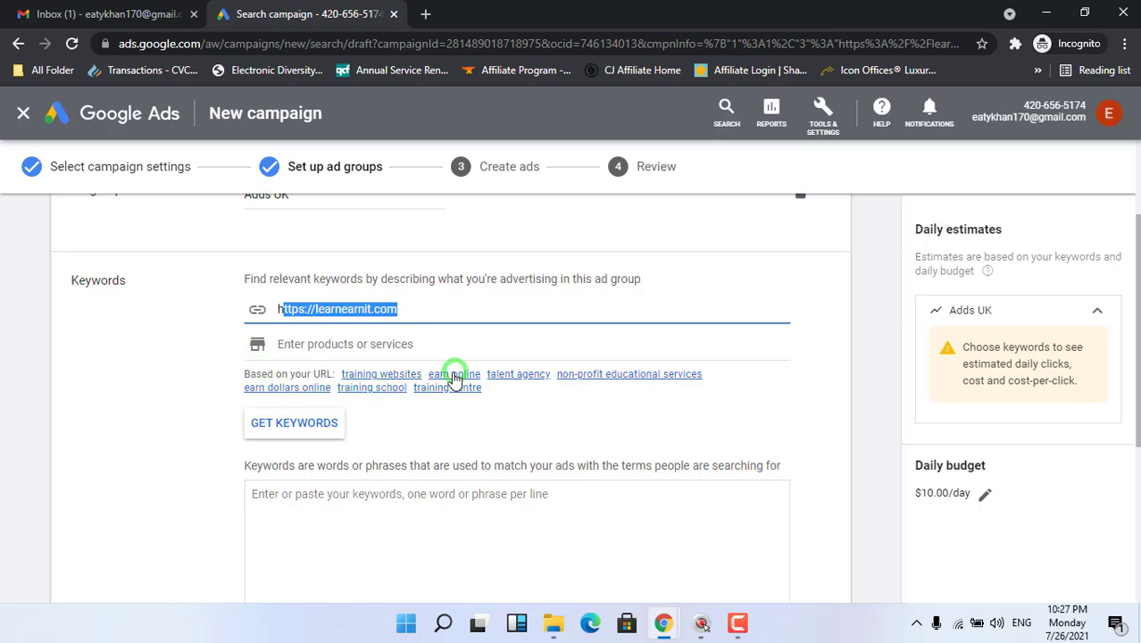
pyautogui.click(263, 426)
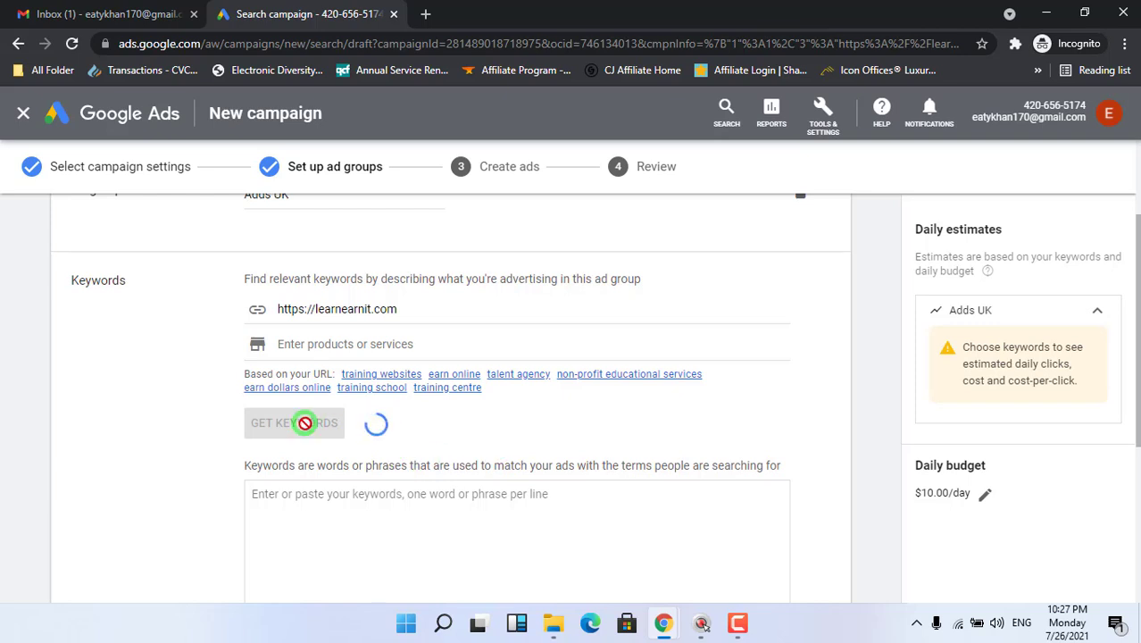
# Enter Web design services as the first keyword of the ad group.
pyautogui.click(320, 492)
pyautogui.moveTo(1137, 302); pyautogui.dragTo(1138, 348)
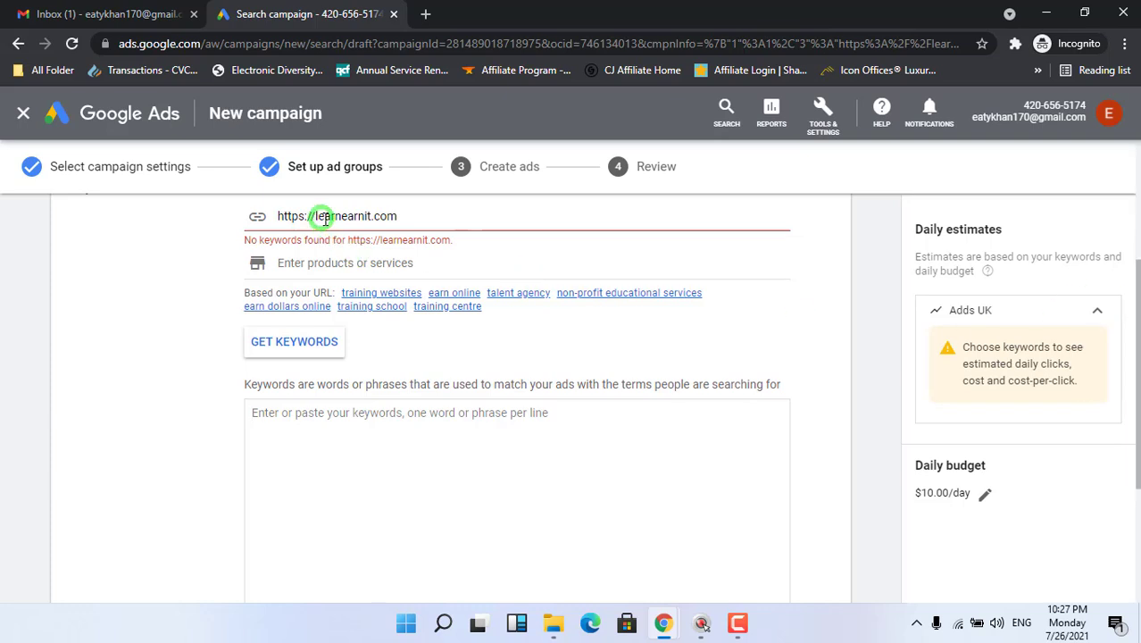
pyautogui.click(343, 433)
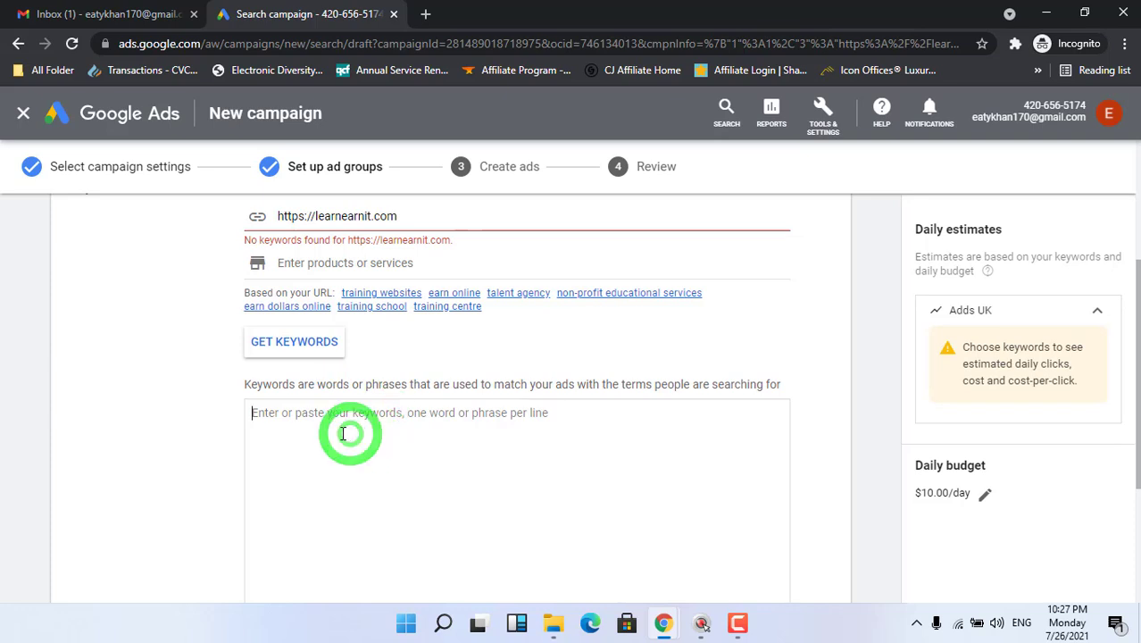
pyautogui.press('shift')
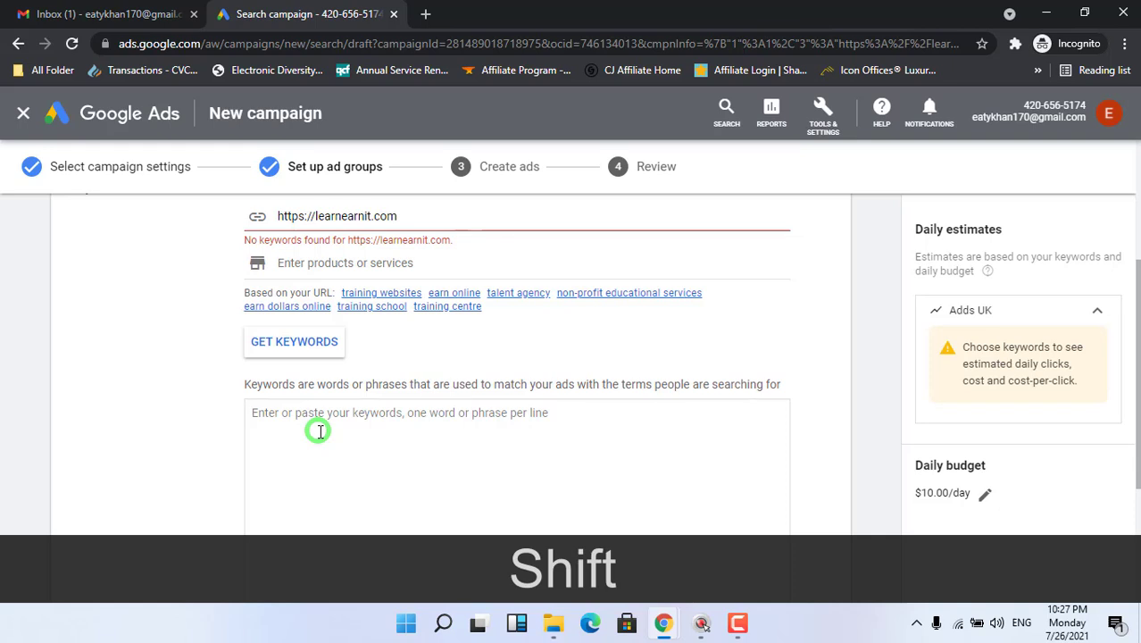
pyautogui.write('Web ')
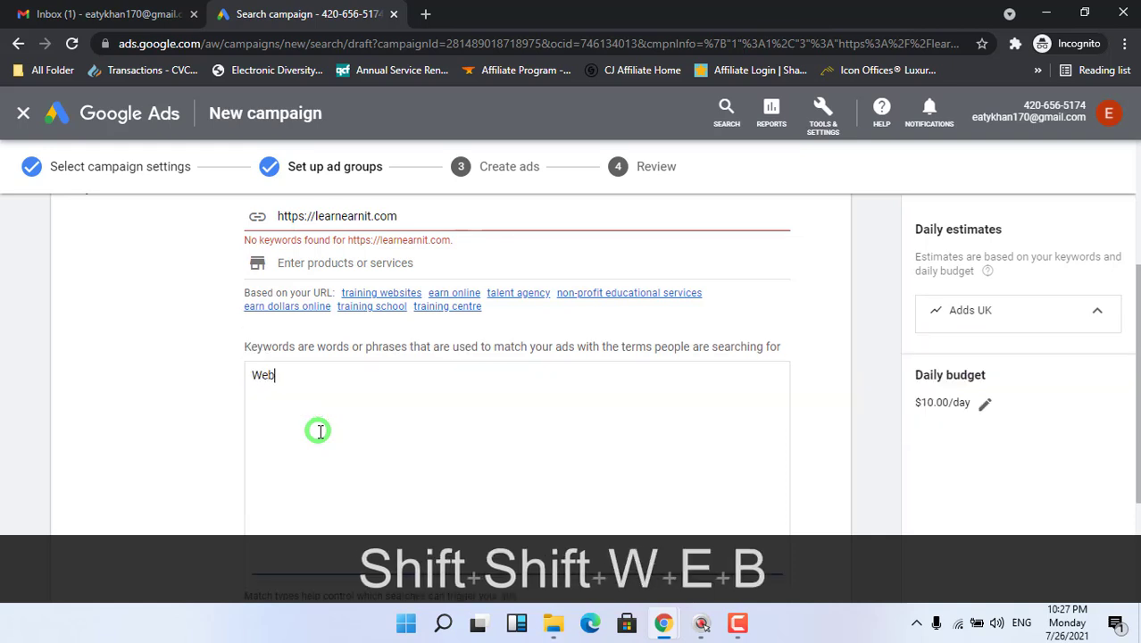
pyautogui.write('desi')
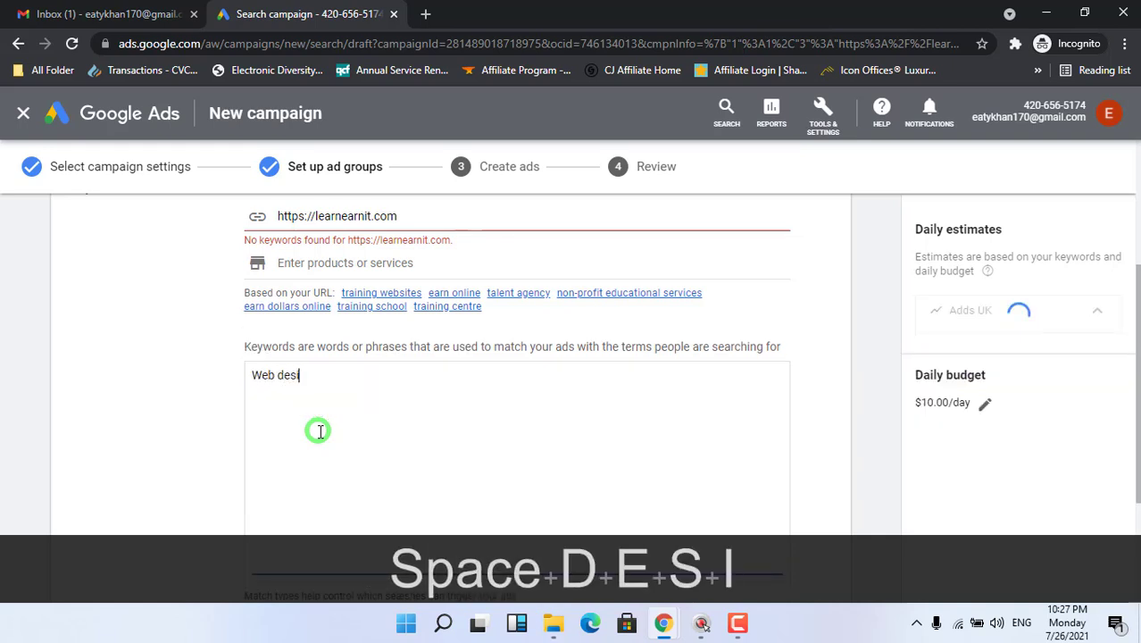
pyautogui.write('gn ')
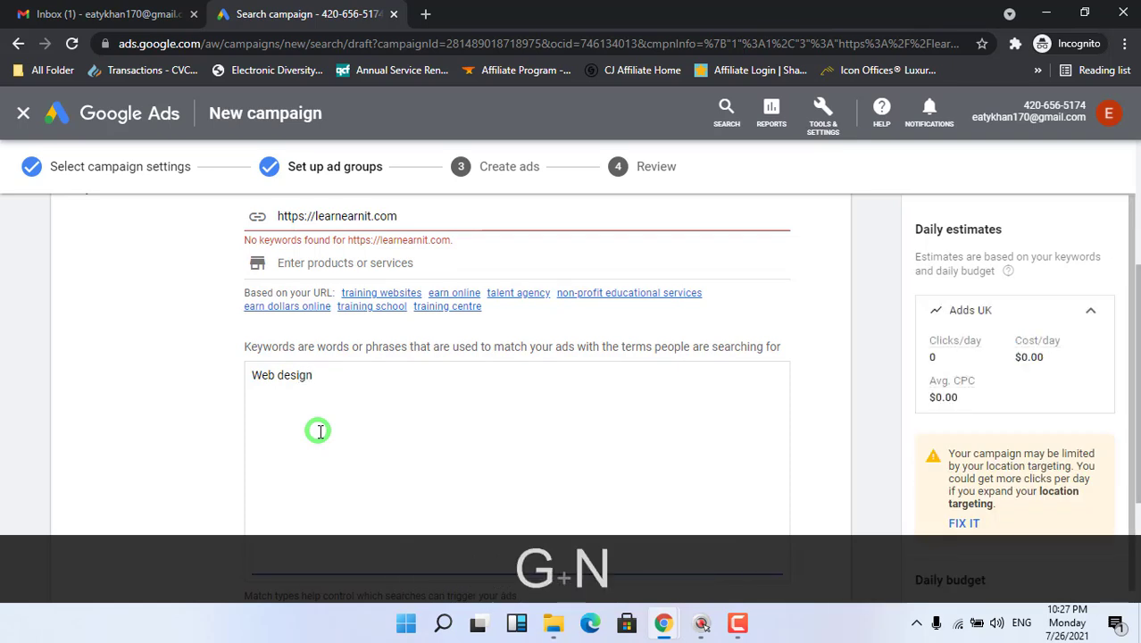
pyautogui.write('servi')
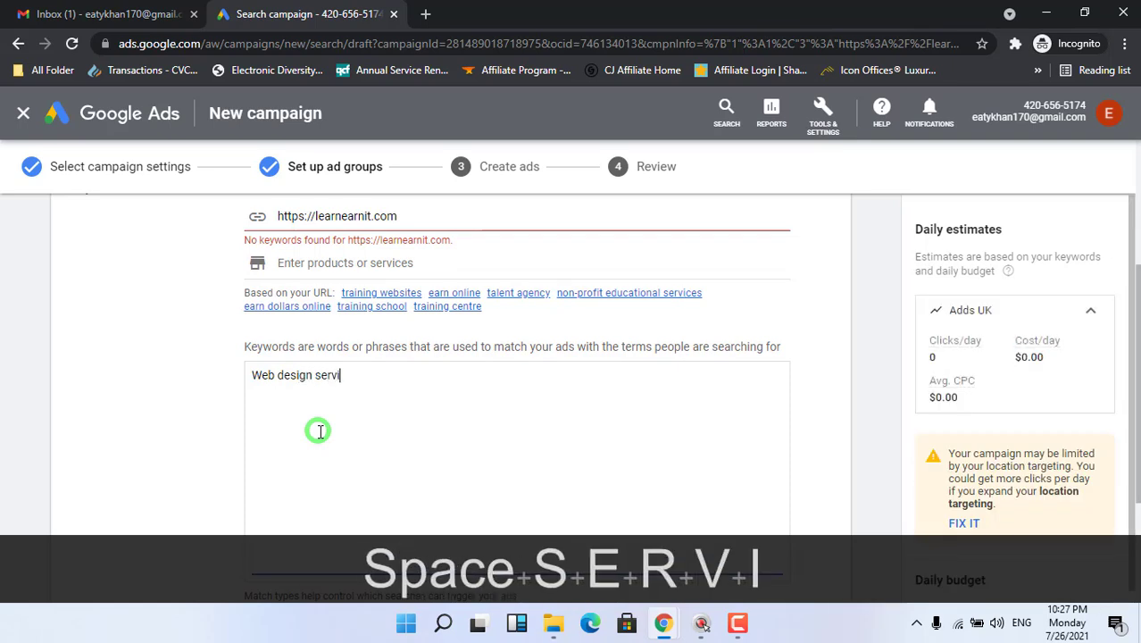
pyautogui.write('ces')
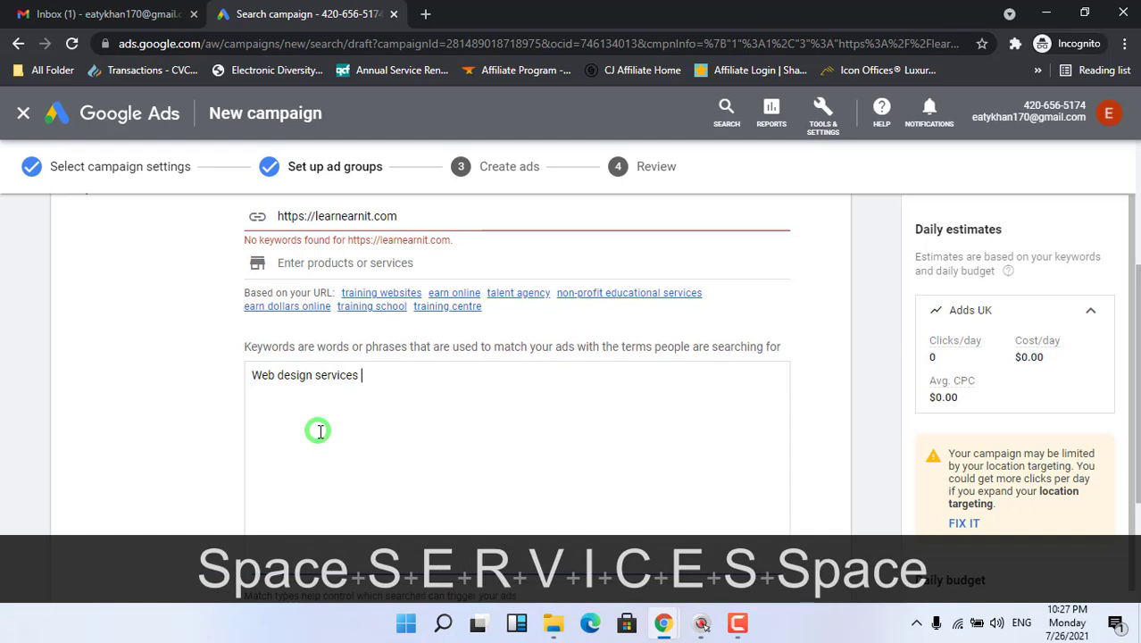
pyautogui.press('BackSpace')
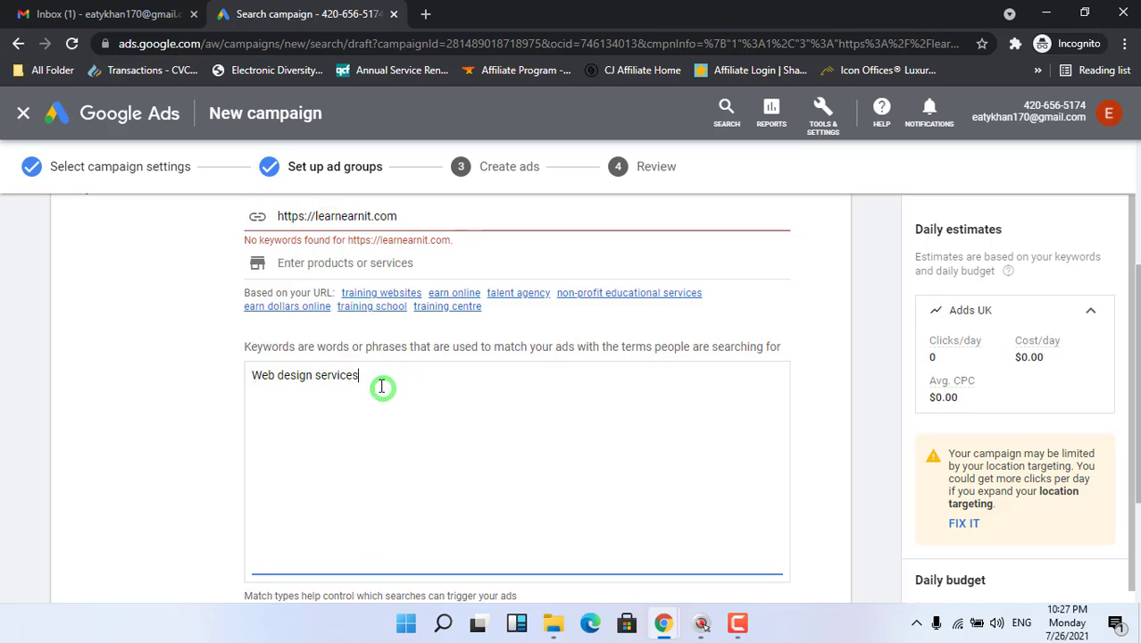
# Copy the Web design services keyword and add it on a new line as a phrase match in double quotation marks.
pyautogui.moveTo(362, 374); pyautogui.dragTo(255, 376)
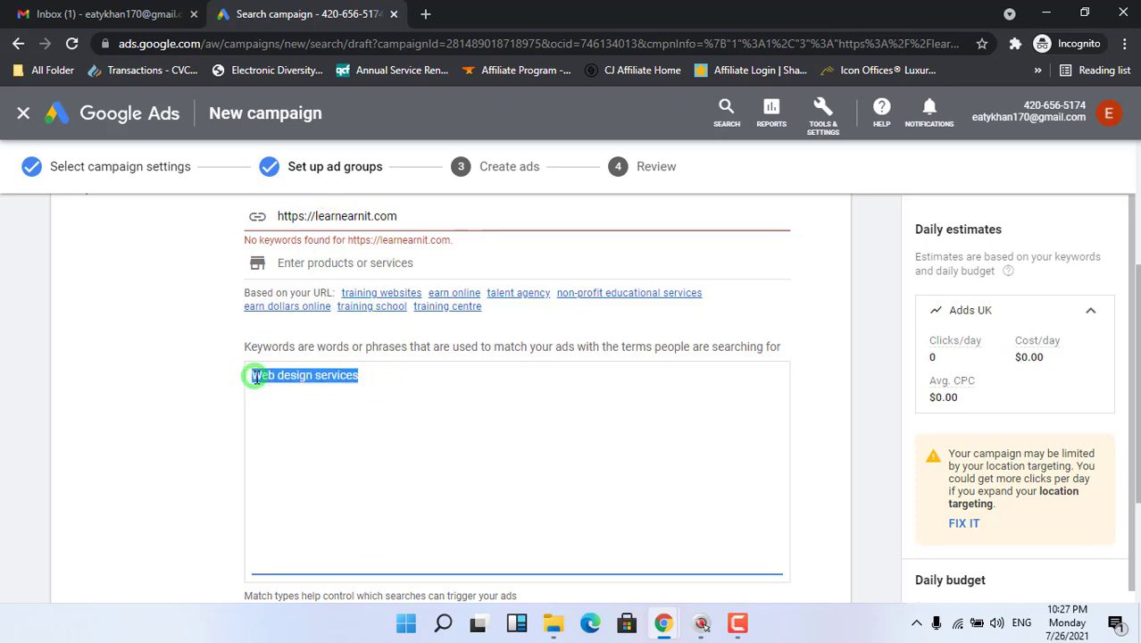
pyautogui.hotkey('ctrl', 'c')
pyautogui.click(384, 380)
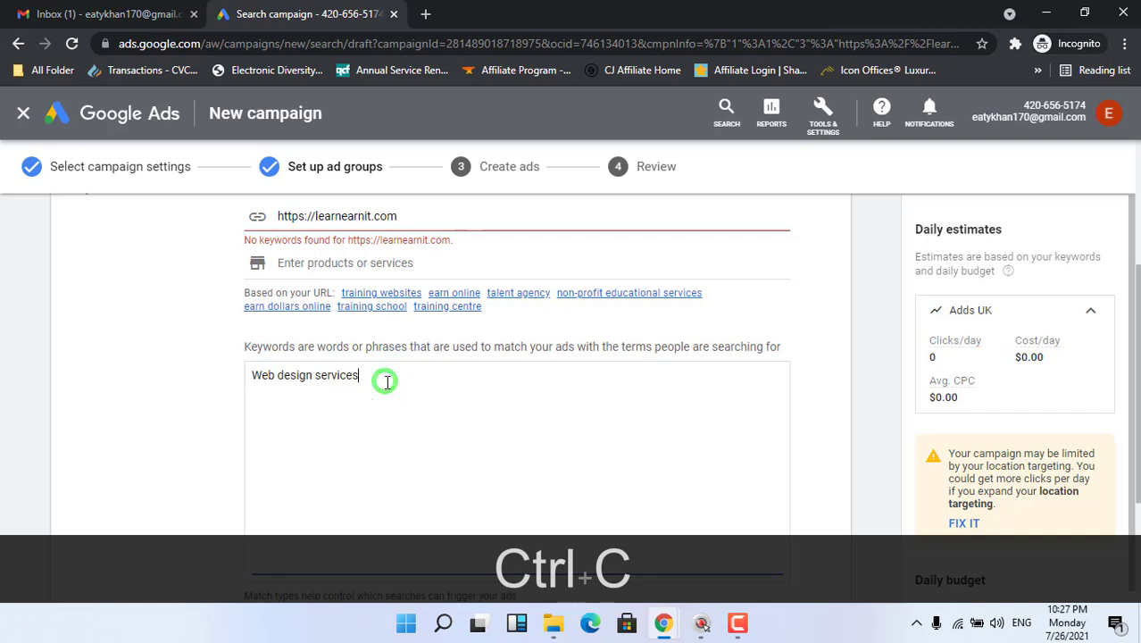
pyautogui.press('Return')
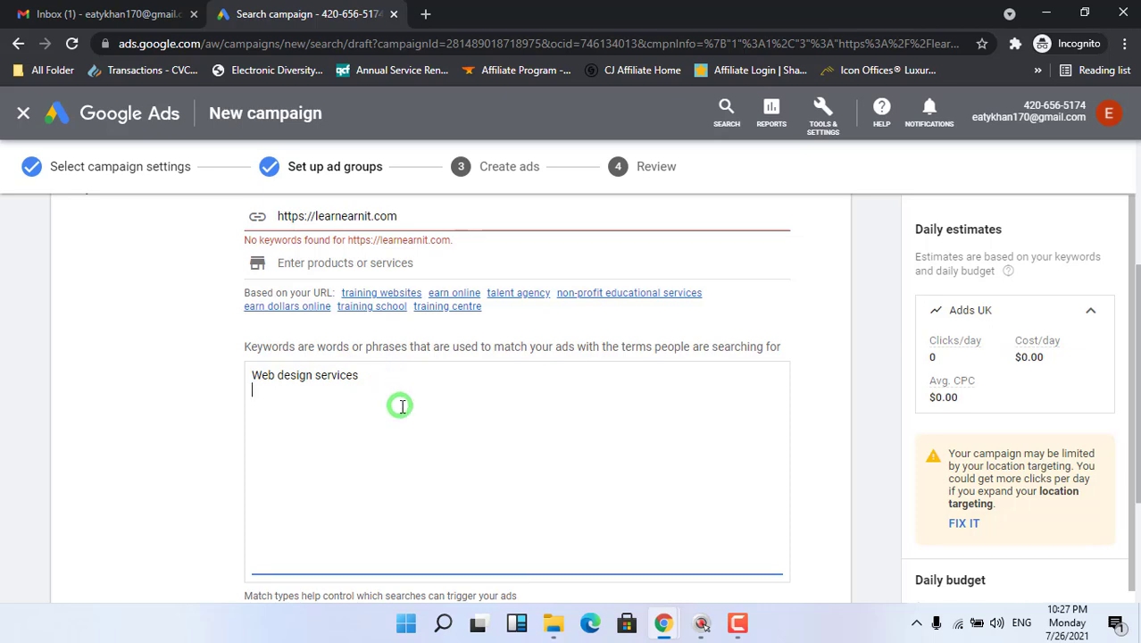
pyautogui.write('"')
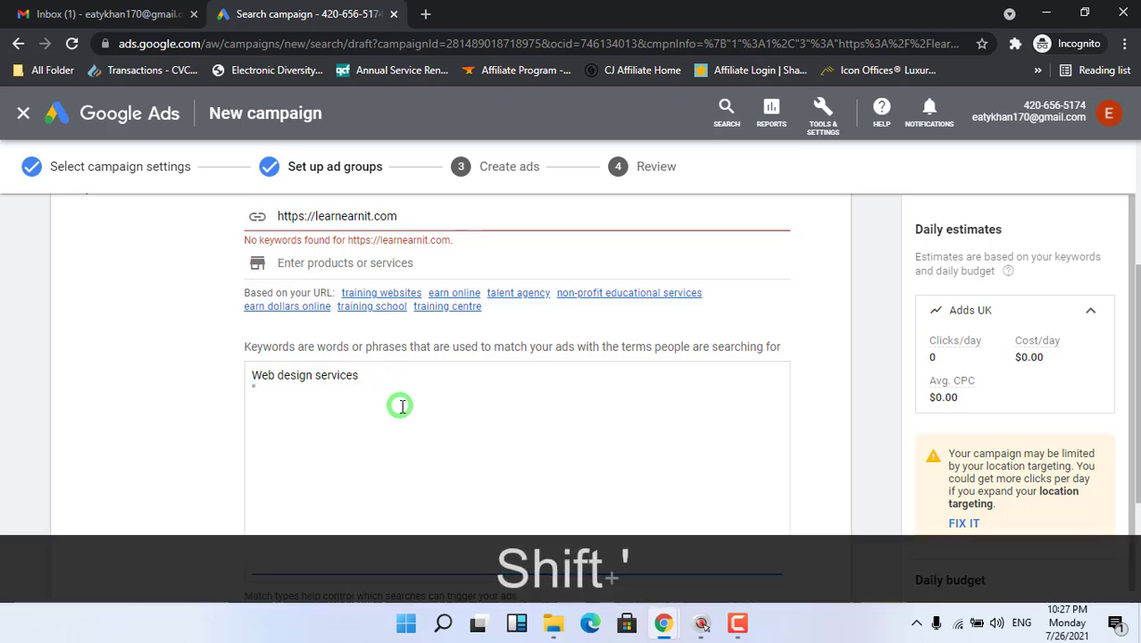
pyautogui.hotkey('ctrl', 'v')
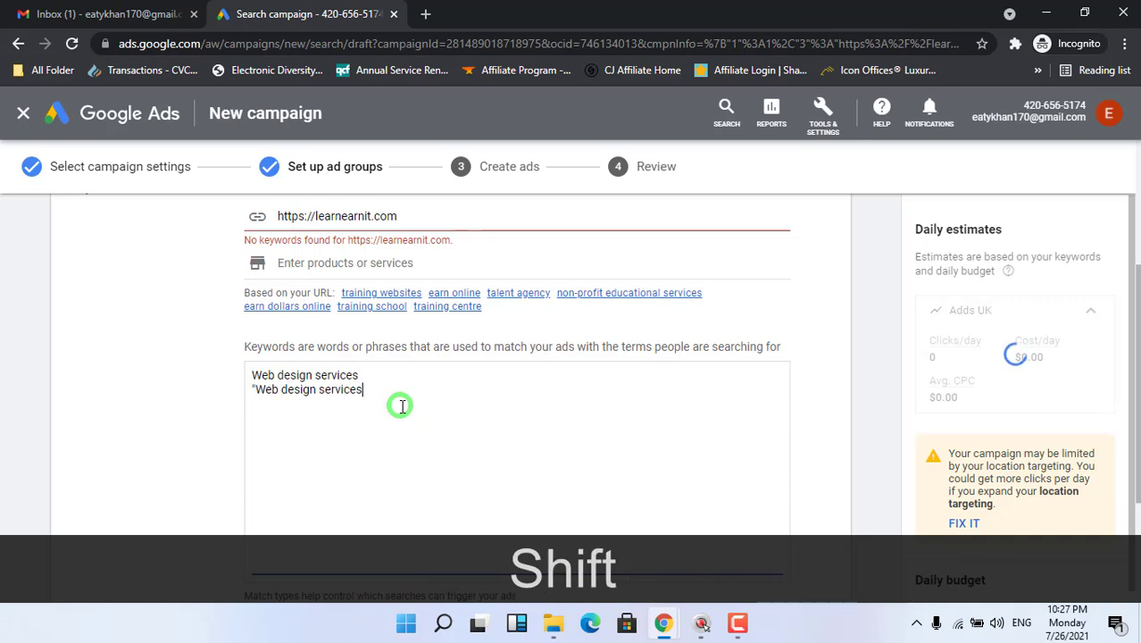
pyautogui.write('"')
pyautogui.click(251, 386)
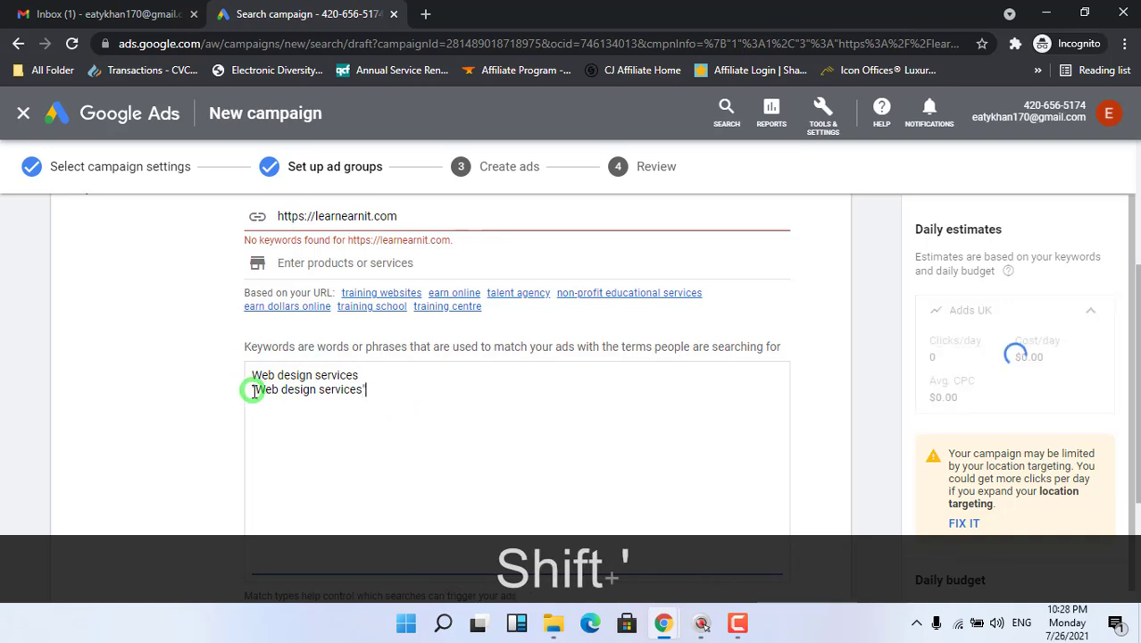
pyautogui.write('"')
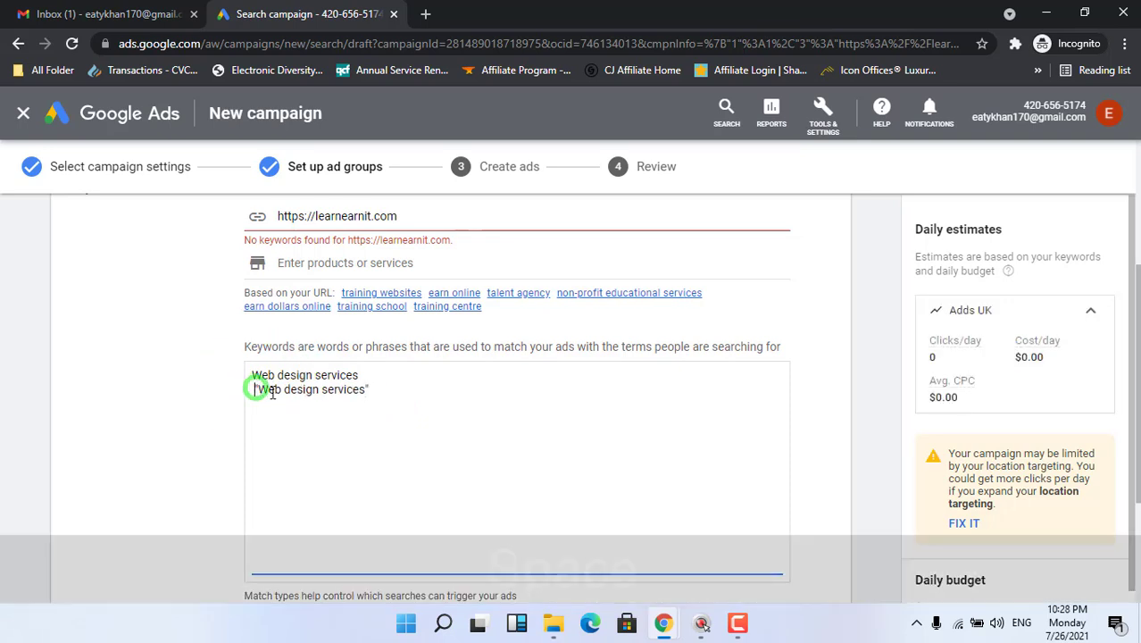
# Add the exact match keyword [Web design services] in square brackets on the line below the quoted keyword.
pyautogui.click(384, 391)
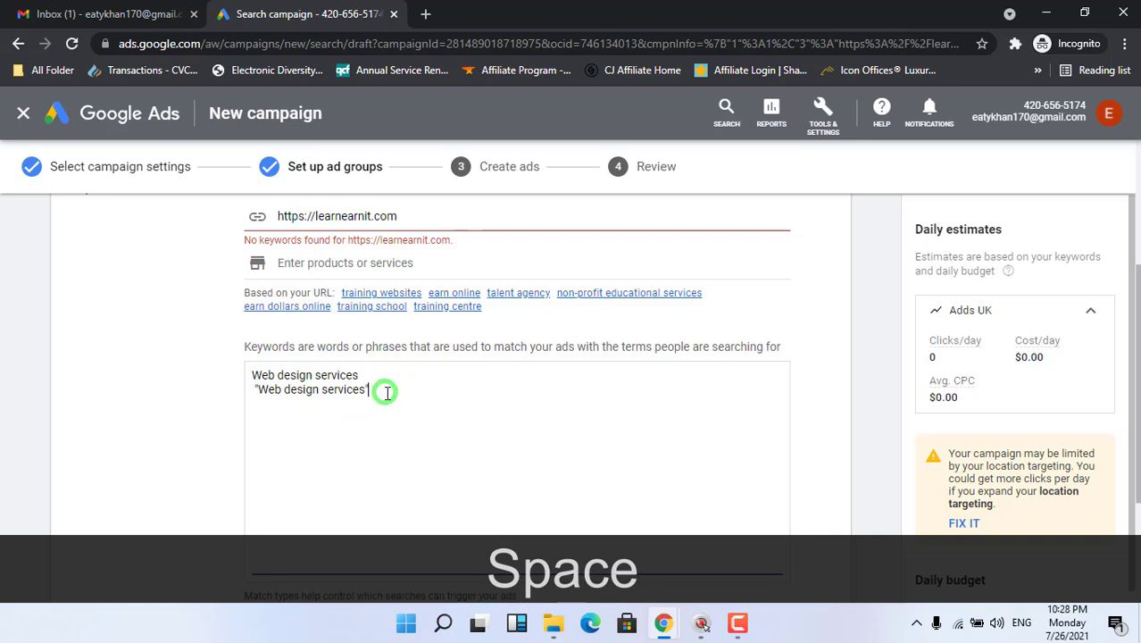
pyautogui.press('Return')
pyautogui.write('[')
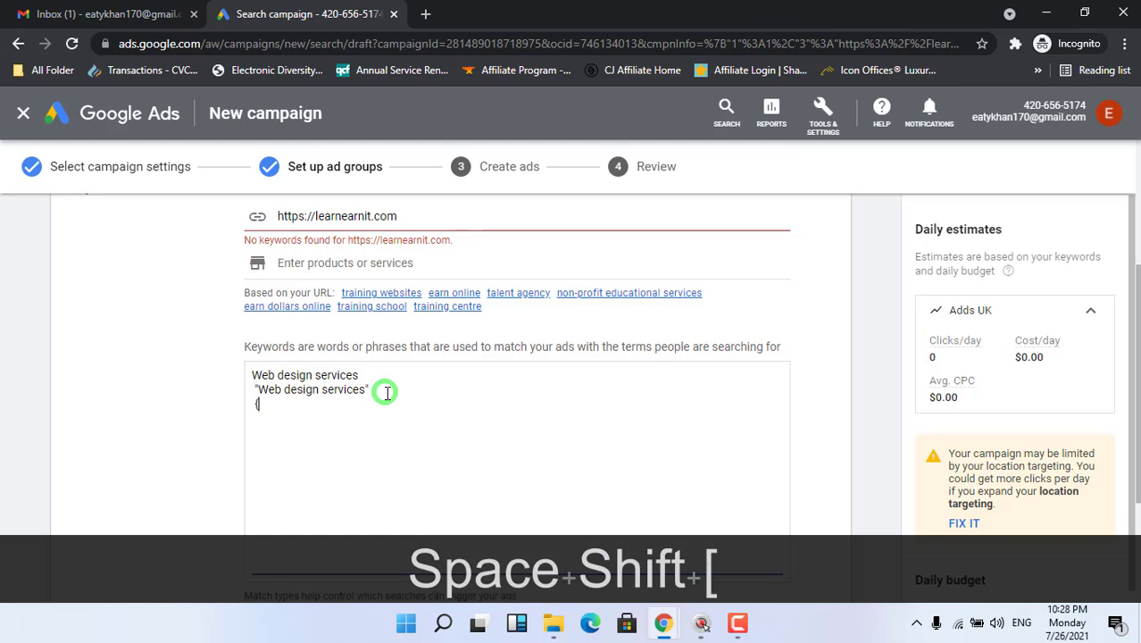
pyautogui.press('BackSpace')
pyautogui.write('[')
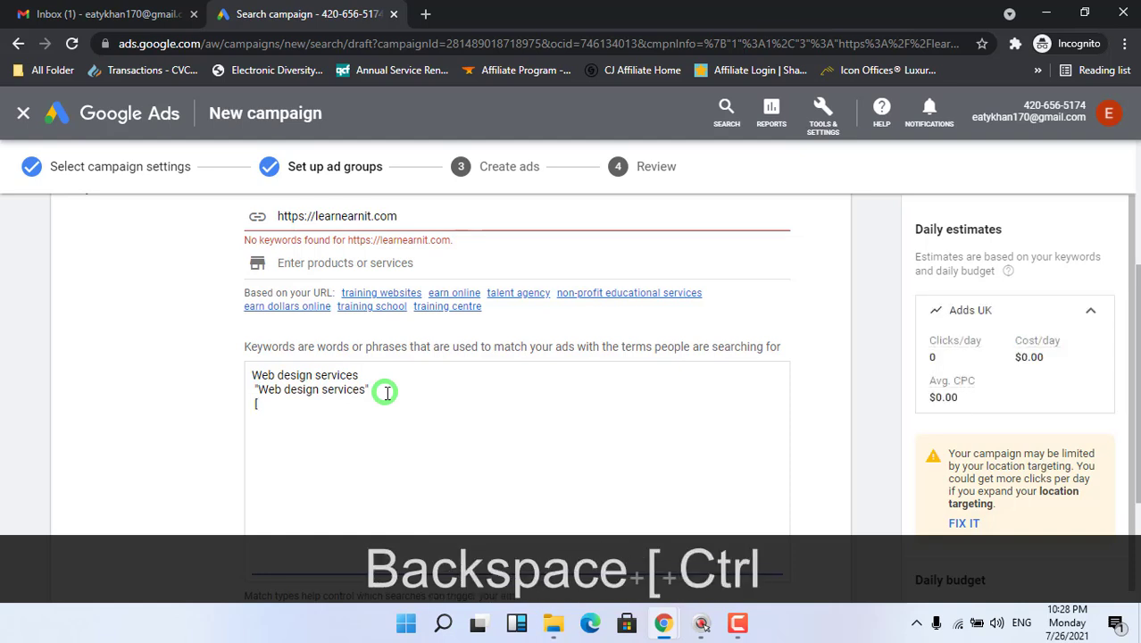
pyautogui.hotkey('ctrl', 'v')
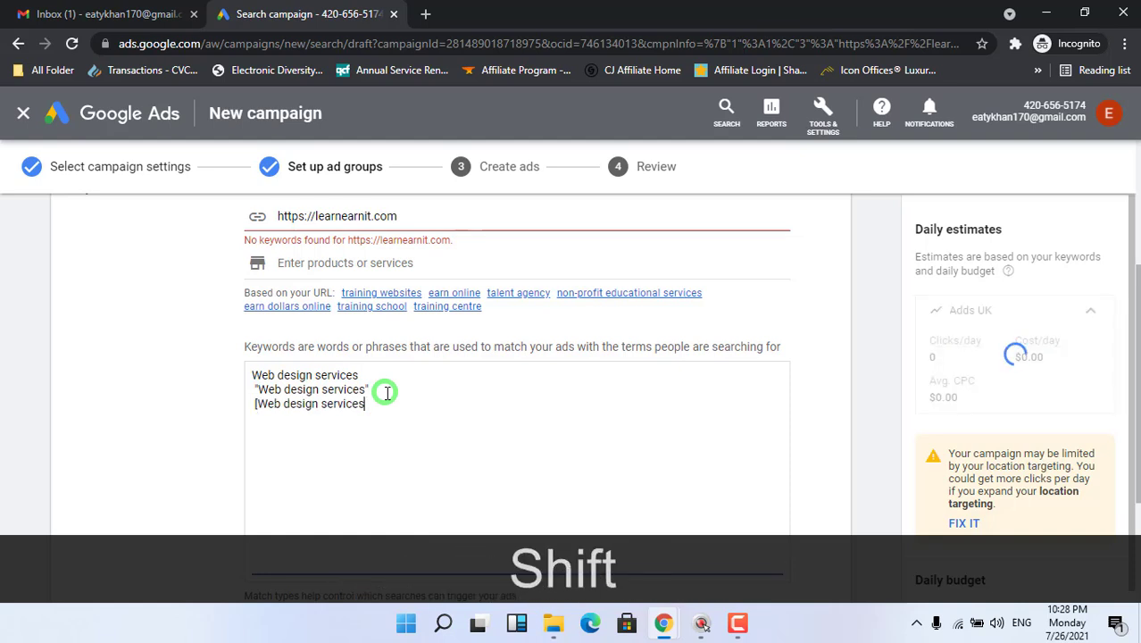
pyautogui.write(']')
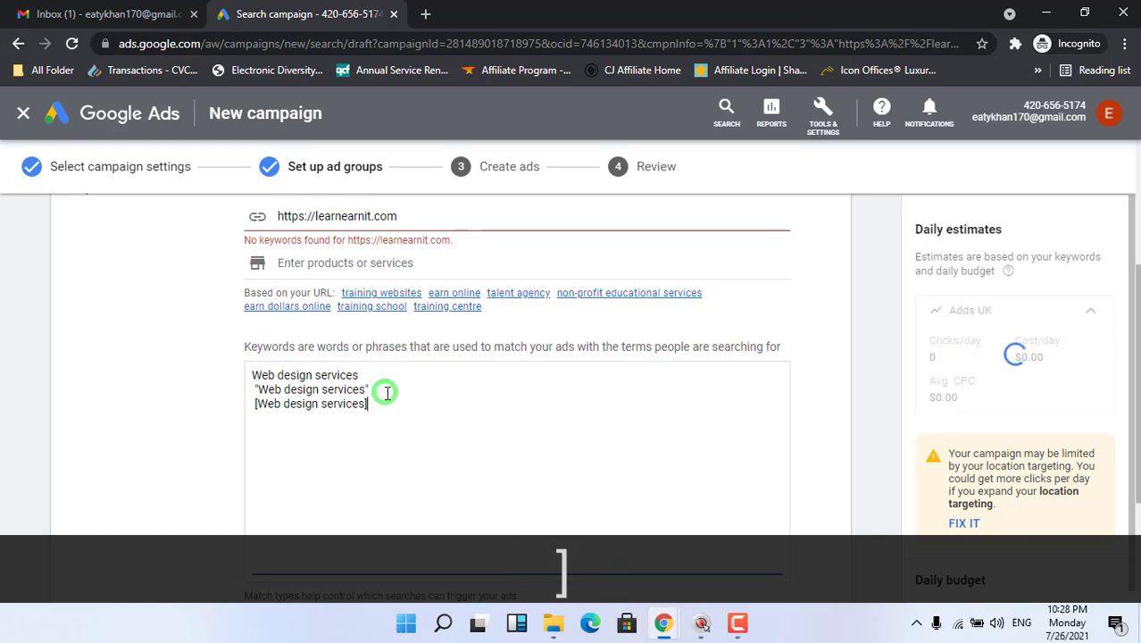
# Add the entries -amazon and -walton on separate lines below the exact match keyword.
pyautogui.press('Return')
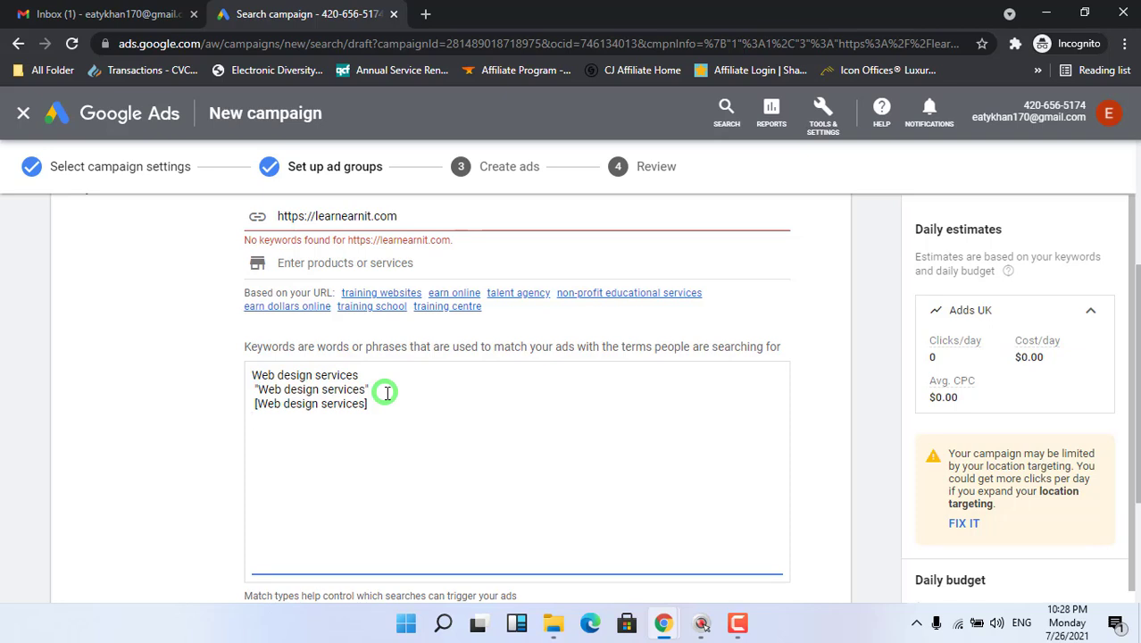
pyautogui.write('-')
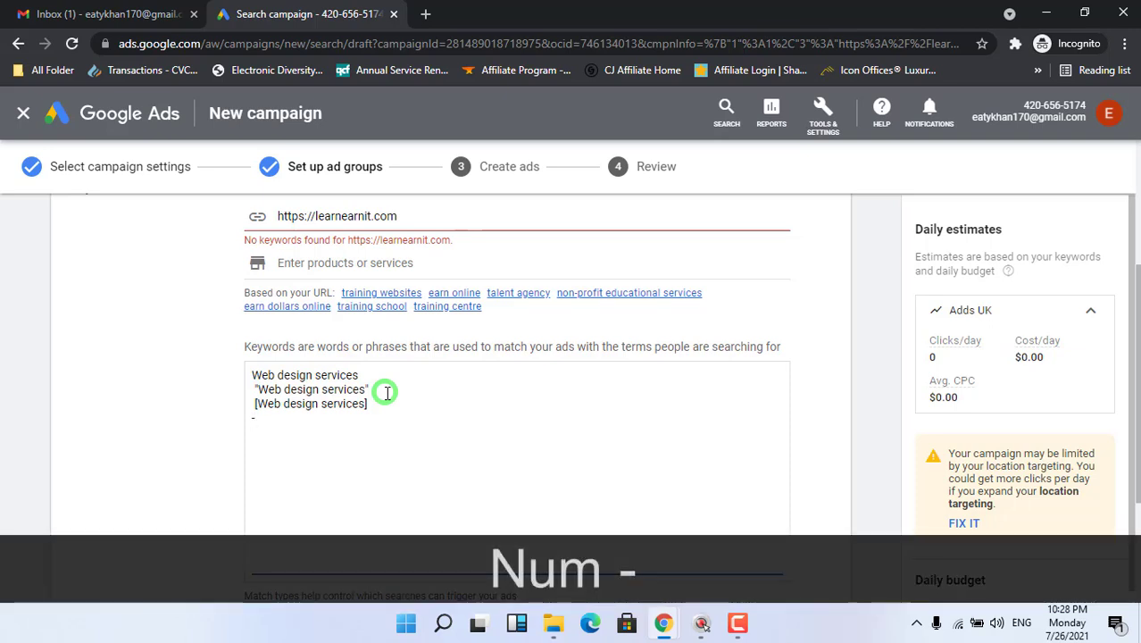
pyautogui.write('amazon')
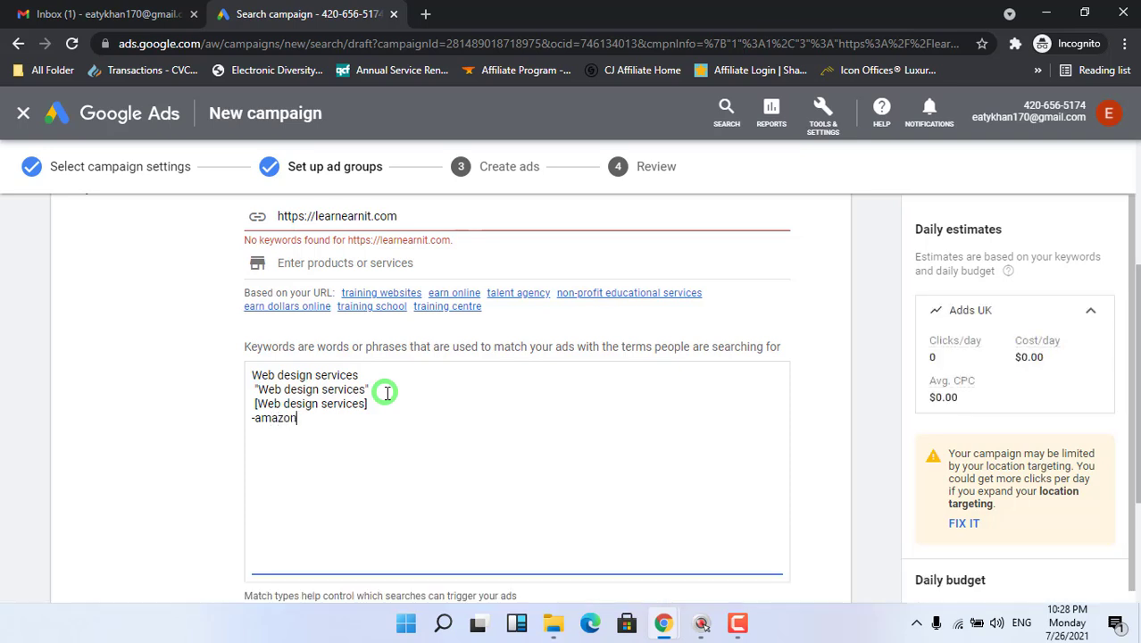
pyautogui.press('Return')
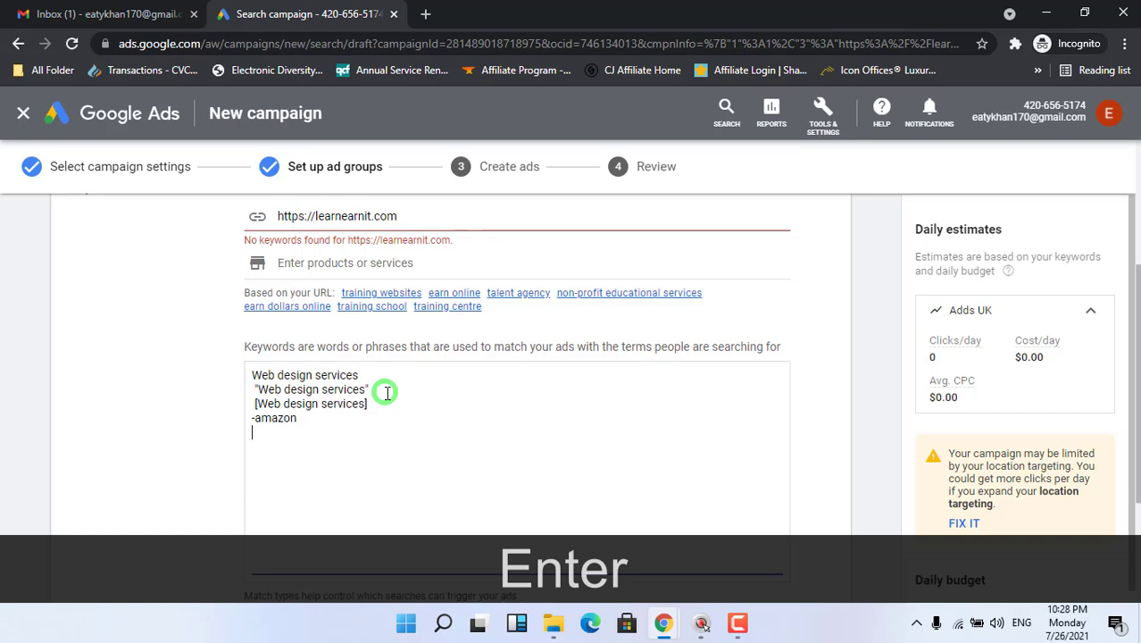
pyautogui.write('-')
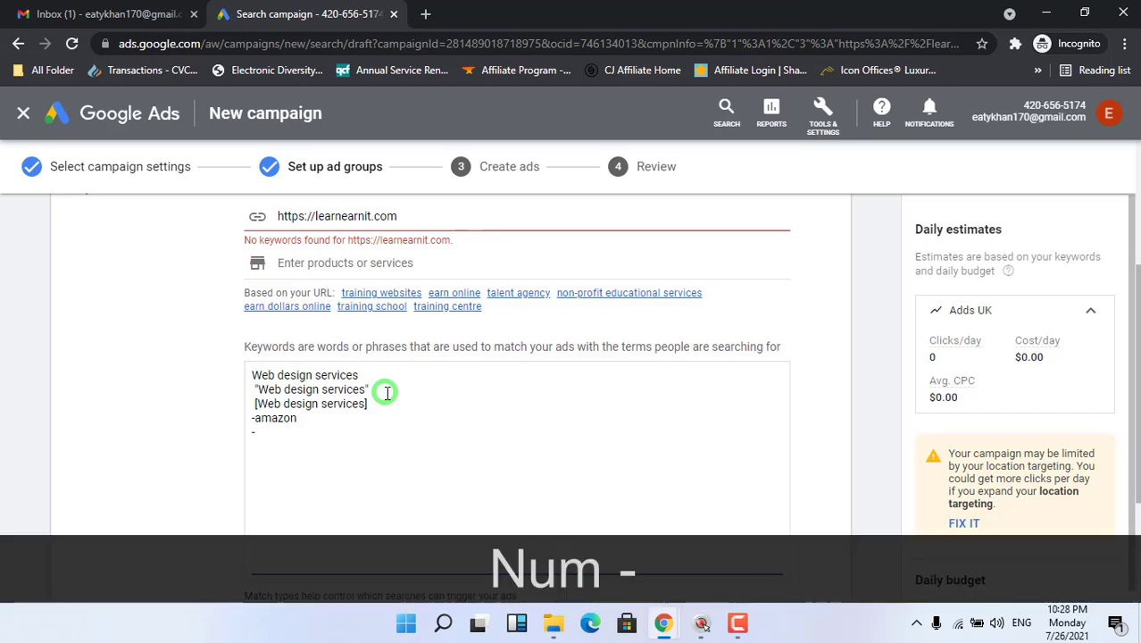
pyautogui.write('walton')
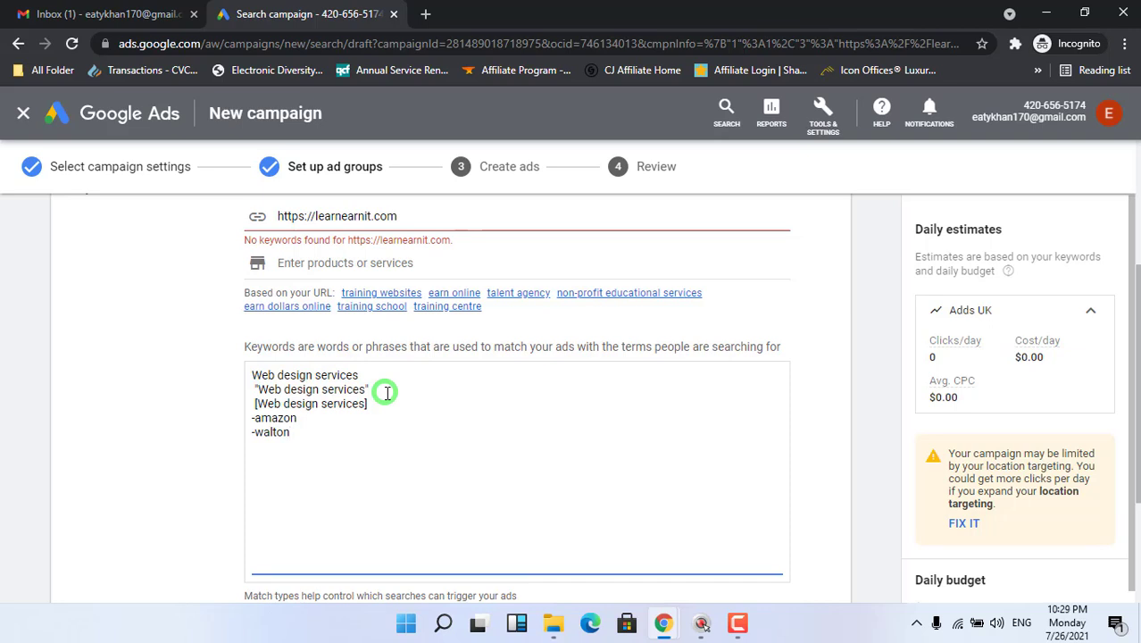
# Add the modified broad match keyword +Devlopment +services on a new line at the end of the keyword list.
pyautogui.press('Return')
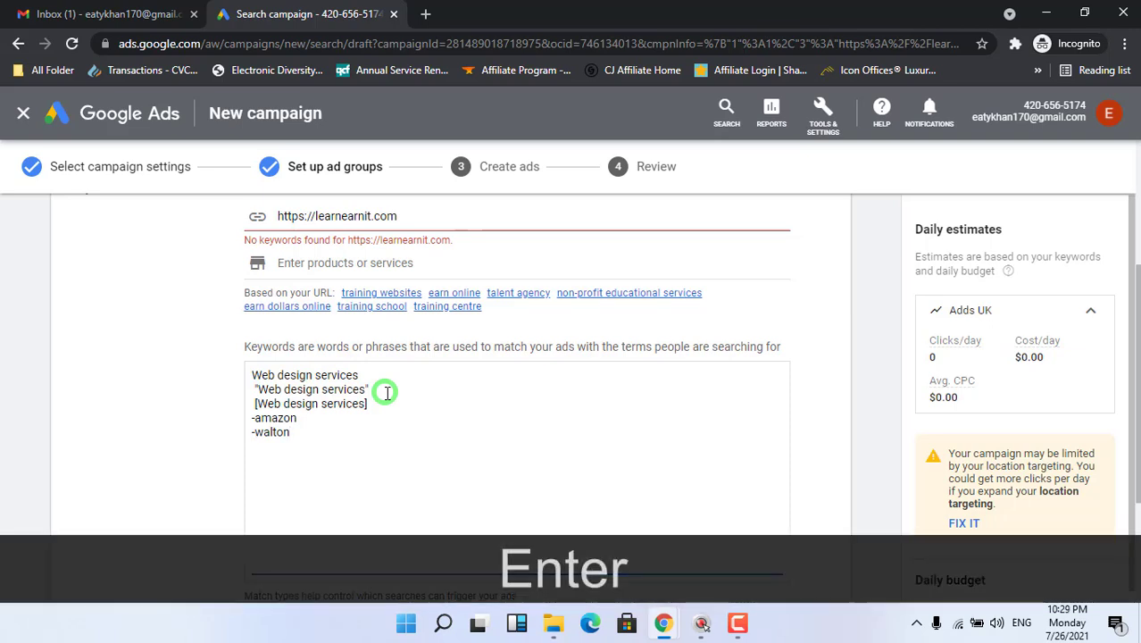
pyautogui.write('+')
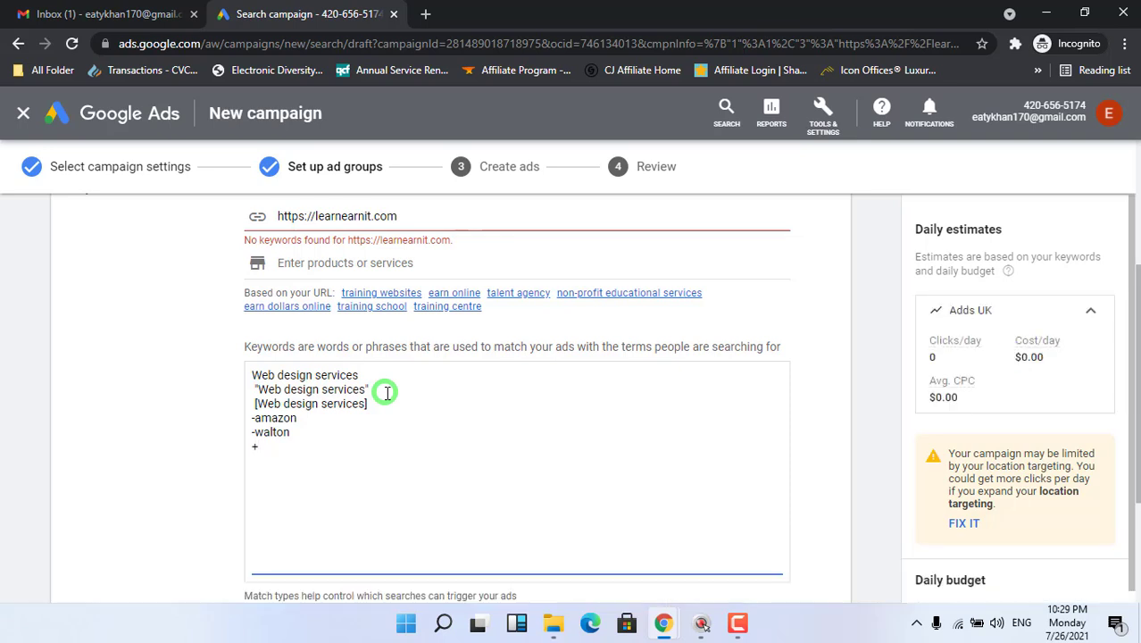
pyautogui.write('De')
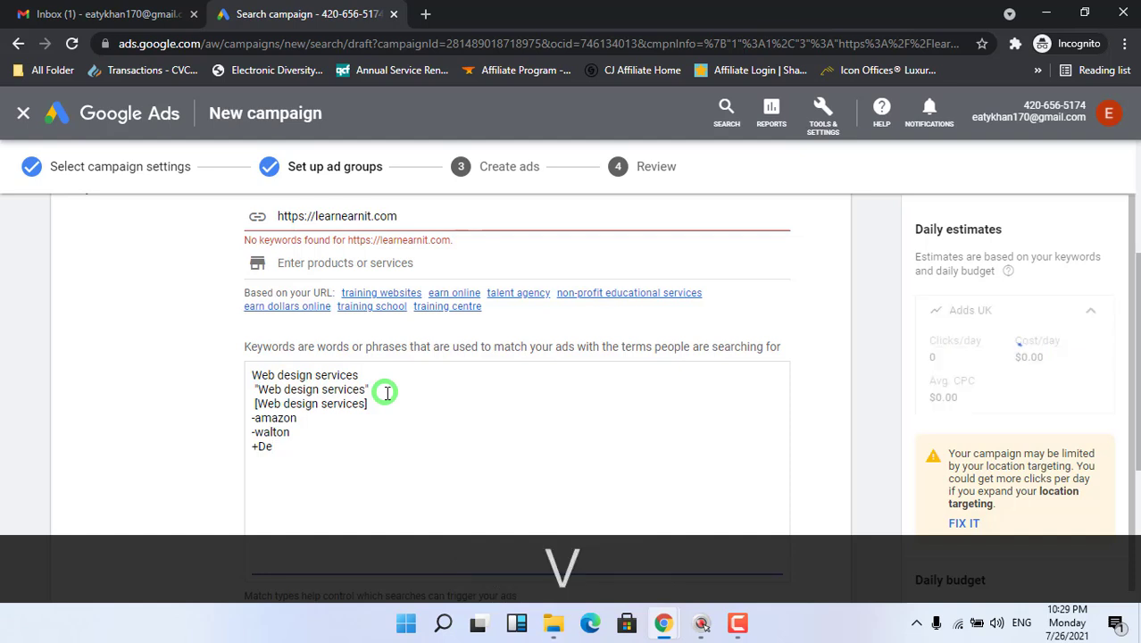
pyautogui.write('vlopm')
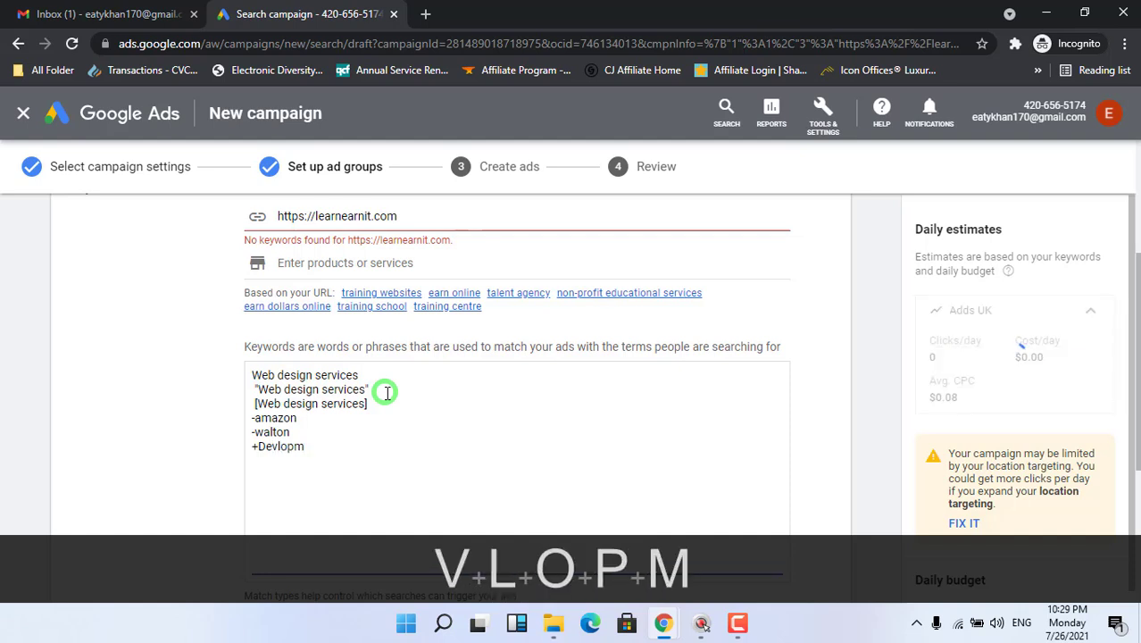
pyautogui.write('ent')
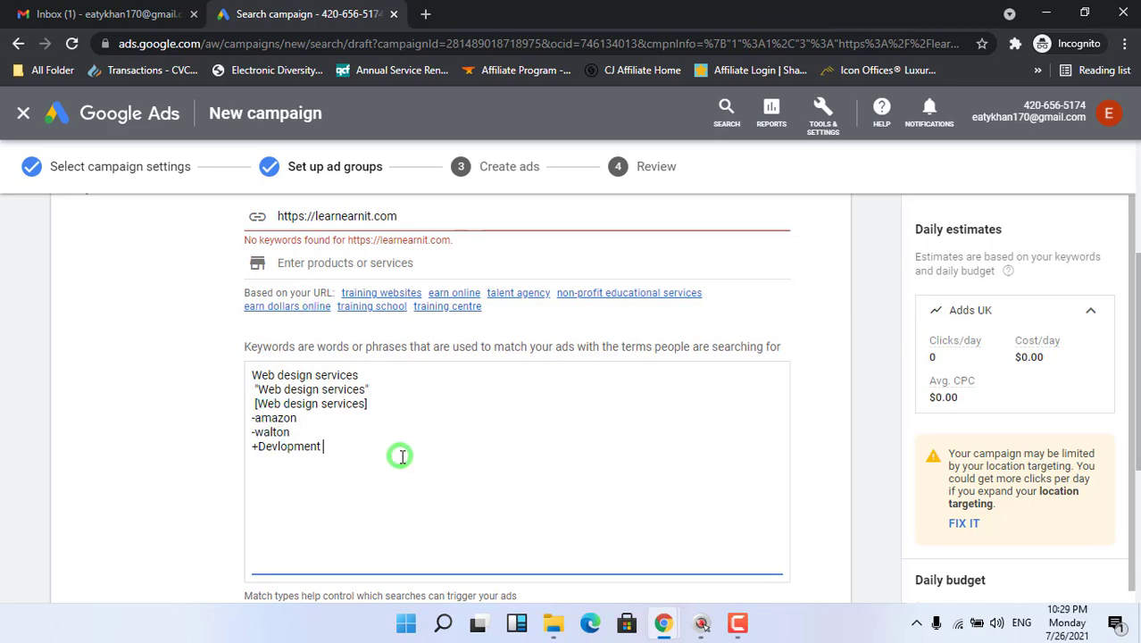
pyautogui.write('+')
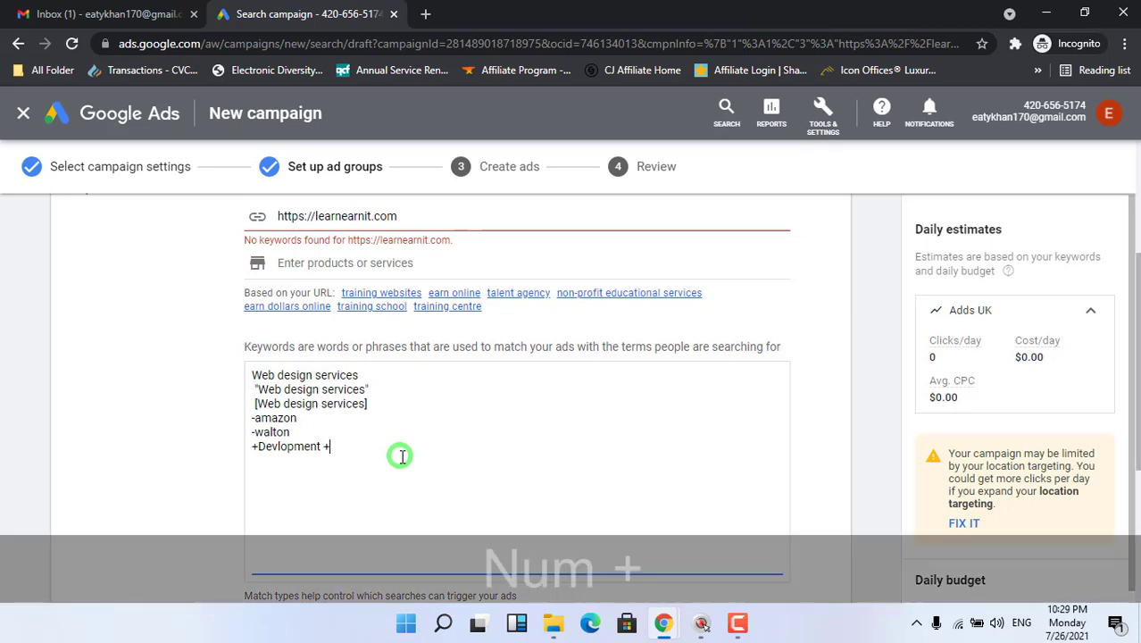
pyautogui.write('s')
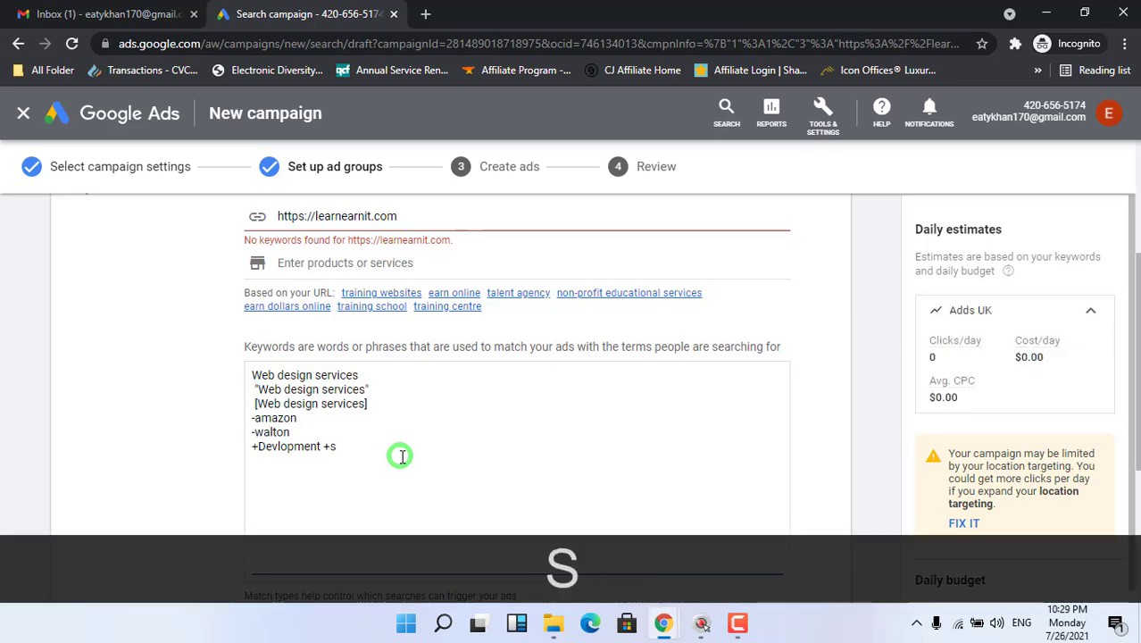
pyautogui.write('ervices')
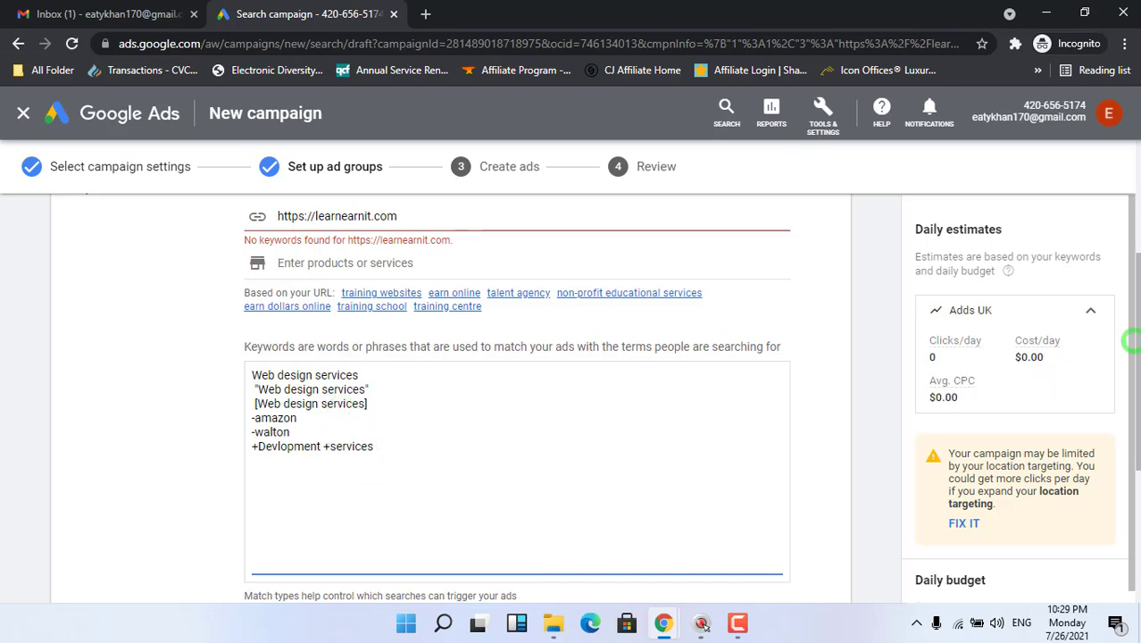
# Return to the campaign settings through the location targeting fix and rename the campaign to Fast ads-uK.
pyautogui.scroll(-1, 1134, 404)
pyautogui.moveTo(1133, 404); pyautogui.dragTo(1134, 477)
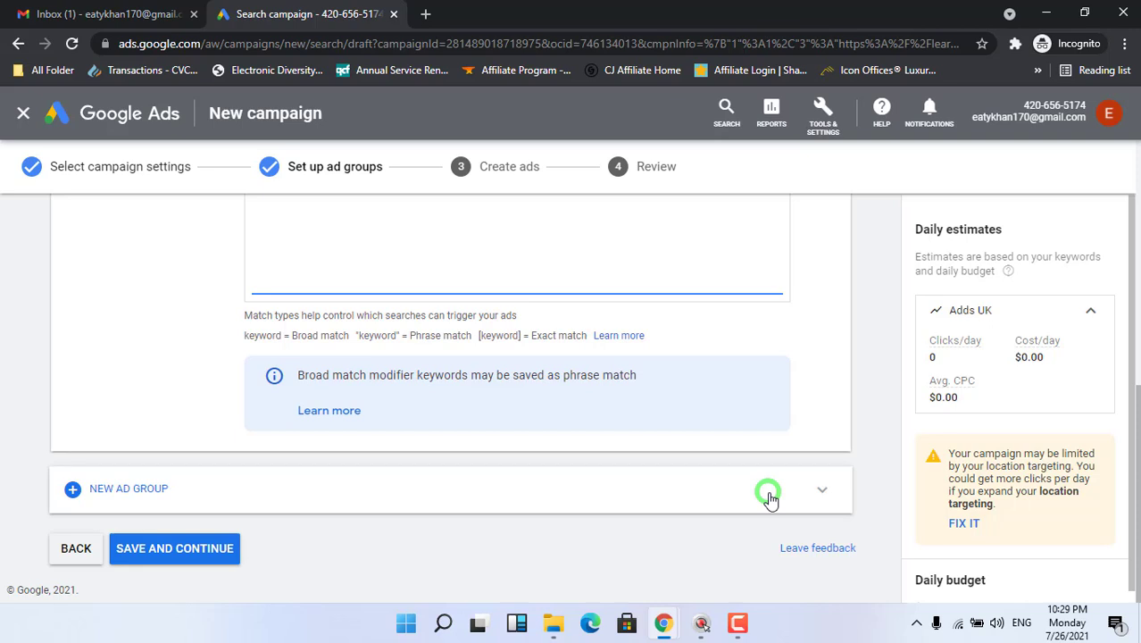
pyautogui.click(964, 524)
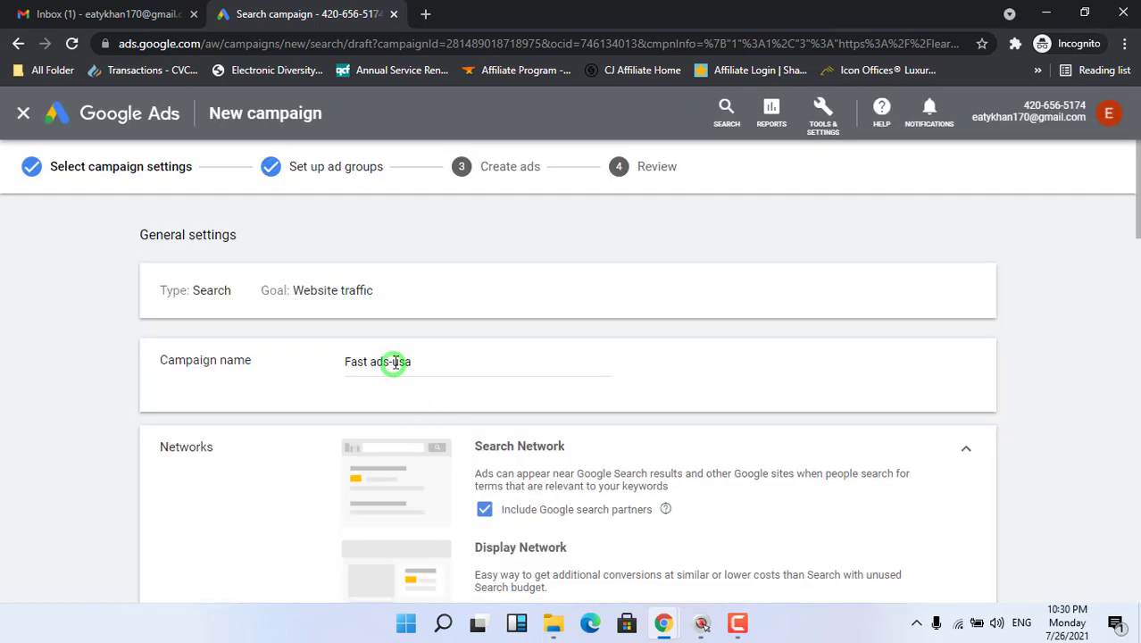
pyautogui.doubleClick(403, 361)
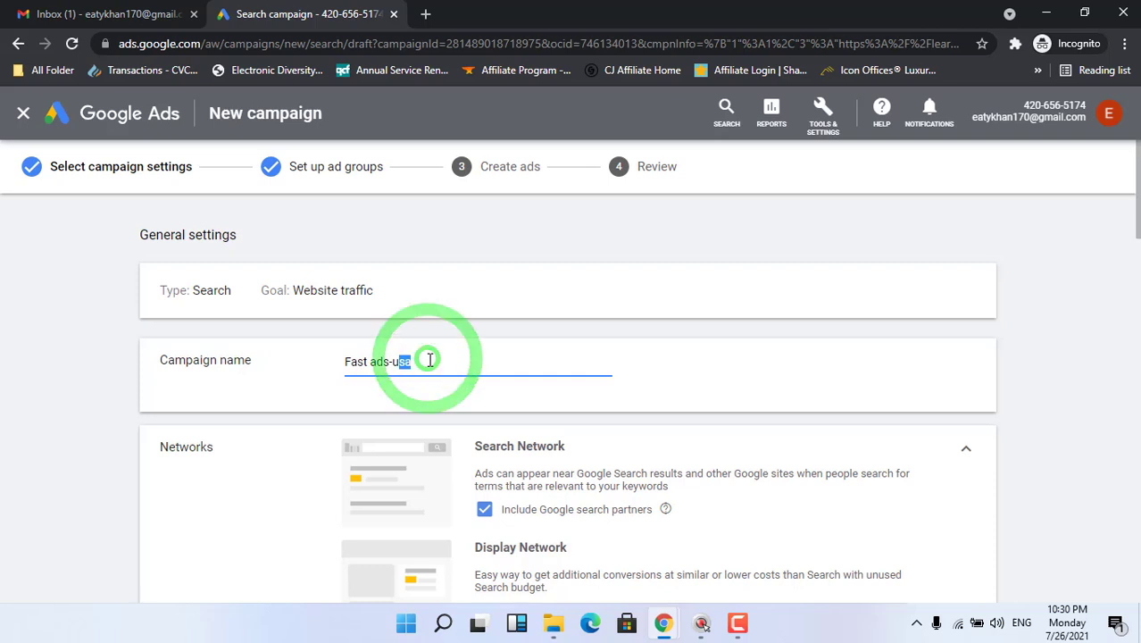
pyautogui.write('uK')
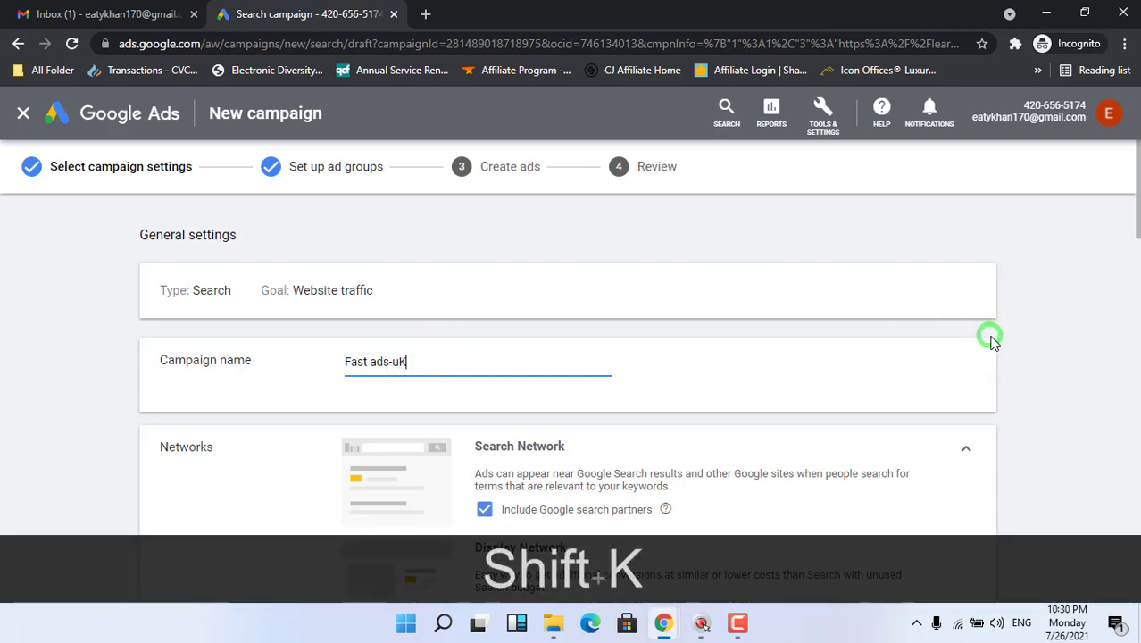
# Expand the location options to review the targeting, and save the campaign settings to continue to the ad groups.
pyautogui.moveTo(1129, 226); pyautogui.dragTo(1135, 346)
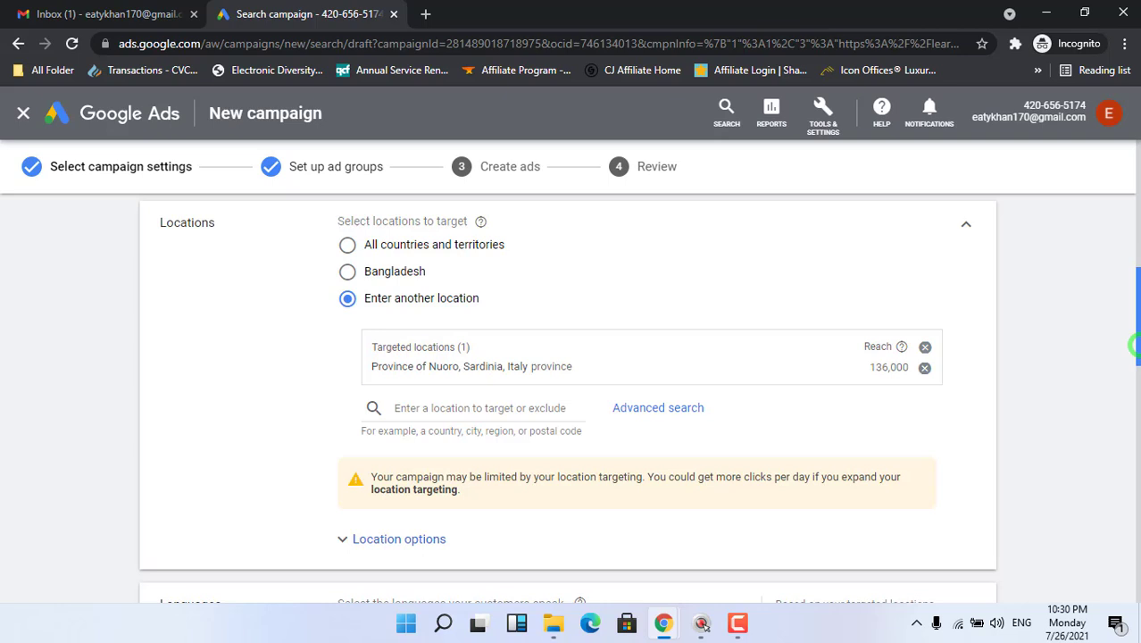
pyautogui.scroll(-1, 1134, 343)
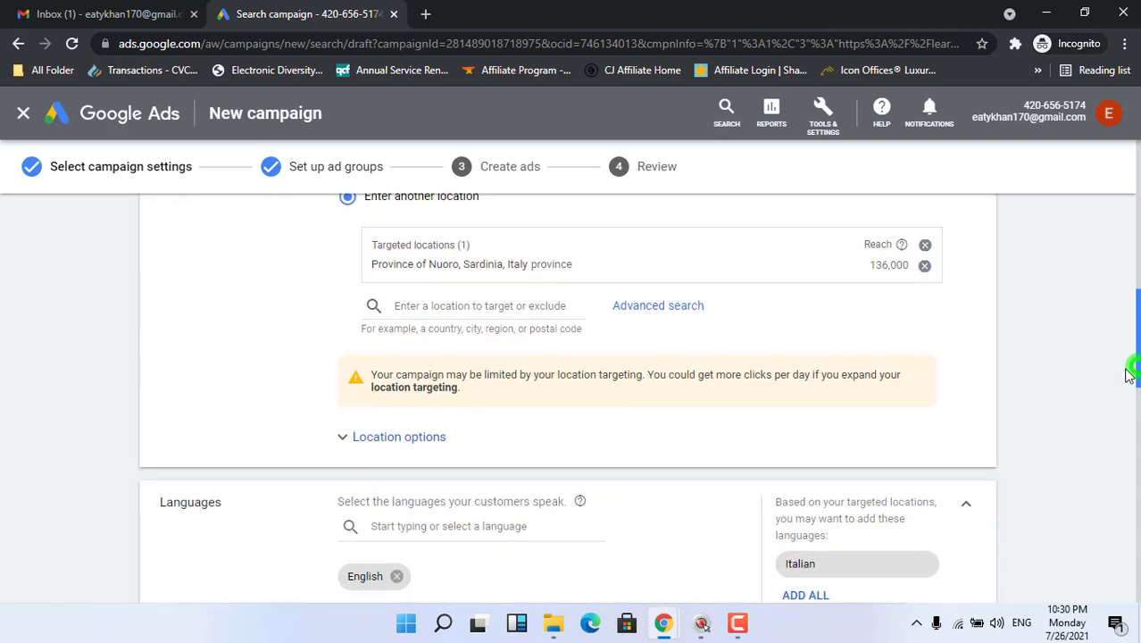
pyautogui.click(391, 451)
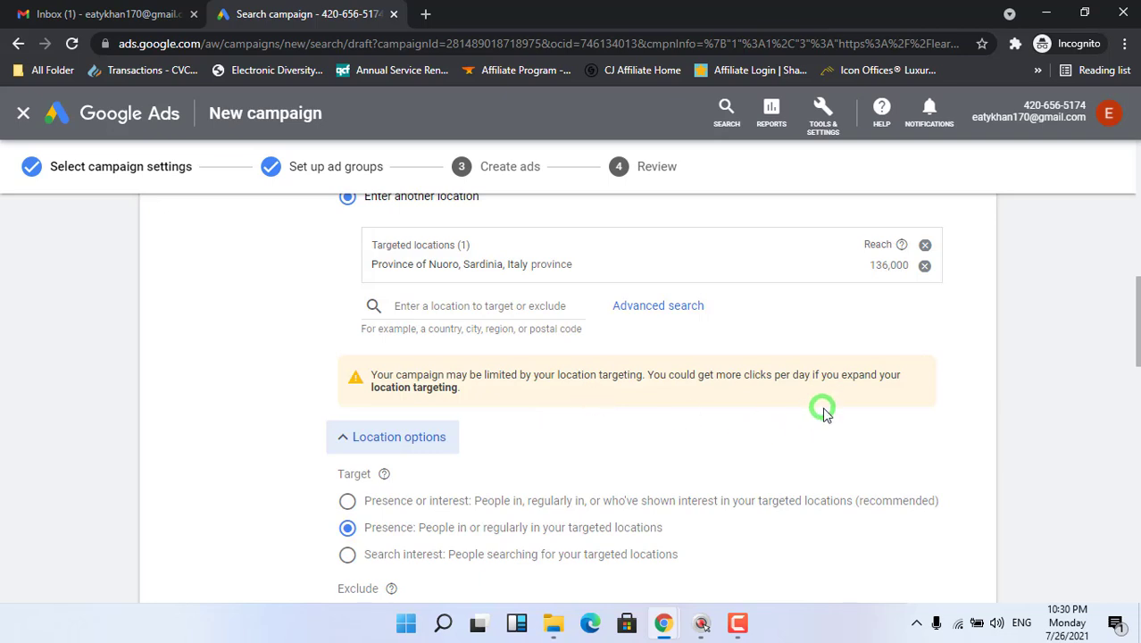
pyautogui.moveTo(1134, 341); pyautogui.dragTo(1134, 577)
pyautogui.click(228, 497)
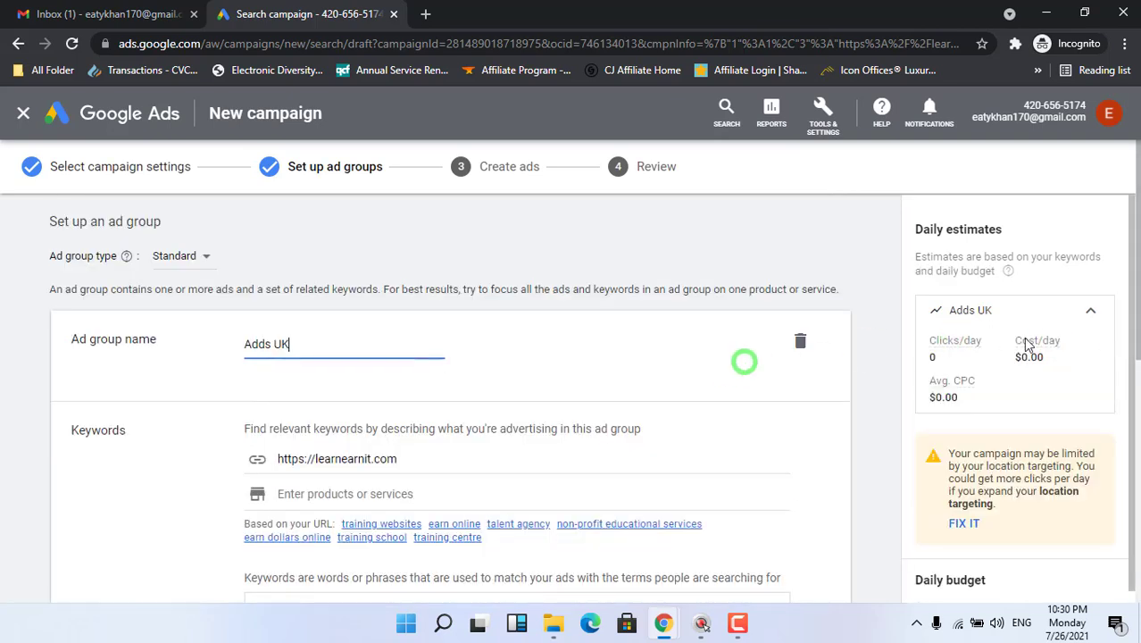
# Add a second ad group below Adds UK and delete it again.
pyautogui.moveTo(1136, 293); pyautogui.dragTo(1137, 514)
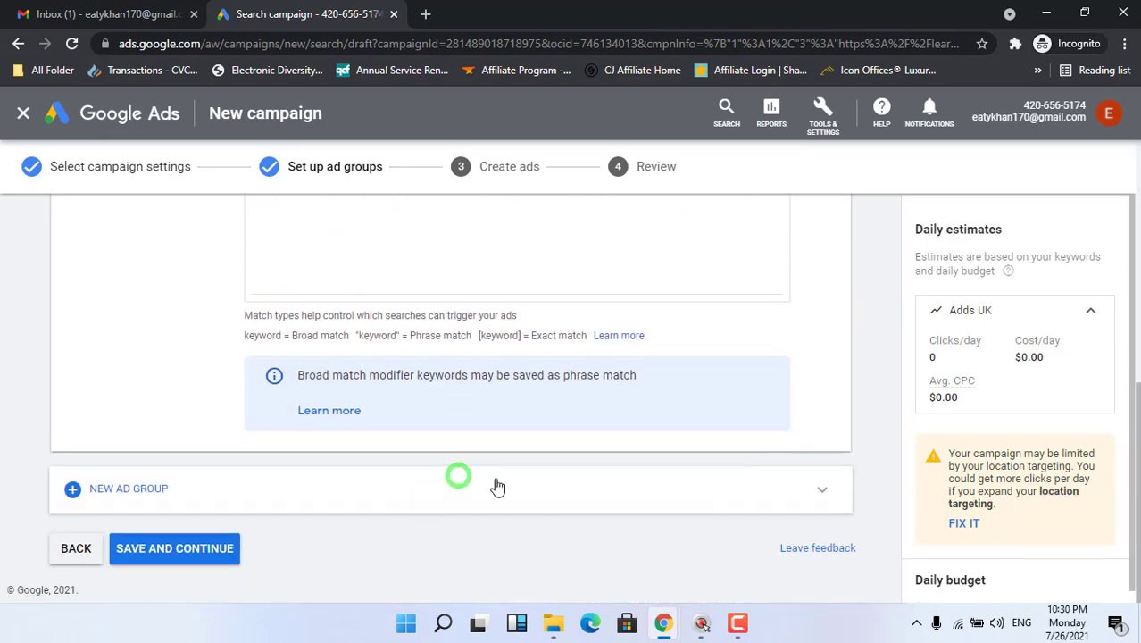
pyautogui.click(529, 496)
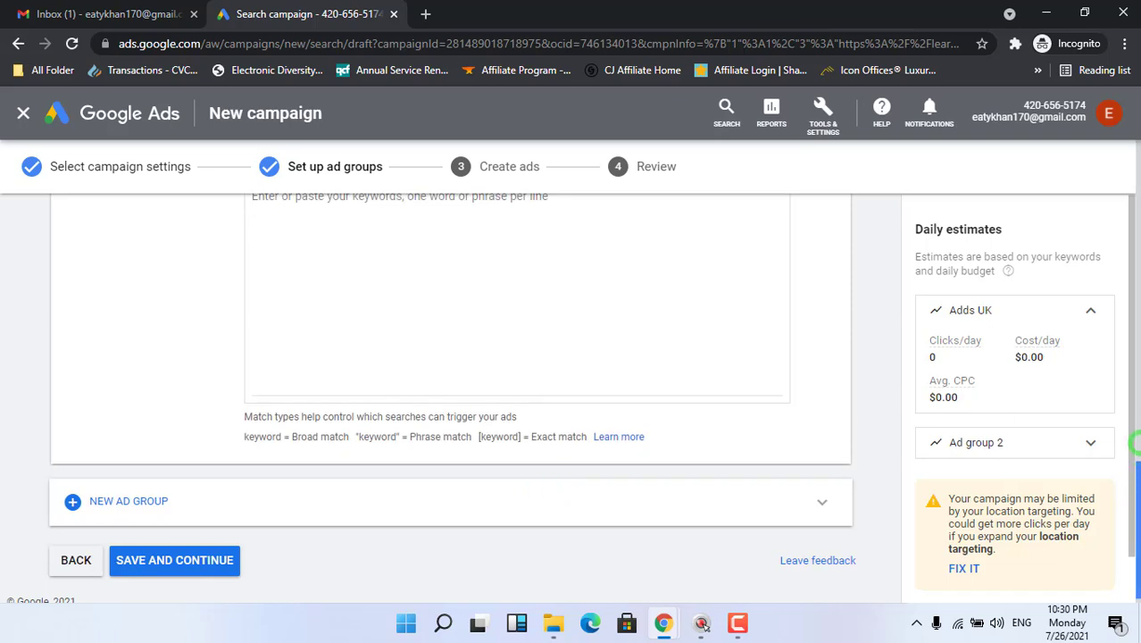
pyautogui.click(1134, 413)
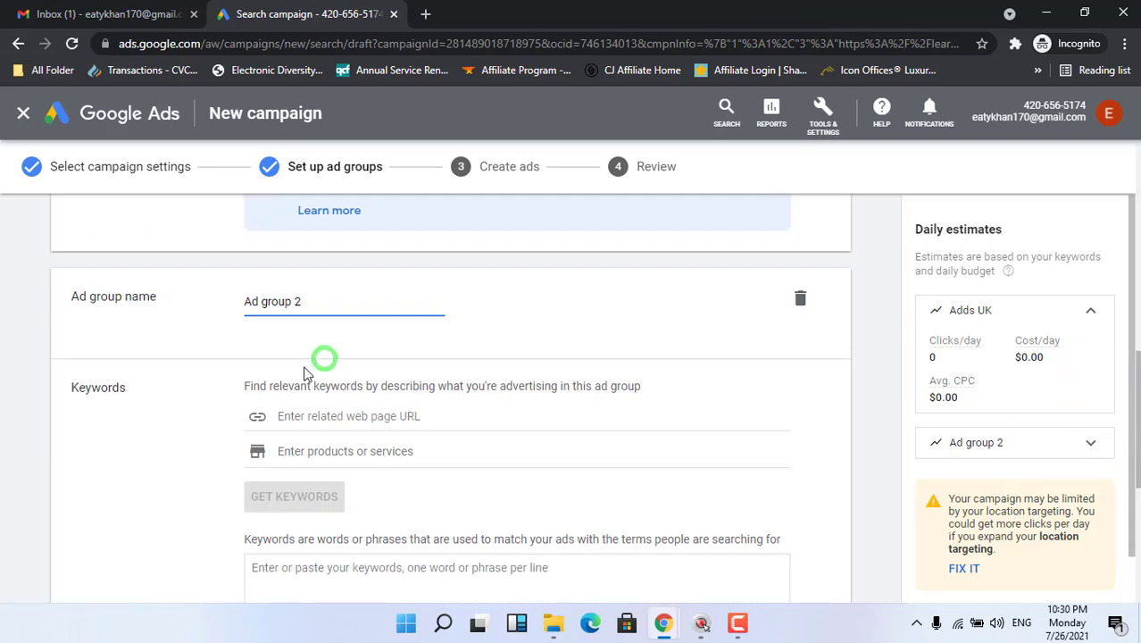
pyautogui.click(323, 415)
pyautogui.moveTo(313, 301); pyautogui.dragTo(254, 301)
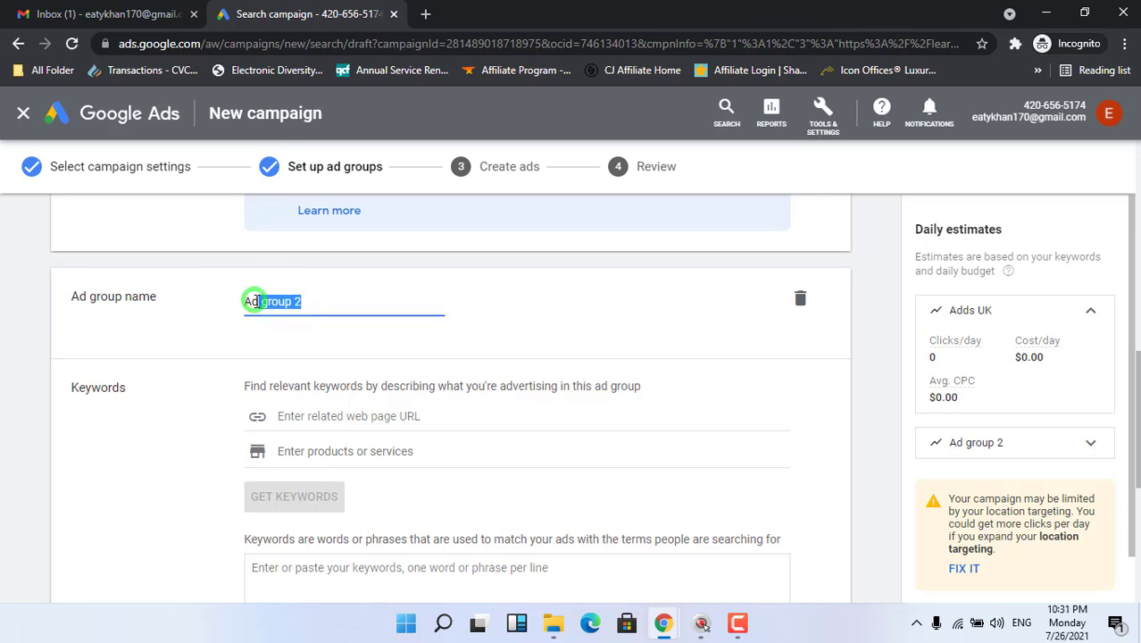
pyautogui.tripleClick(318, 303)
pyautogui.click(800, 298)
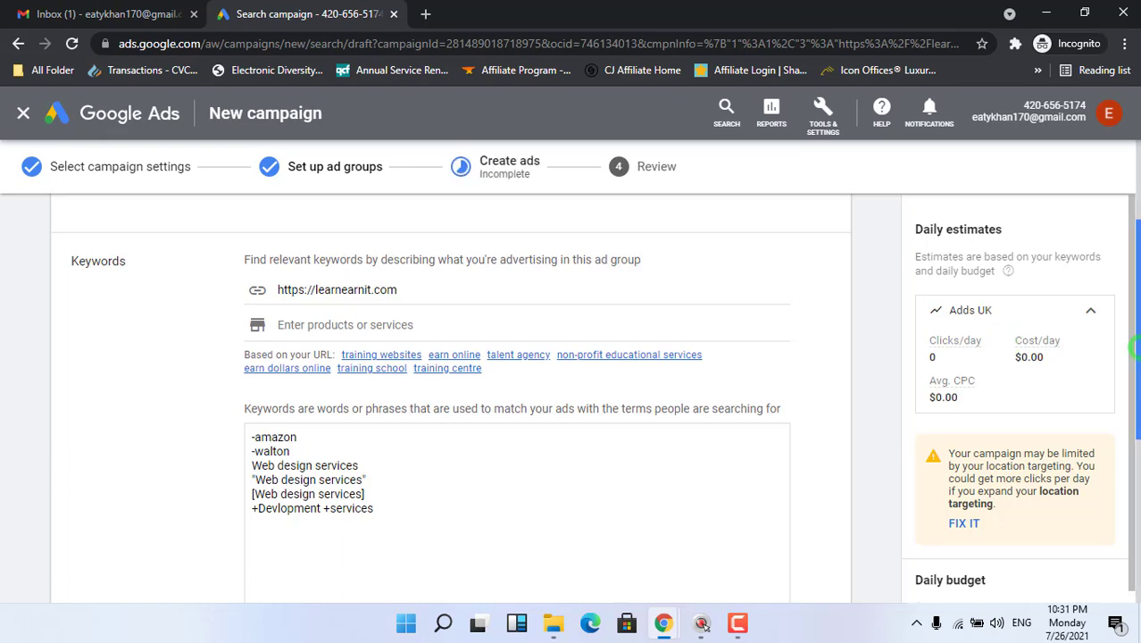
pyautogui.moveTo(1137, 357); pyautogui.dragTo(1134, 290)
pyautogui.moveTo(1133, 420); pyautogui.dragTo(1134, 500)
pyautogui.click(185, 482)
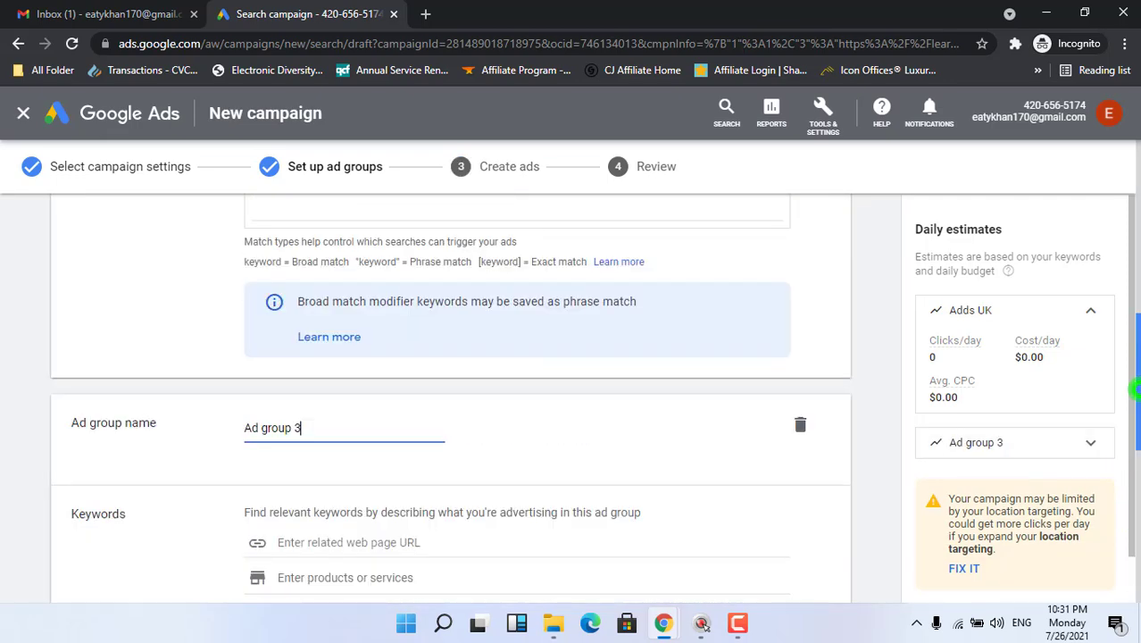
pyautogui.moveTo(1136, 407); pyautogui.dragTo(1135, 339)
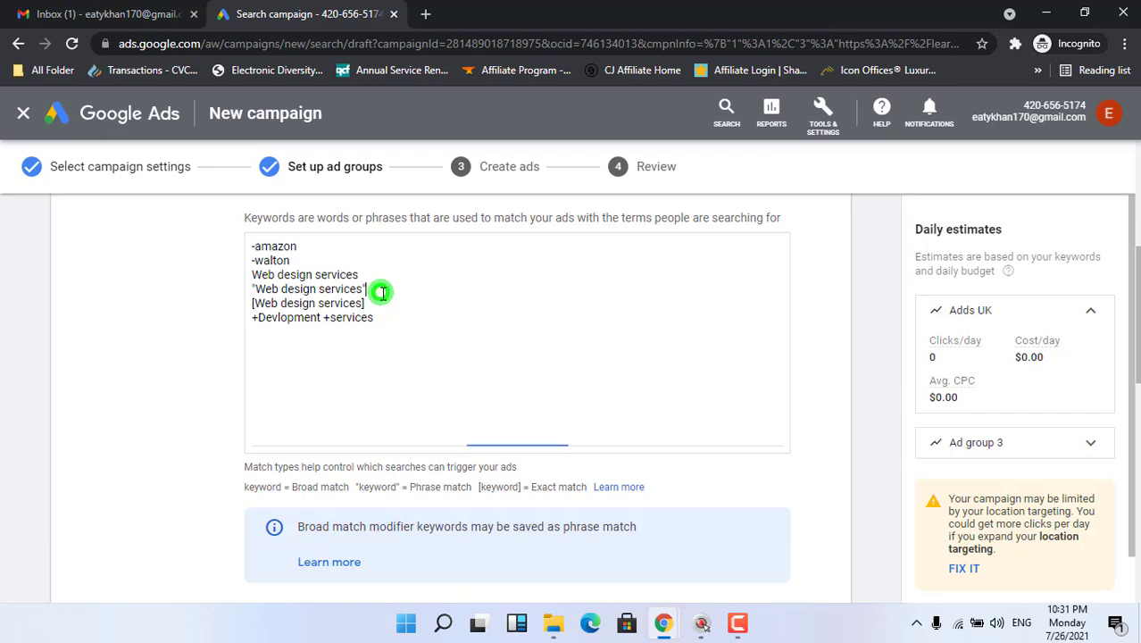
pyautogui.moveTo(1136, 403); pyautogui.dragTo(1135, 454)
pyautogui.click(348, 436)
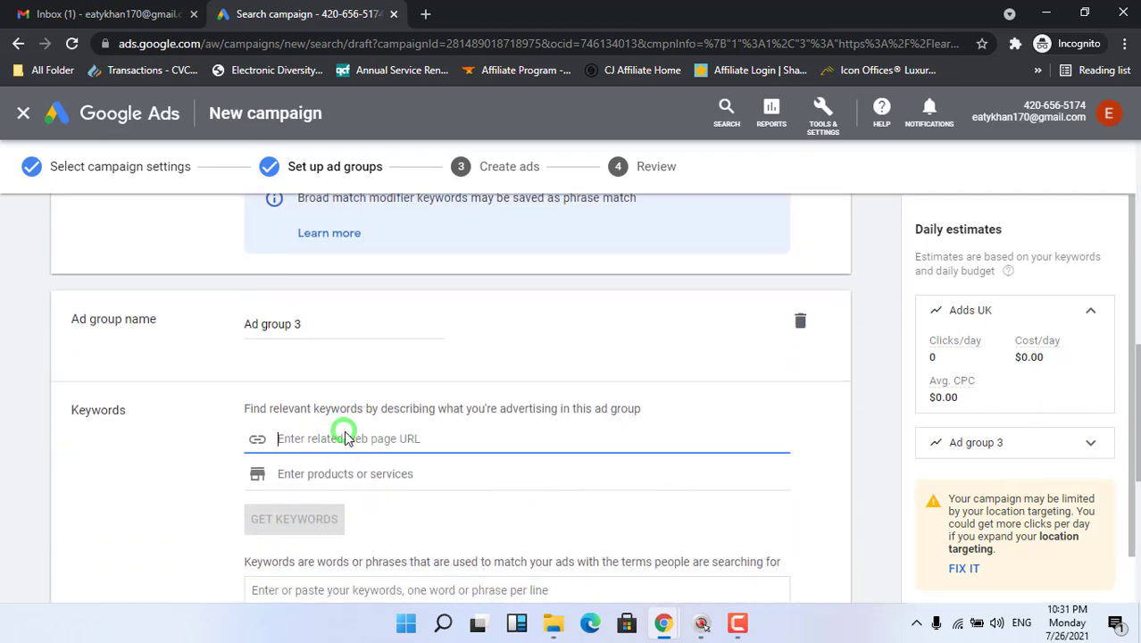
pyautogui.write('ht')
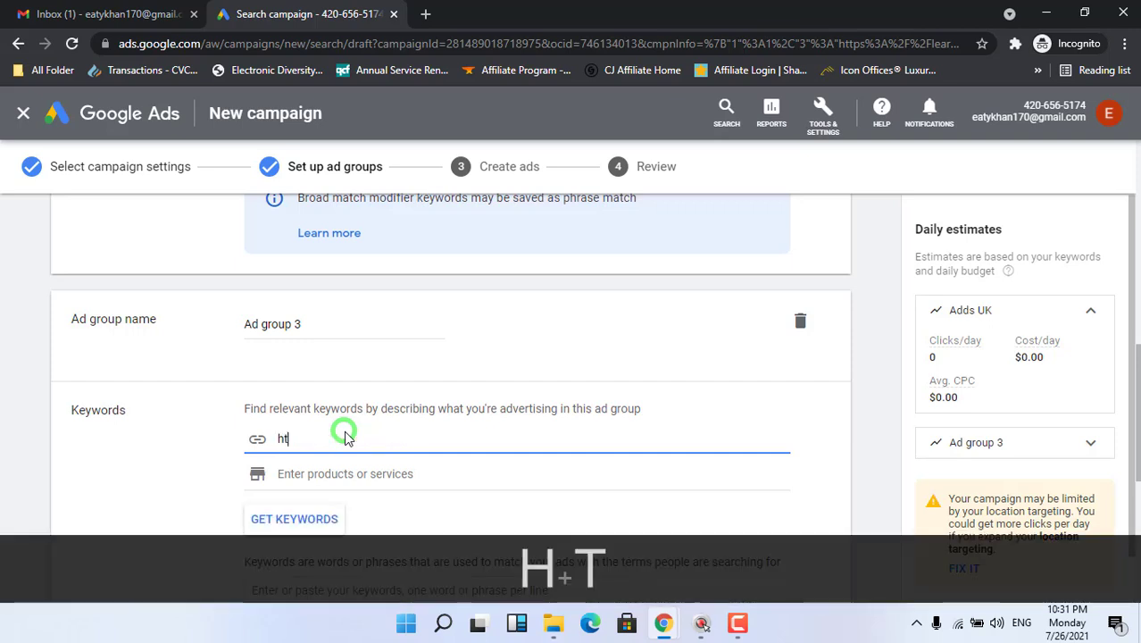
pyautogui.write('tps:')
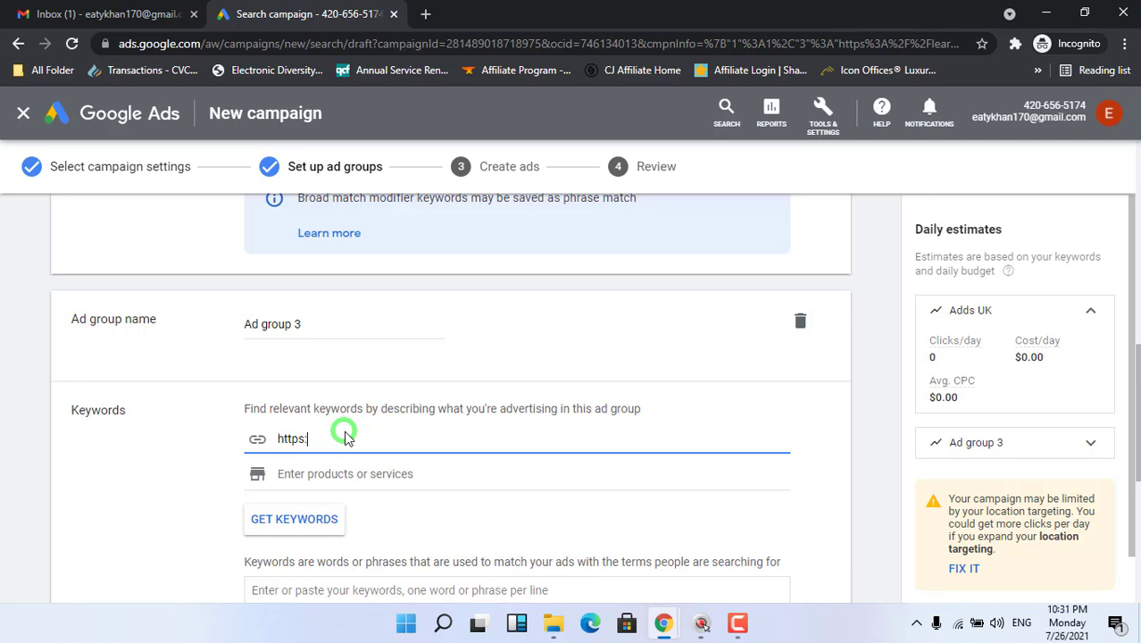
pyautogui.write('//learn')
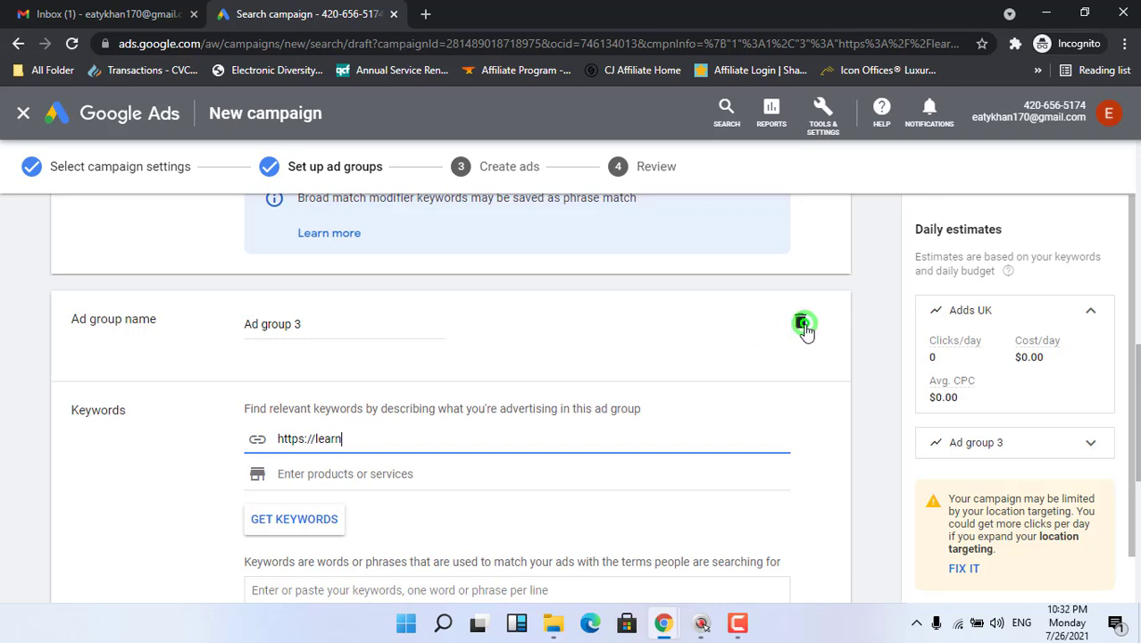
pyautogui.click(804, 325)
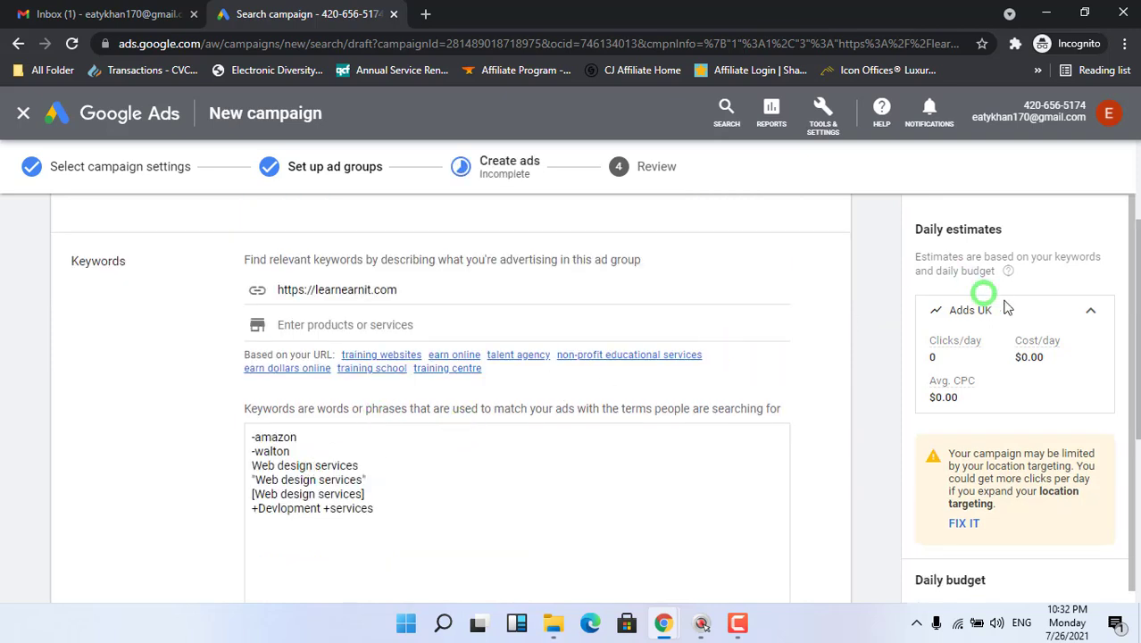
# Save the Adds UK ad group with its keywords and continue to ad creation.
pyautogui.moveTo(1132, 379); pyautogui.dragTo(1134, 545)
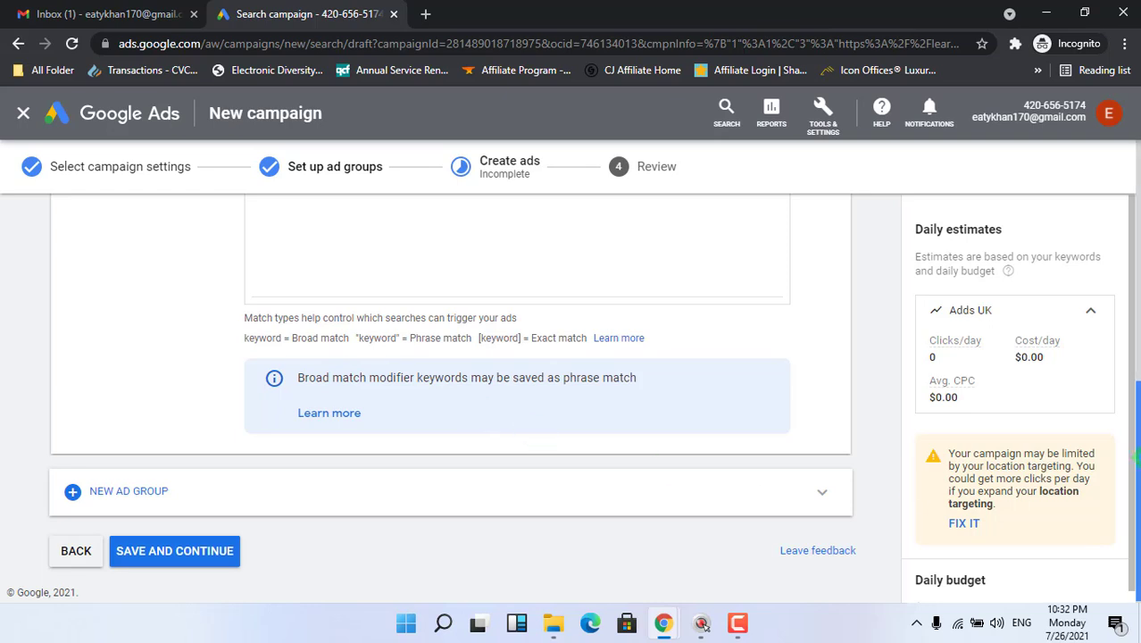
pyautogui.moveTo(1134, 450); pyautogui.dragTo(1134, 464)
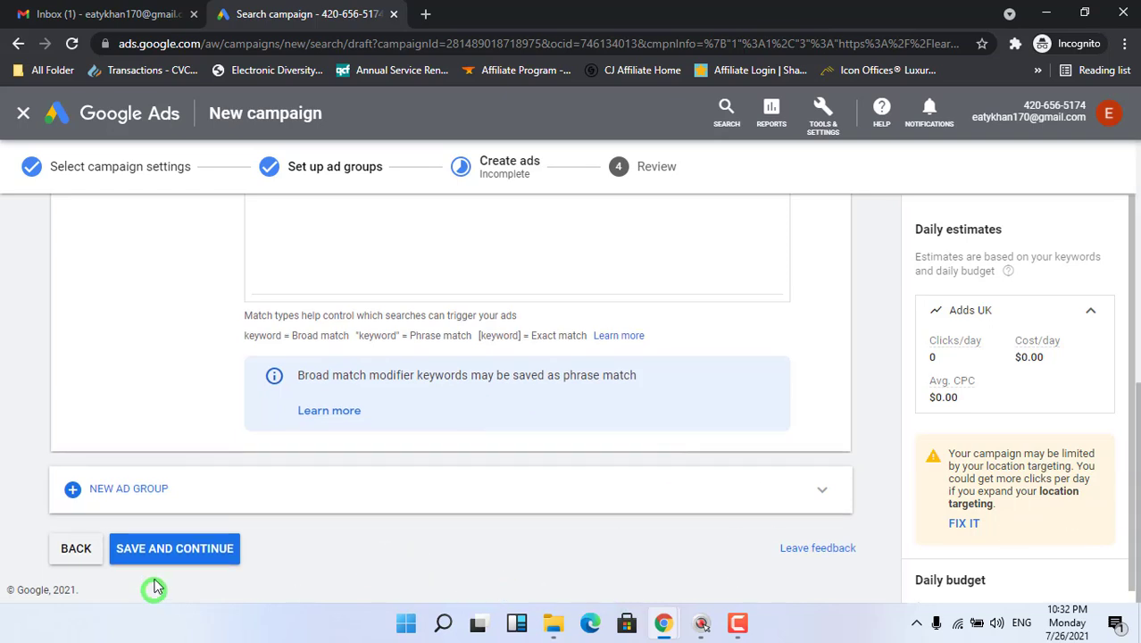
pyautogui.click(167, 551)
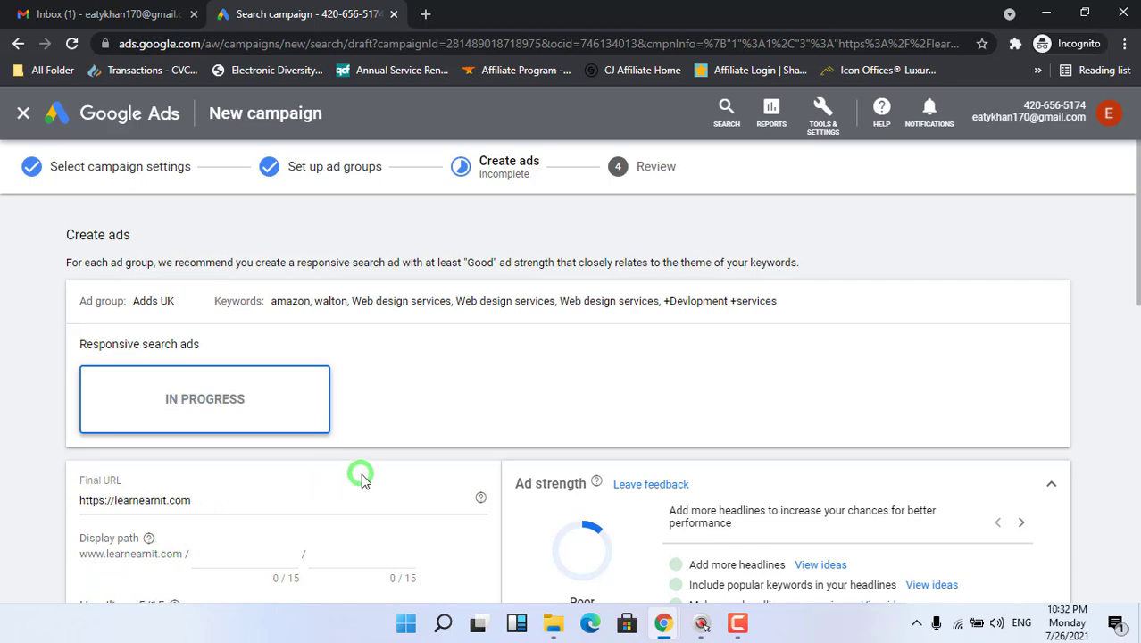
# Set the first display path field of the responsive search ad to webdesign.
pyautogui.moveTo(1133, 272); pyautogui.dragTo(1134, 326)
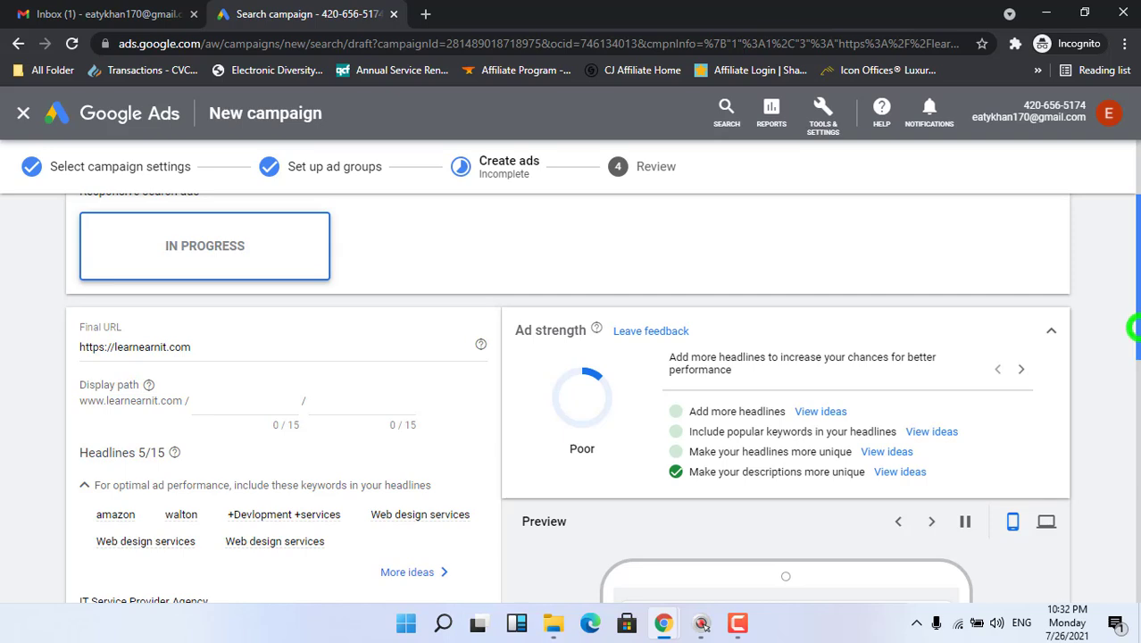
pyautogui.click(249, 400)
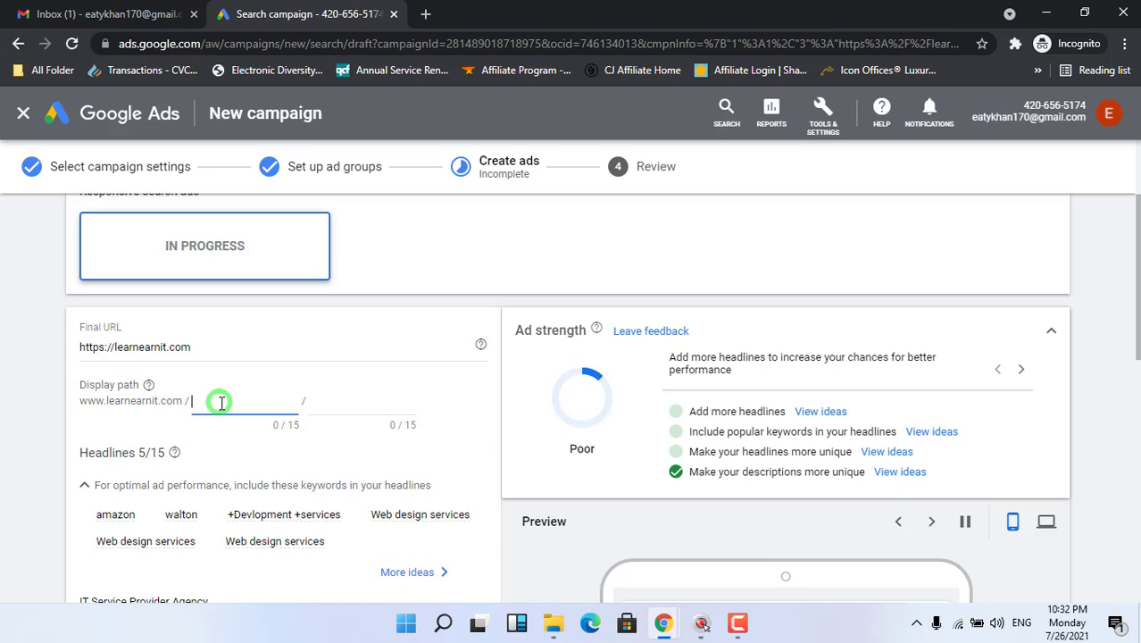
pyautogui.write('web')
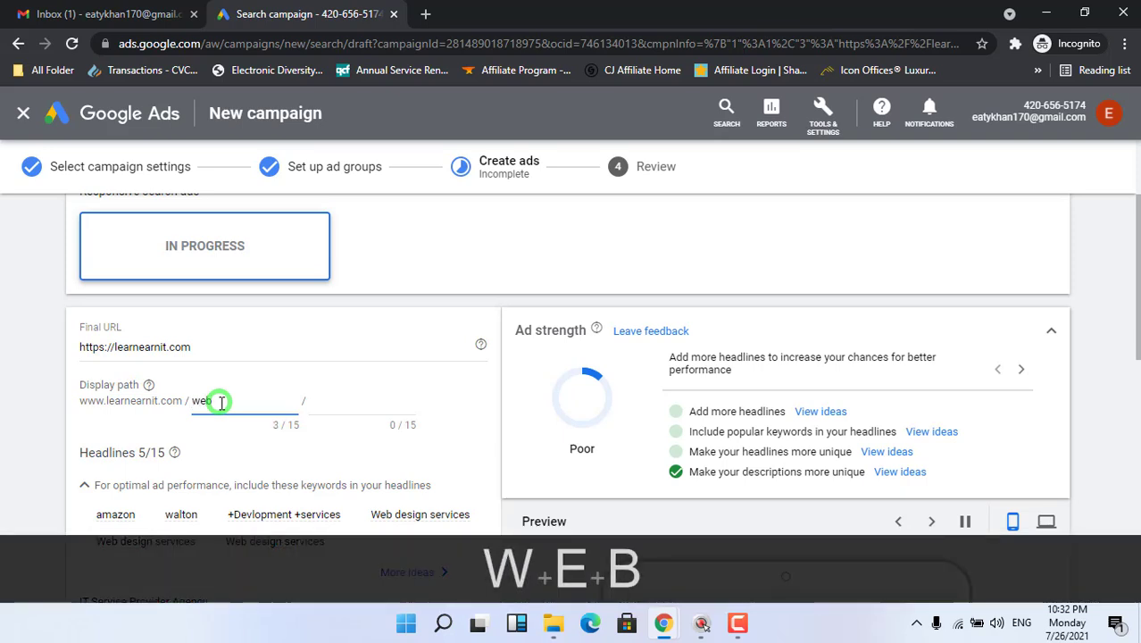
pyautogui.write('desi')
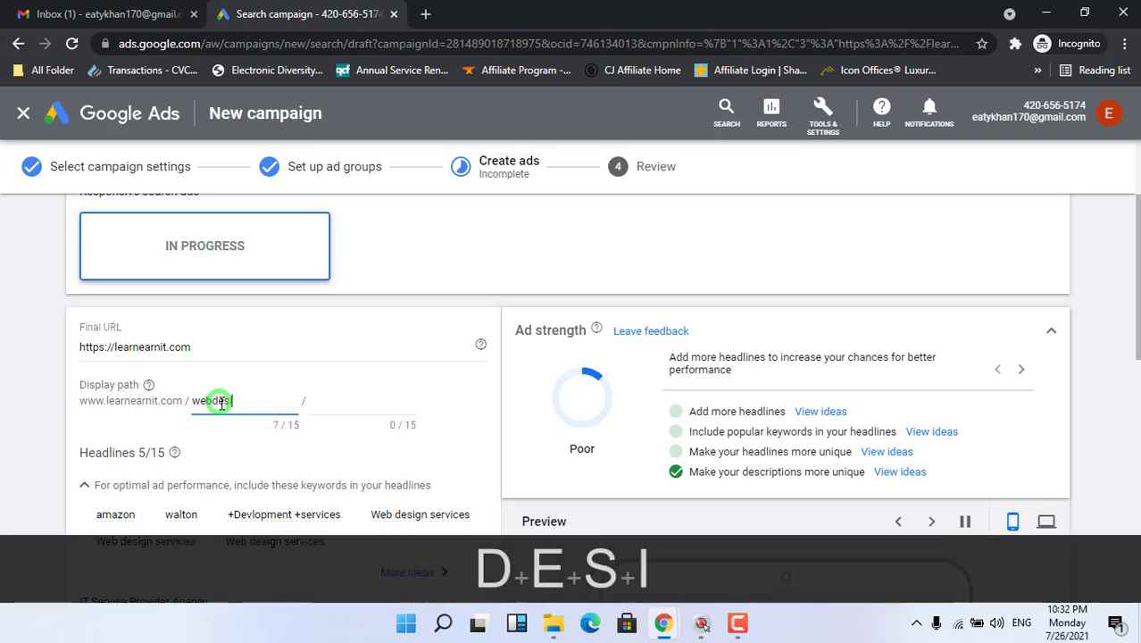
pyautogui.write('gn')
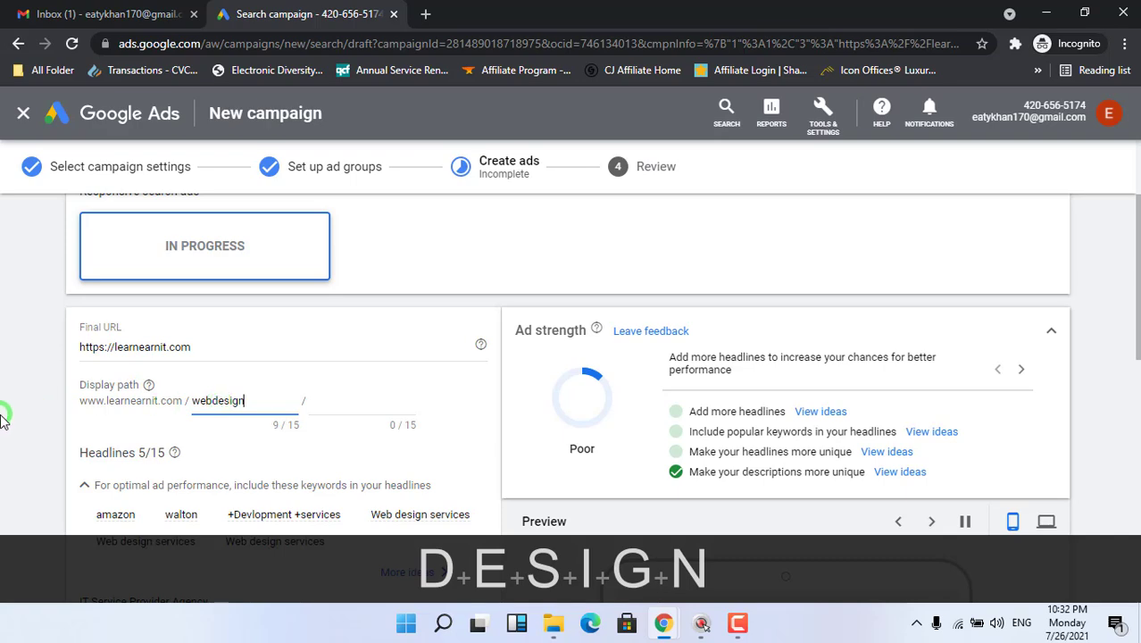
pyautogui.click(11, 414)
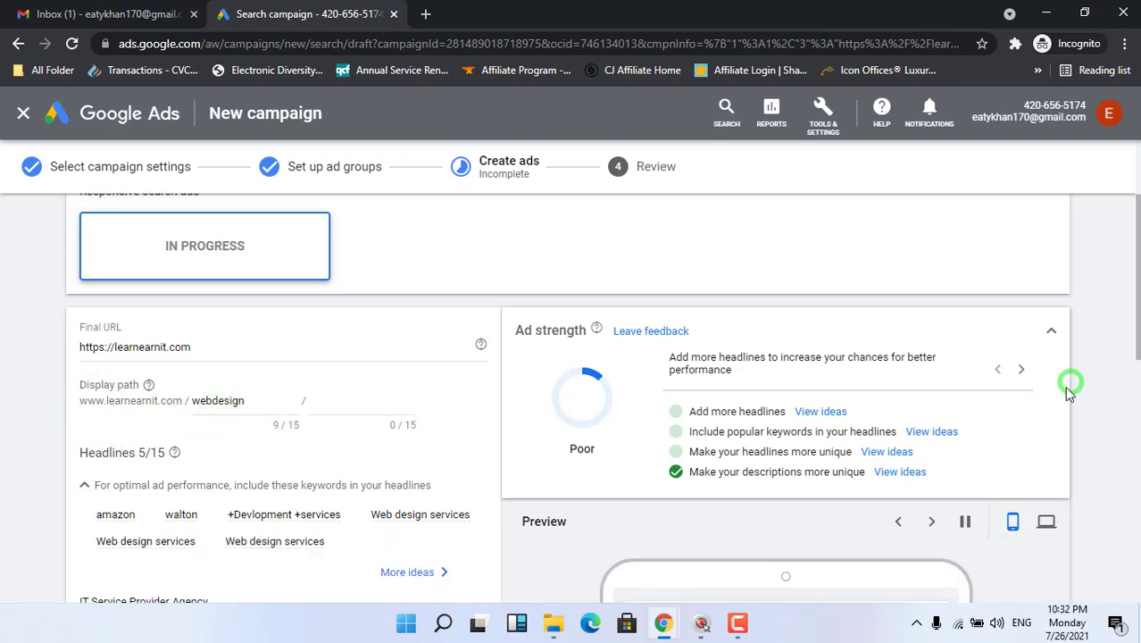
# Switch the responsive search ad preview to the desktop layout.
pyautogui.scroll(-3, 1134, 406)
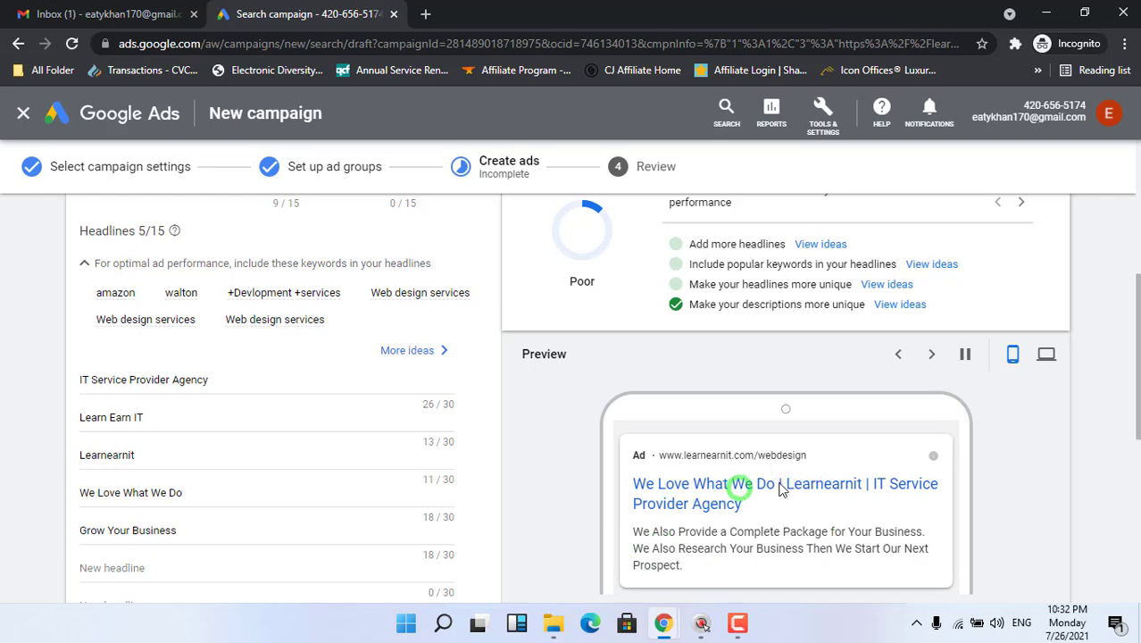
pyautogui.click(1044, 355)
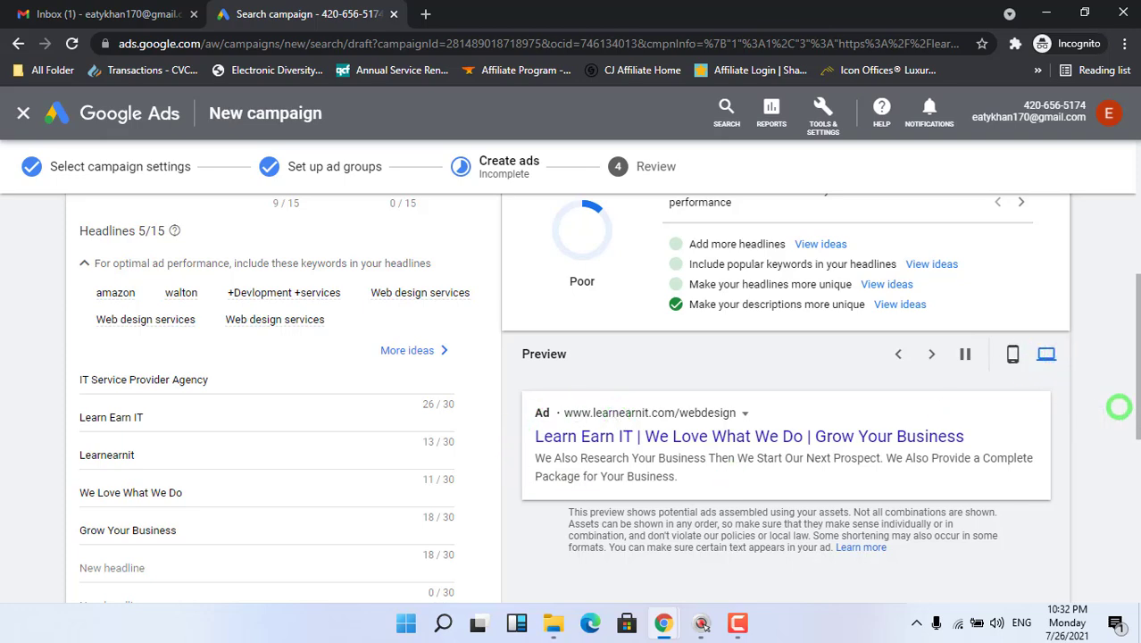
pyautogui.scroll(1, 1117, 408)
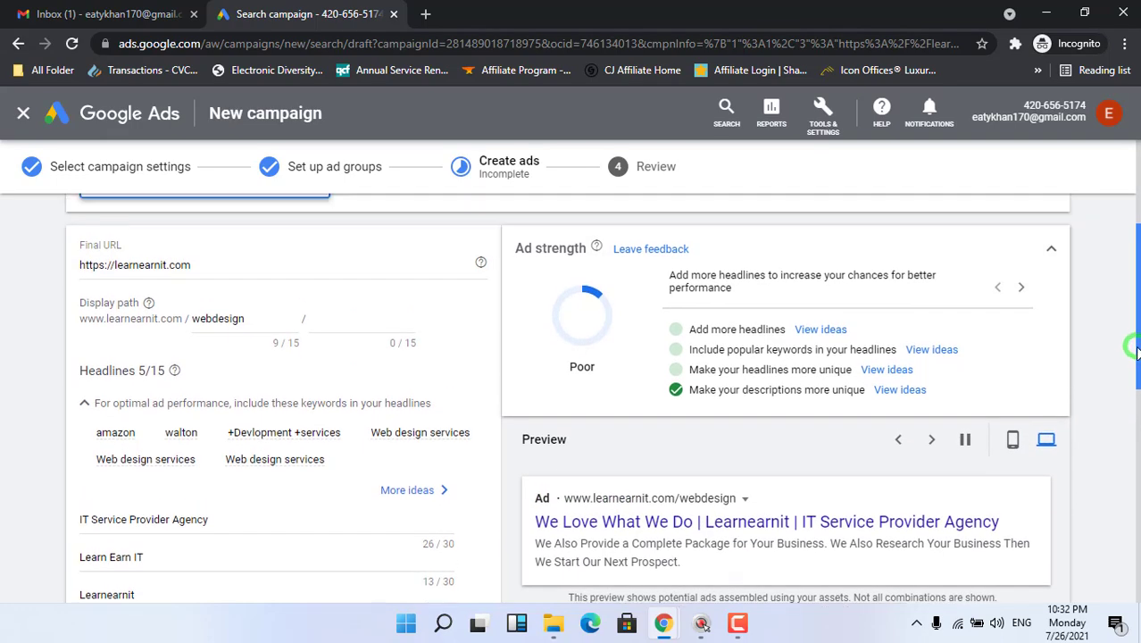
# Enter Digital Marketing in the second display path field of the responsive search ad.
pyautogui.moveTo(1134, 348); pyautogui.dragTo(1127, 380)
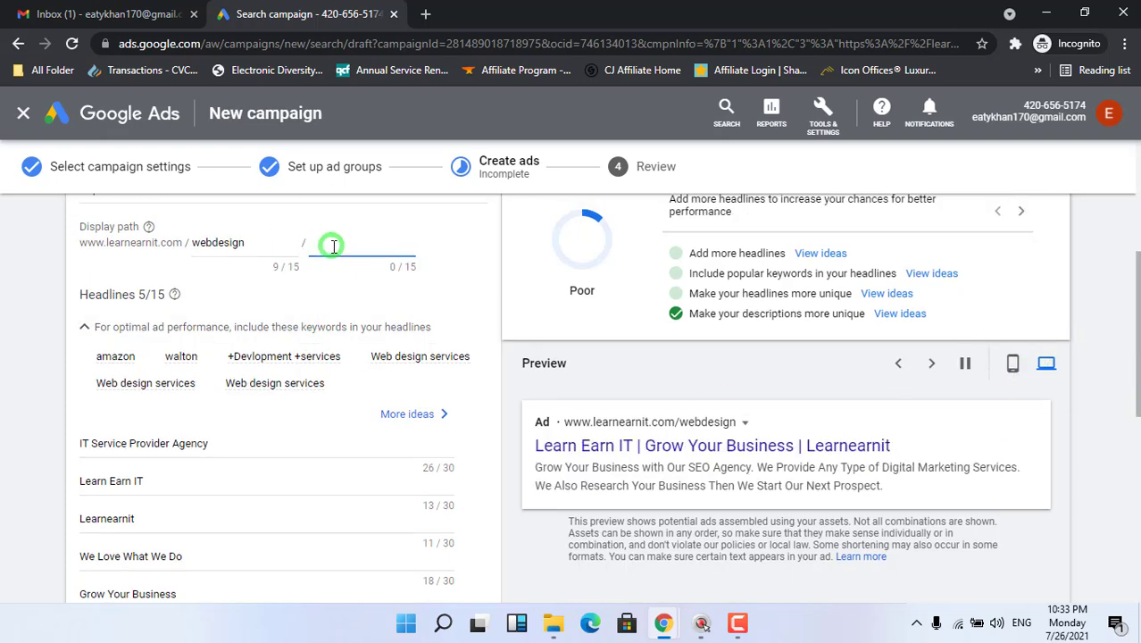
pyautogui.moveTo(1134, 363); pyautogui.dragTo(1132, 308)
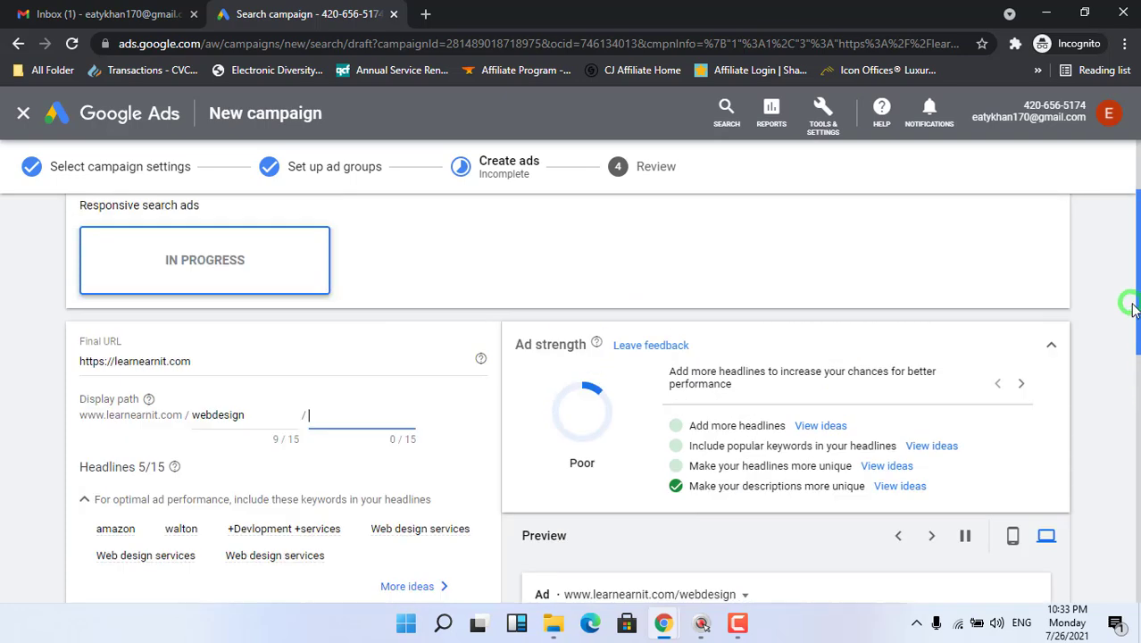
pyautogui.write('Di')
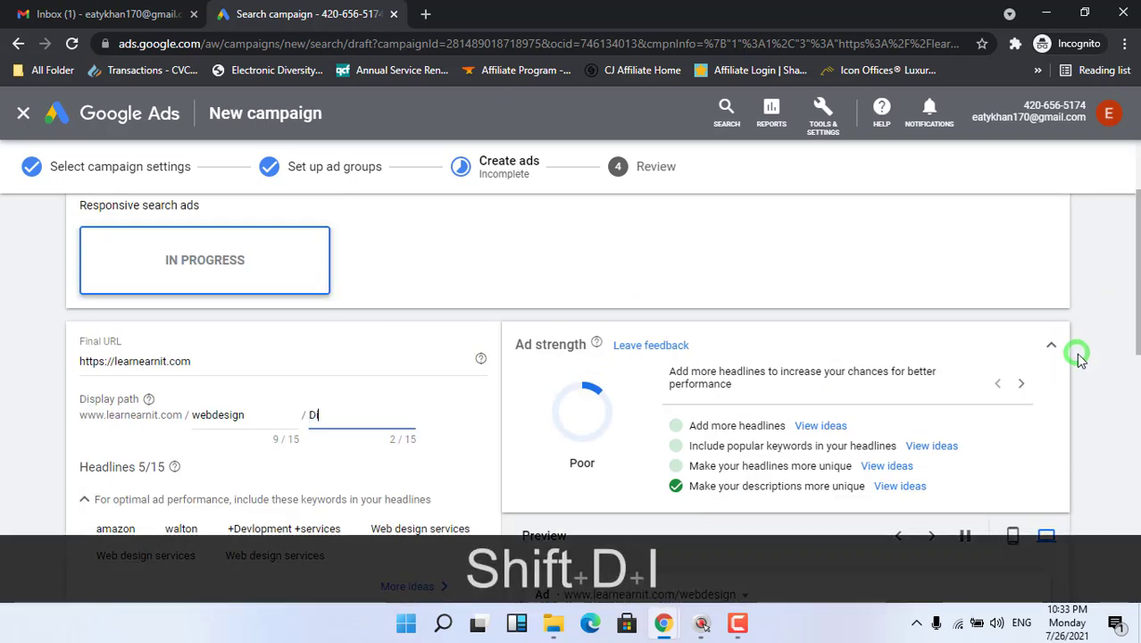
pyautogui.write('gital')
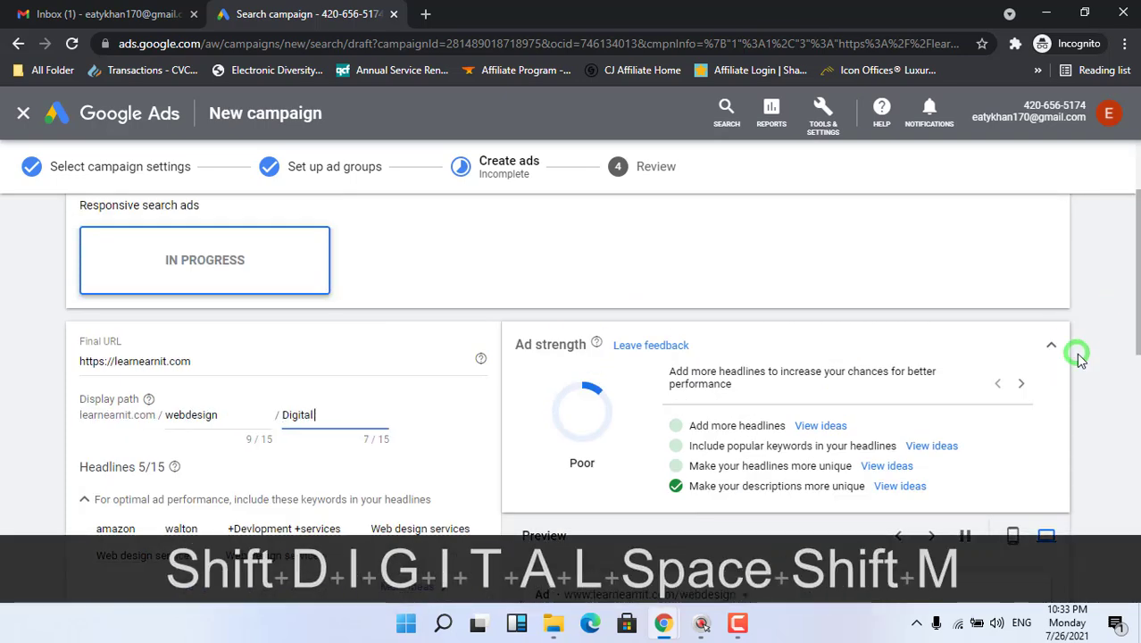
pyautogui.write(' Marketing')
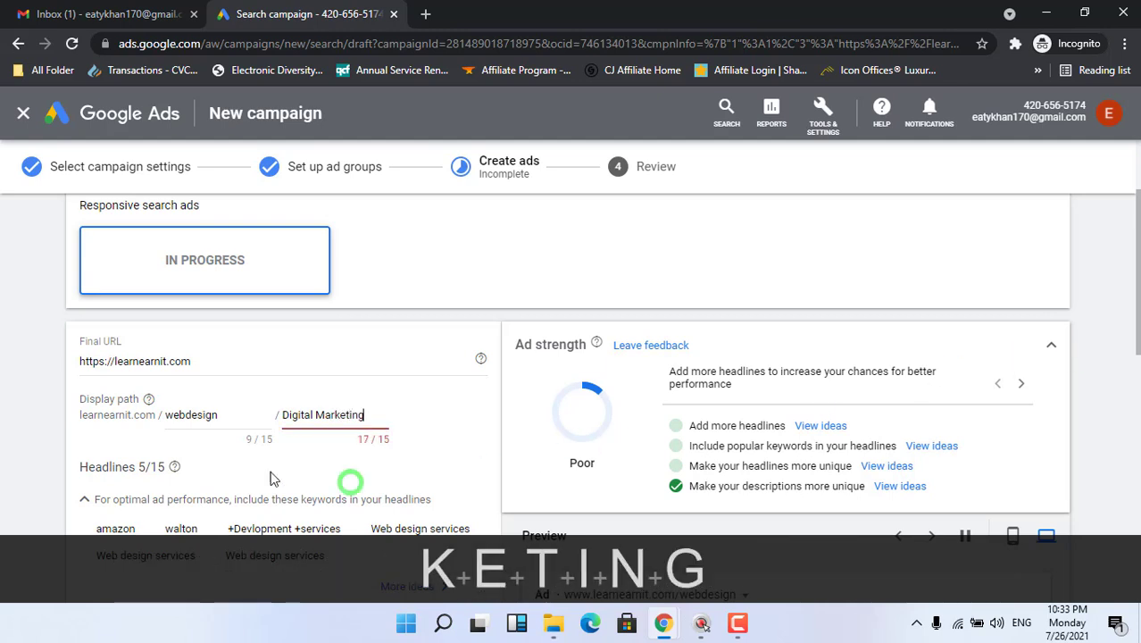
# Remove the space between Digital and Marketing in the second display path field.
pyautogui.press('Left')
pyautogui.press('Left')
pyautogui.press('Left')
pyautogui.press('Left')
pyautogui.press('Left')
pyautogui.press('Left')
pyautogui.press('Left')
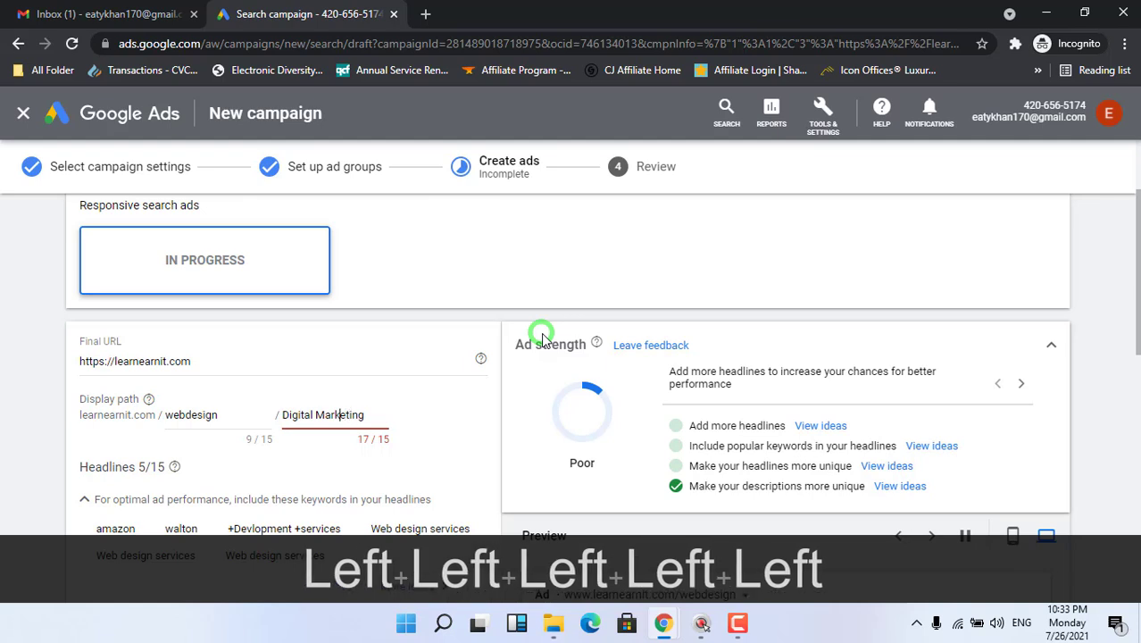
pyautogui.press('Left')
pyautogui.press('Left')
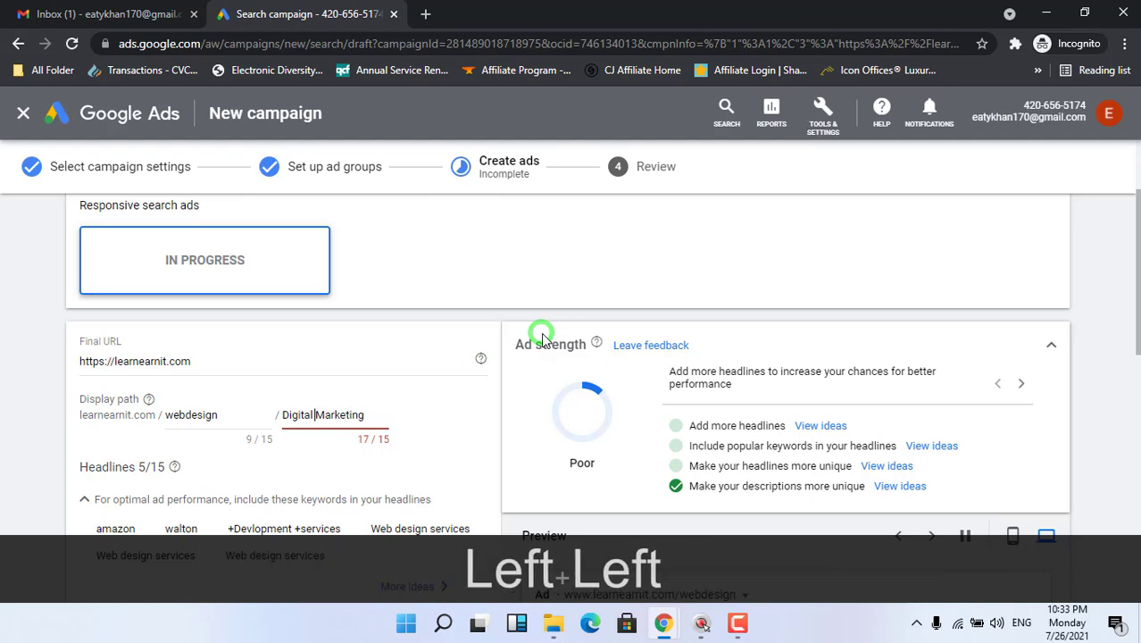
pyautogui.press('BackSpace')
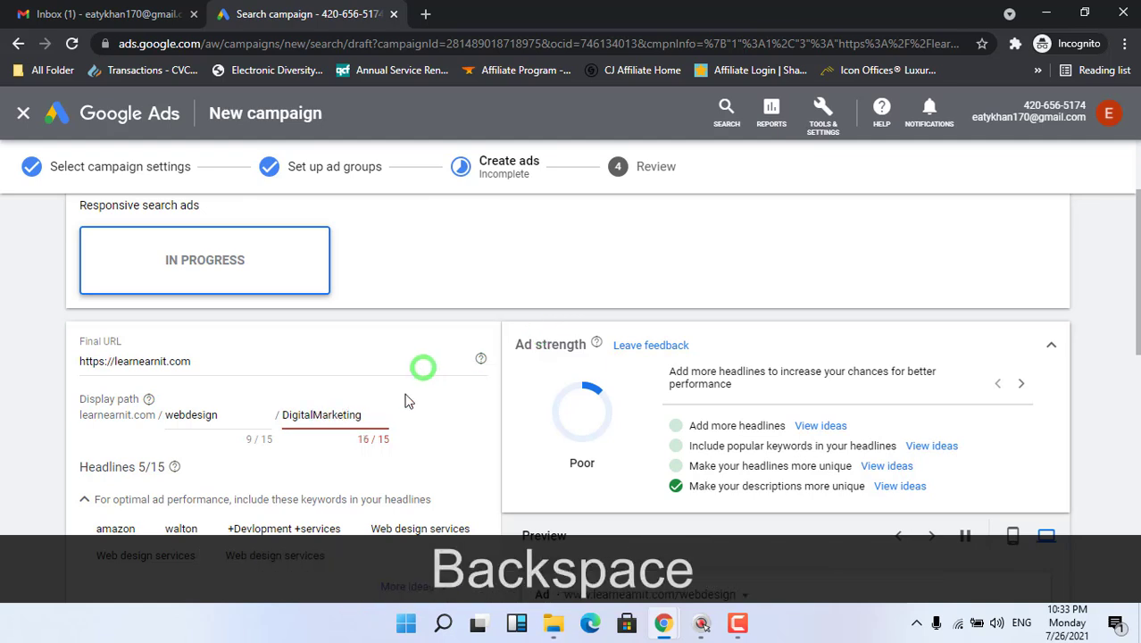
# Shorten the second display path text to DigitalMarket.
pyautogui.click(364, 414)
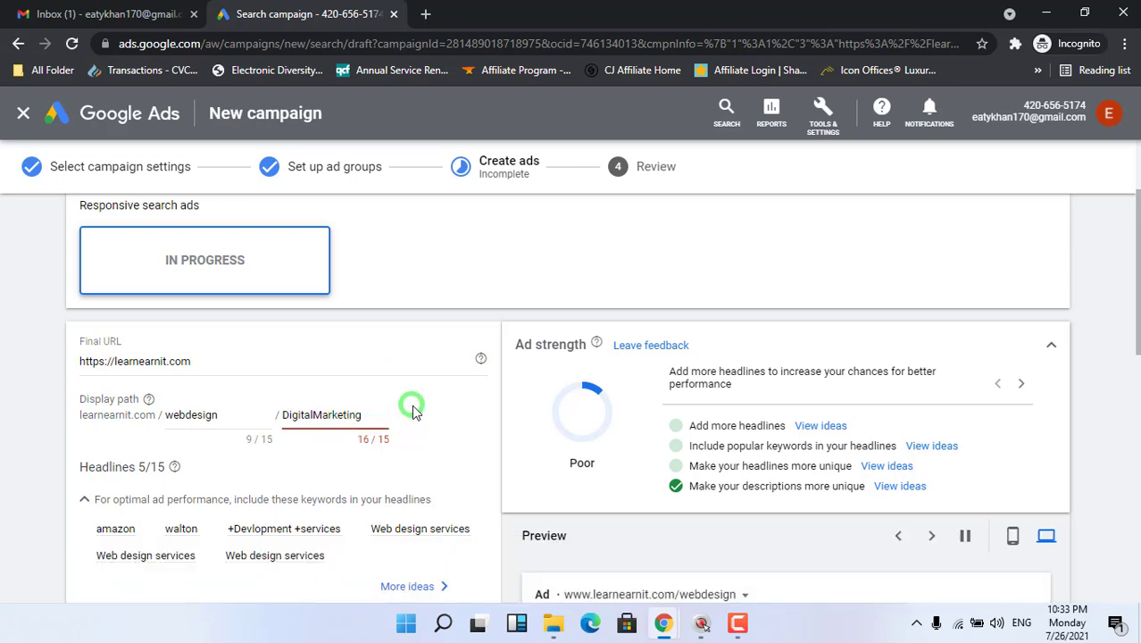
pyautogui.press('BackSpace')
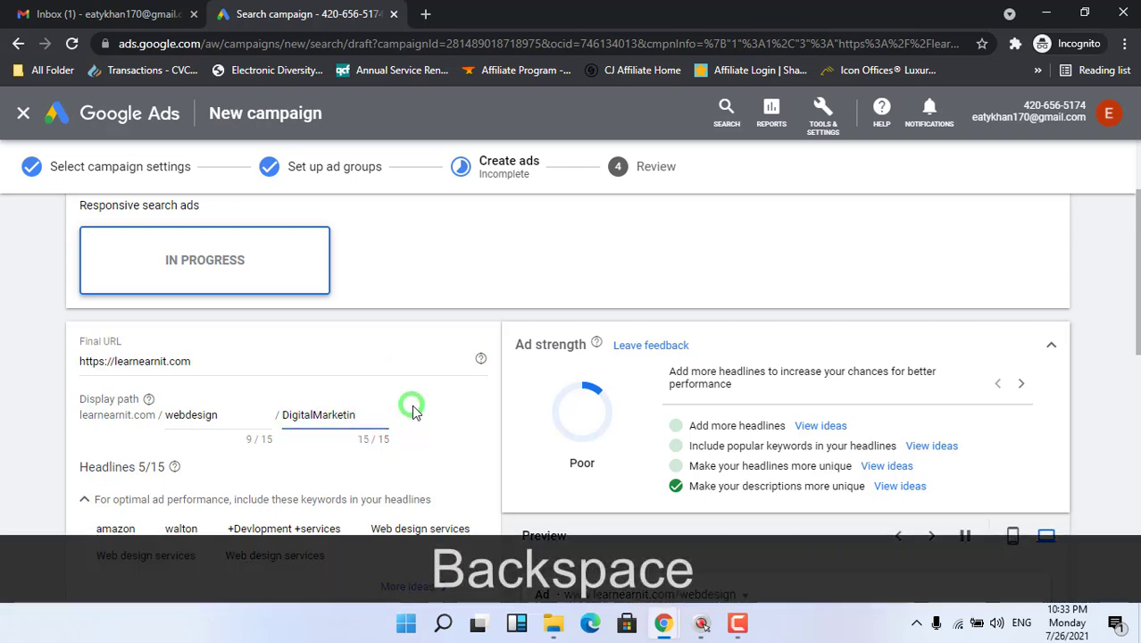
pyautogui.press('BackSpace')
pyautogui.press('BackSpace')
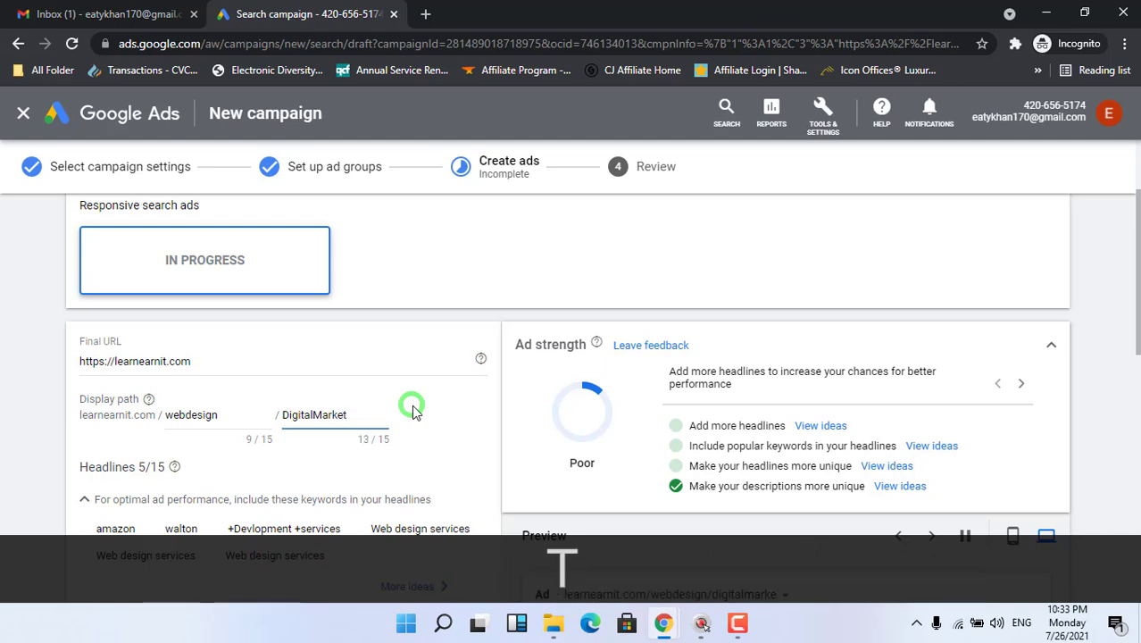
pyautogui.write('tin')
pyautogui.press('BackSpace')
pyautogui.press('BackSpace')
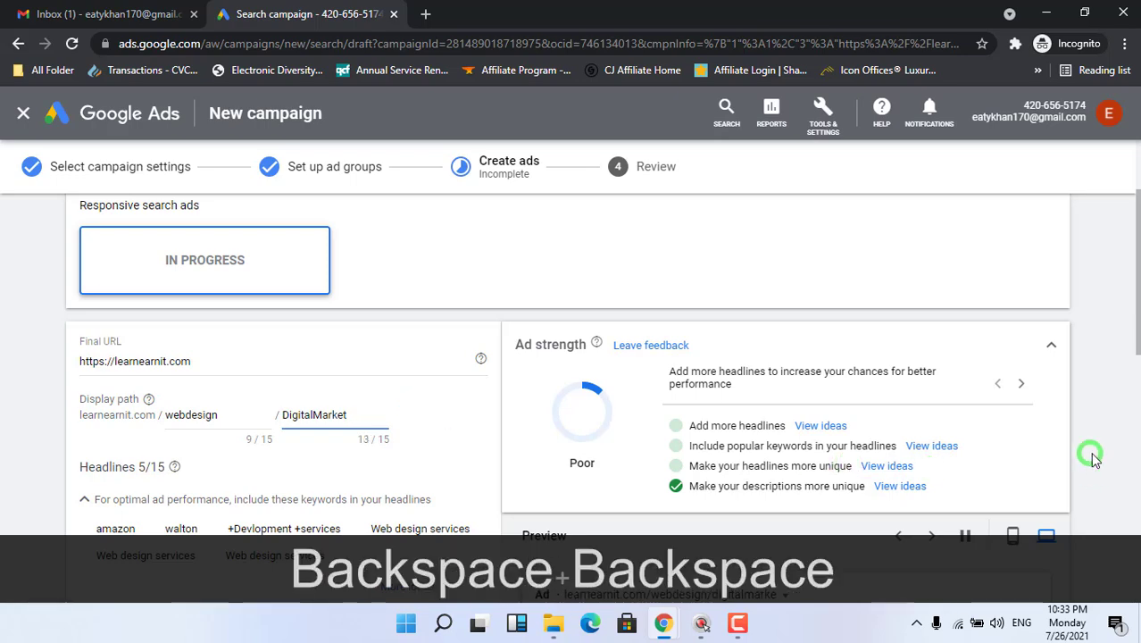
# Clear the second display path field of the ad.
pyautogui.moveTo(1138, 292); pyautogui.dragTo(1135, 372)
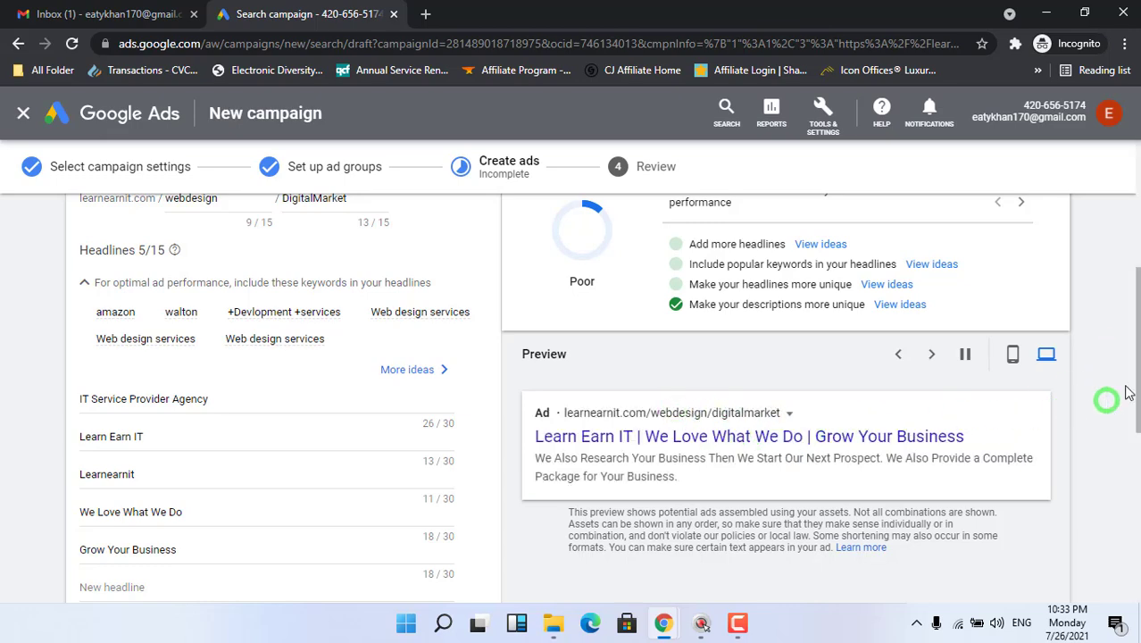
pyautogui.moveTo(1135, 375); pyautogui.dragTo(1133, 321)
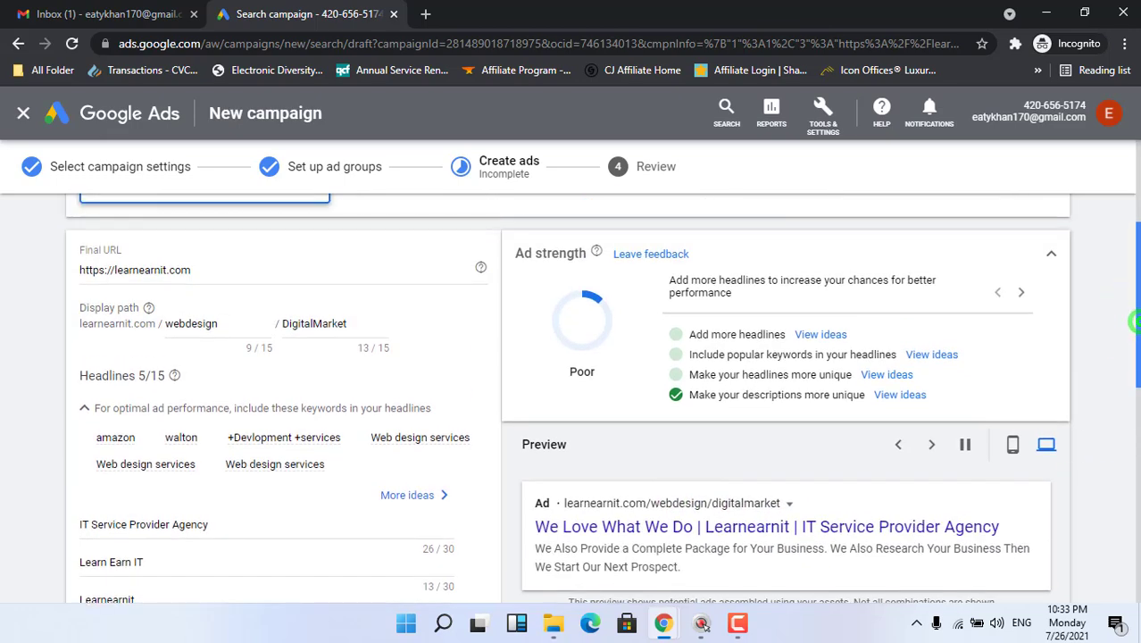
pyautogui.doubleClick(355, 327)
pyautogui.press('BackSpace')
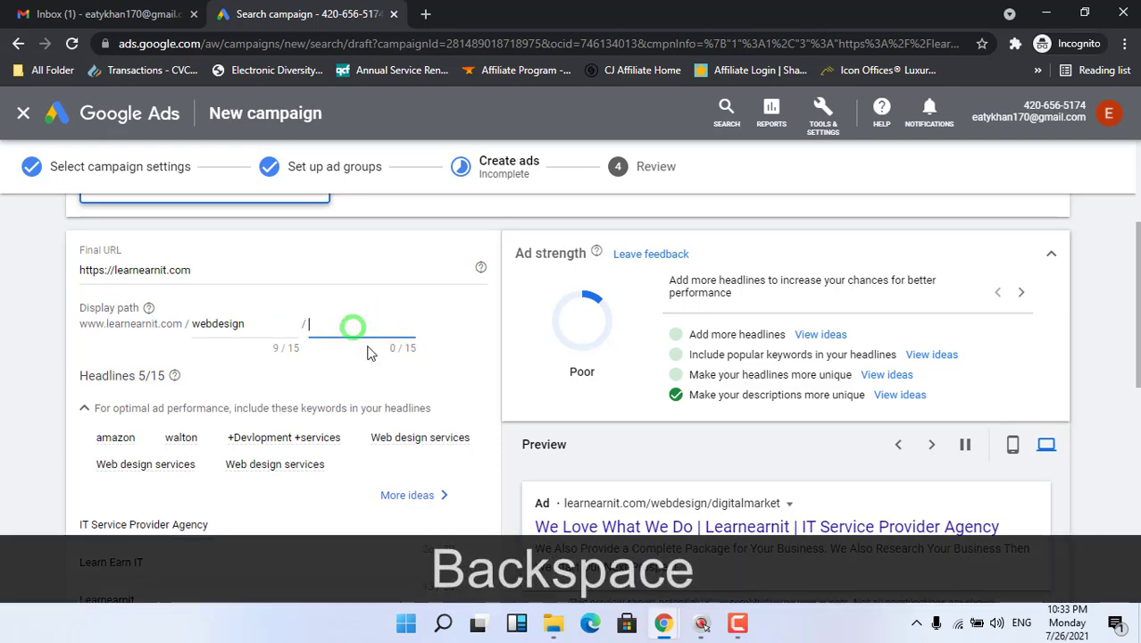
pyautogui.click(11, 397)
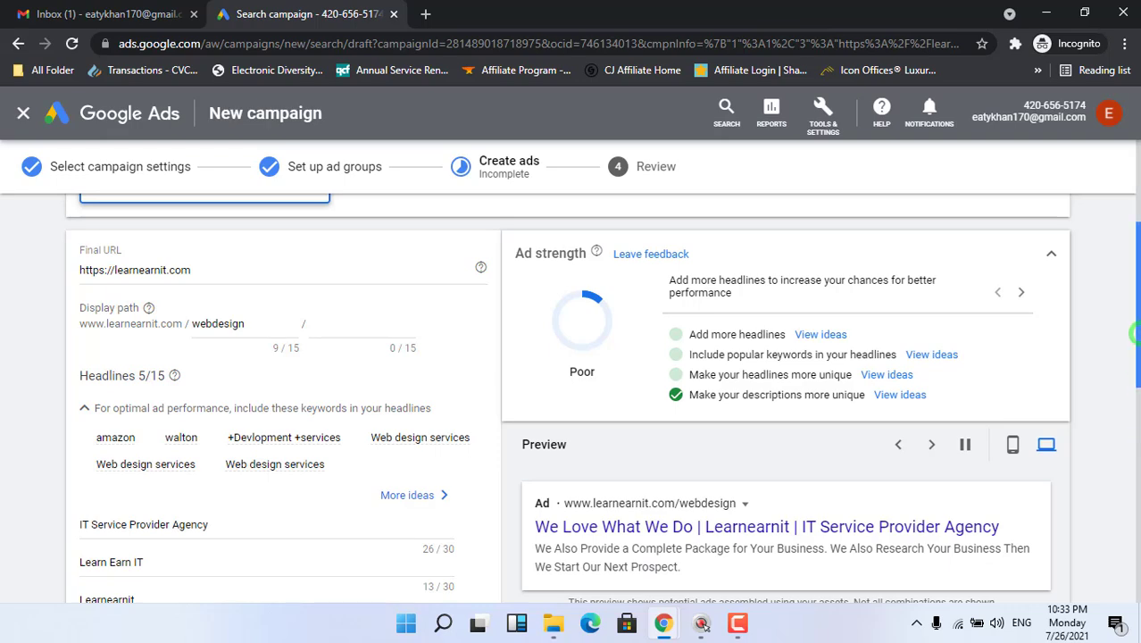
# Delete the first headline and refill it with the suggested idea IT Service Provider Agency.
pyautogui.scroll(-1, 1134, 388)
pyautogui.scroll(-1, 1134, 393)
pyautogui.doubleClick(265, 352)
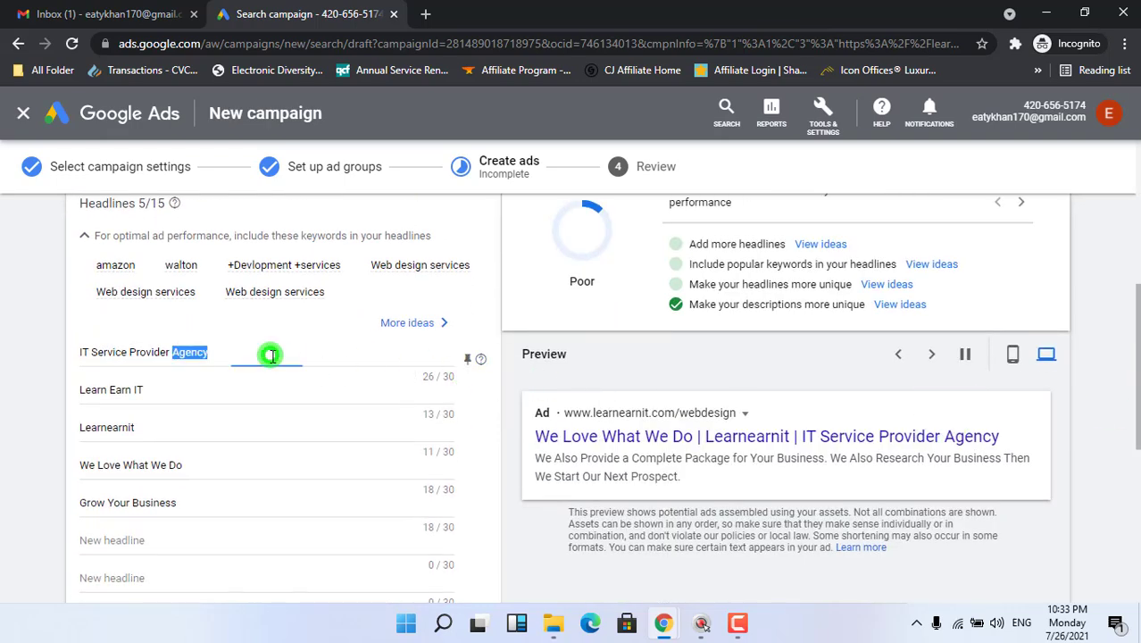
pyautogui.tripleClick(264, 351)
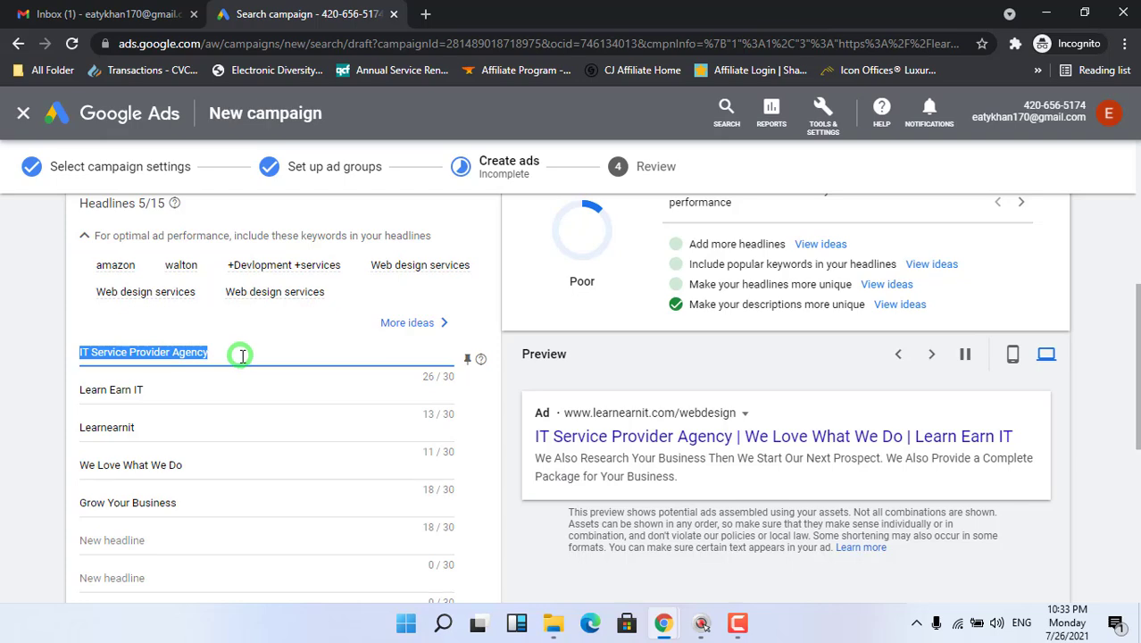
pyautogui.press('BackSpace')
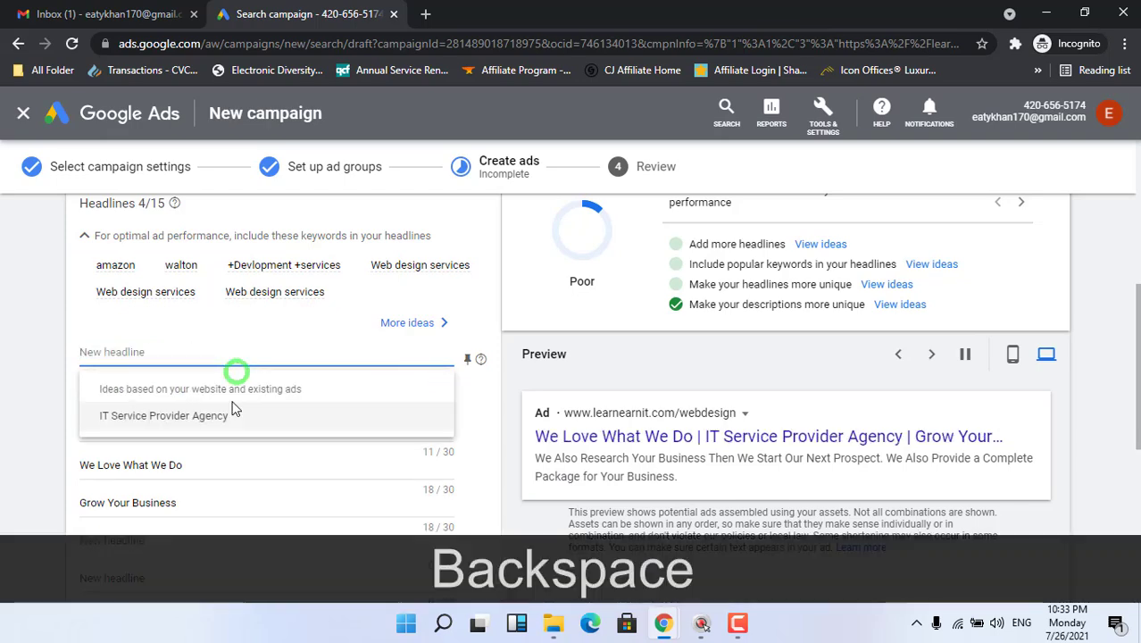
pyautogui.click(216, 423)
# Clear the second and third headlines in turn and refill them with the suggested ideas Learn Earn IT and Learnearnit.
pyautogui.click(183, 390)
pyautogui.doubleClick(200, 390)
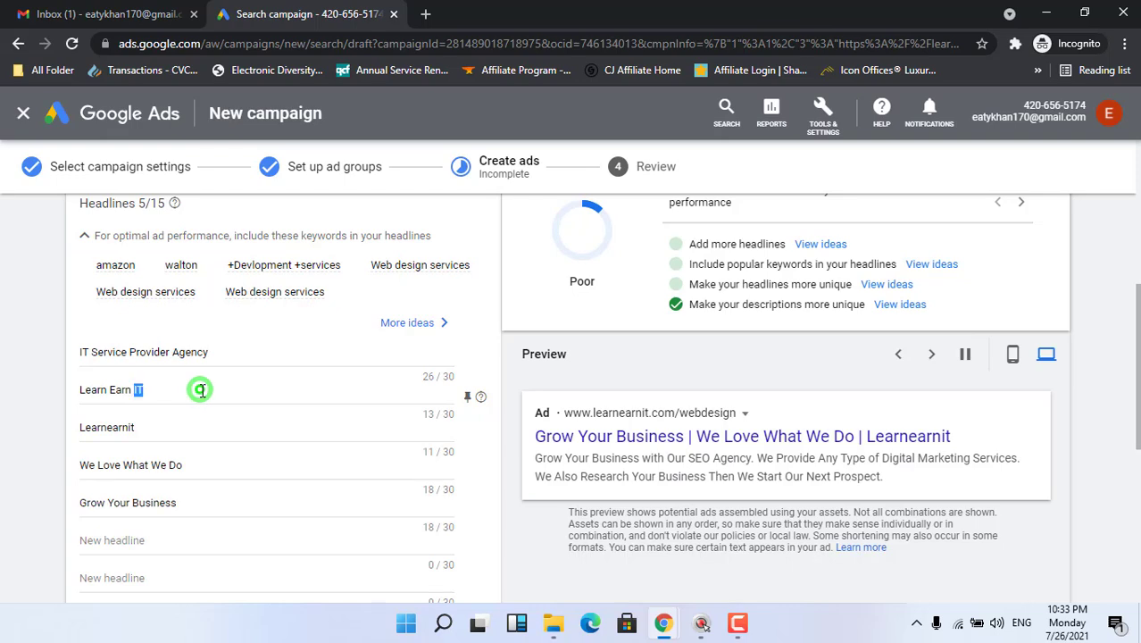
pyautogui.press('BackSpace')
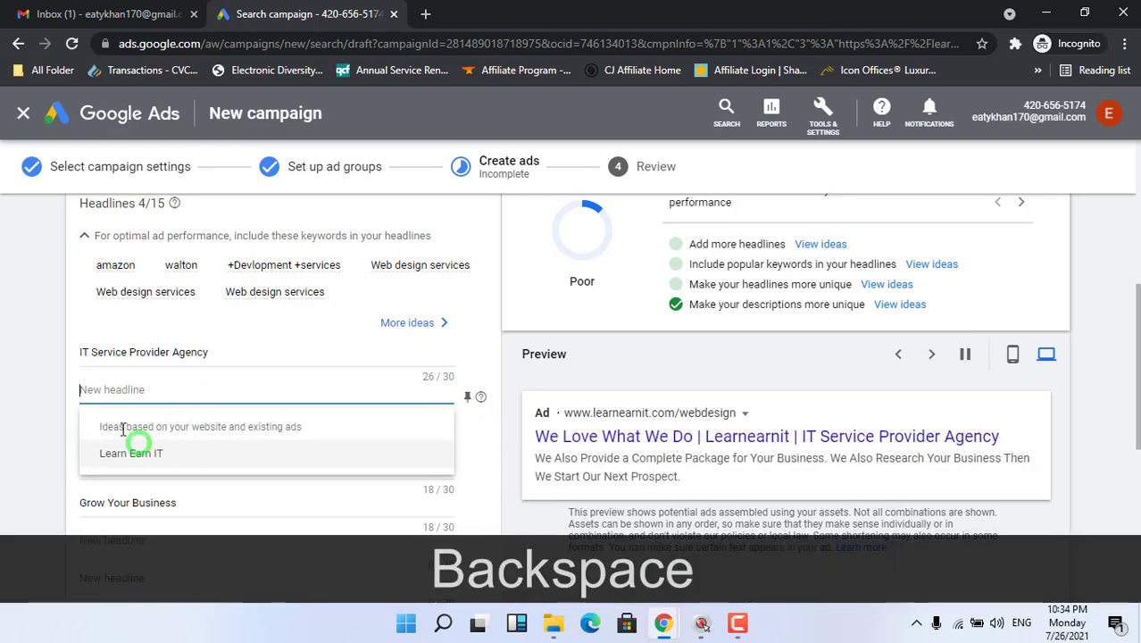
pyautogui.click(170, 455)
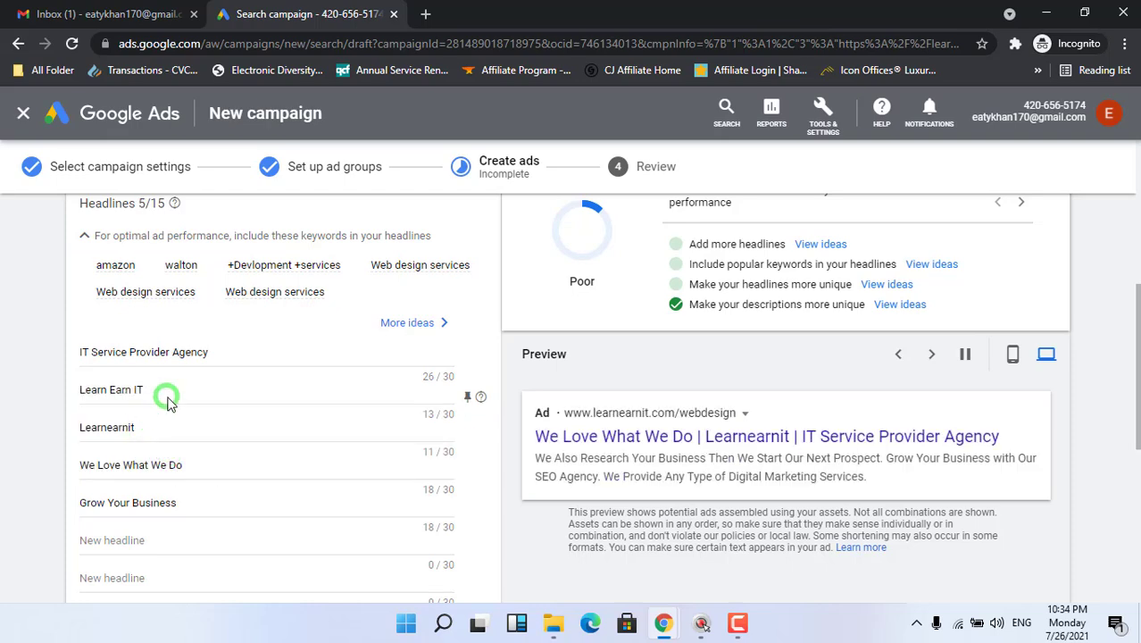
pyautogui.doubleClick(158, 429)
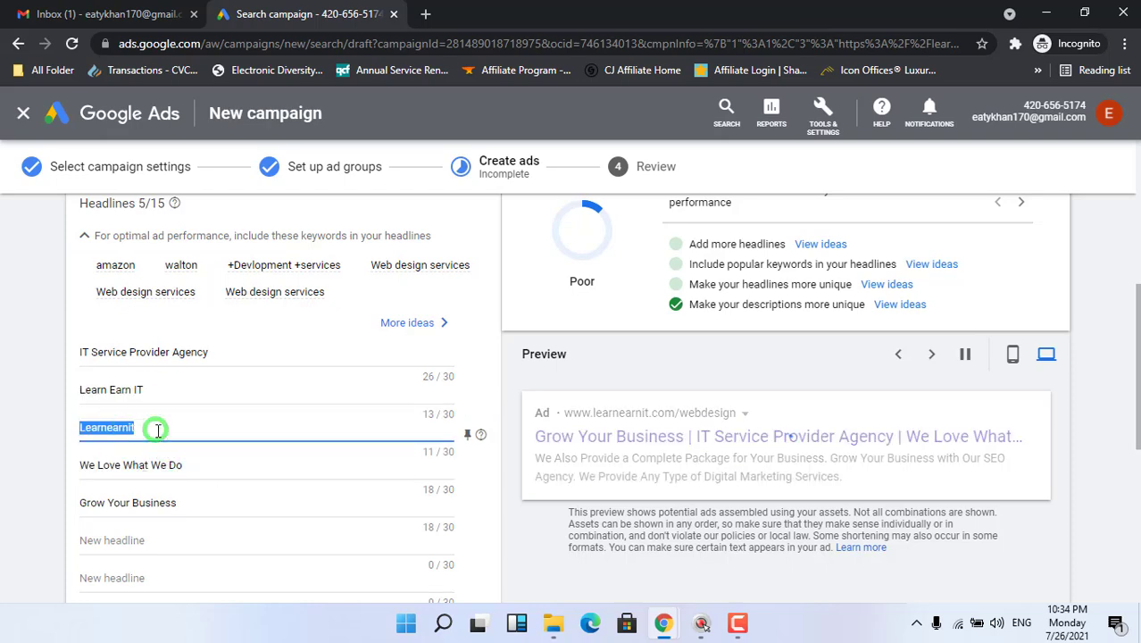
pyautogui.press('BackSpace')
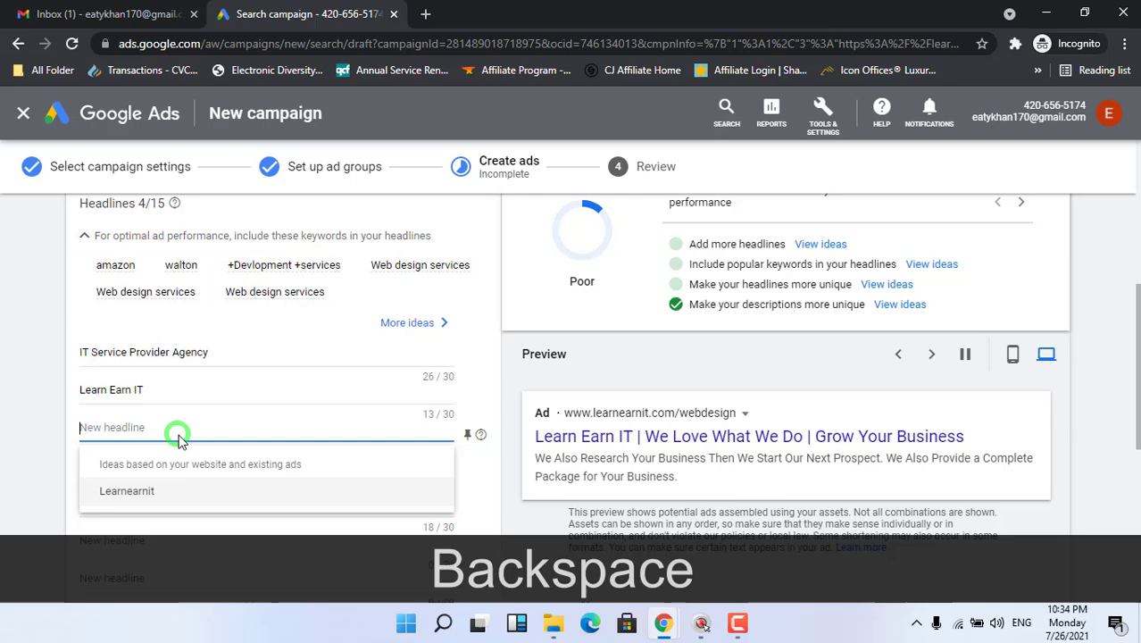
pyautogui.click(168, 497)
# Cut the fourth headline, We Love What We Do, and paste it back into the same field.
pyautogui.click(221, 463)
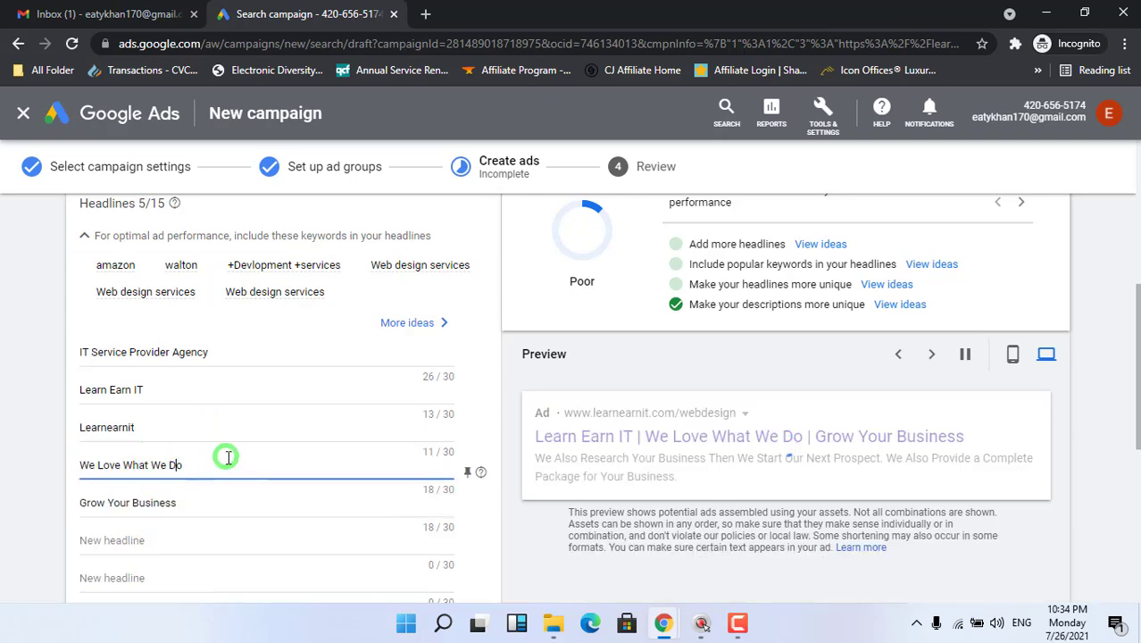
pyautogui.hotkey('ctrl', 'a')
pyautogui.hotkey('ctrl', 'x')
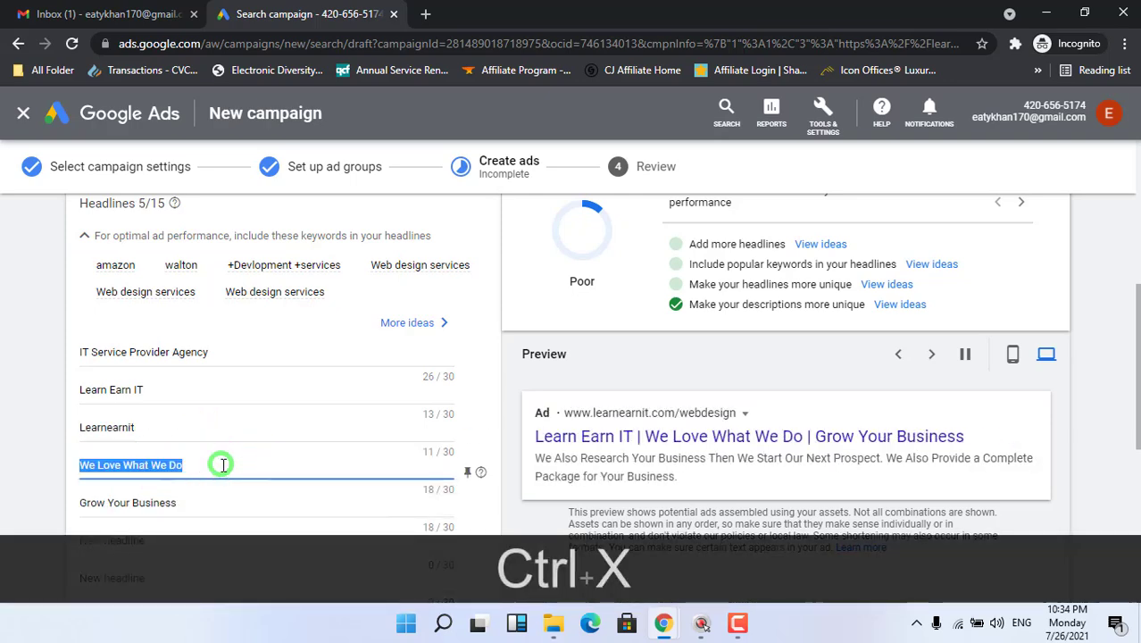
pyautogui.hotkey('ctrl', 'v')
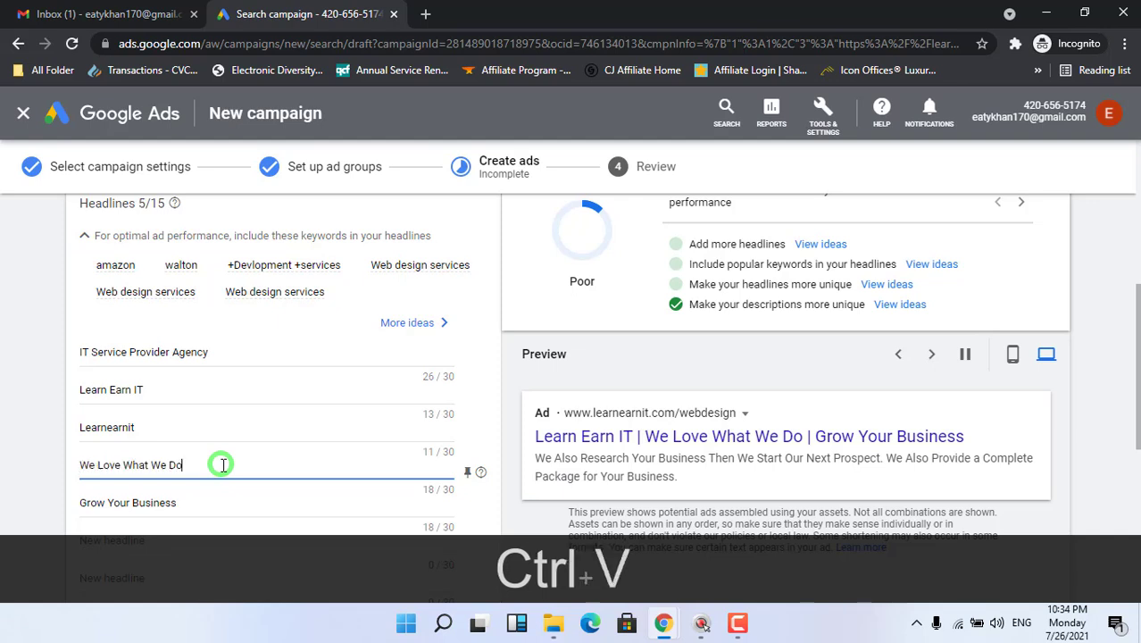
# Review the responsive search ad's headlines and descriptions.
pyautogui.tripleClick(81, 353)
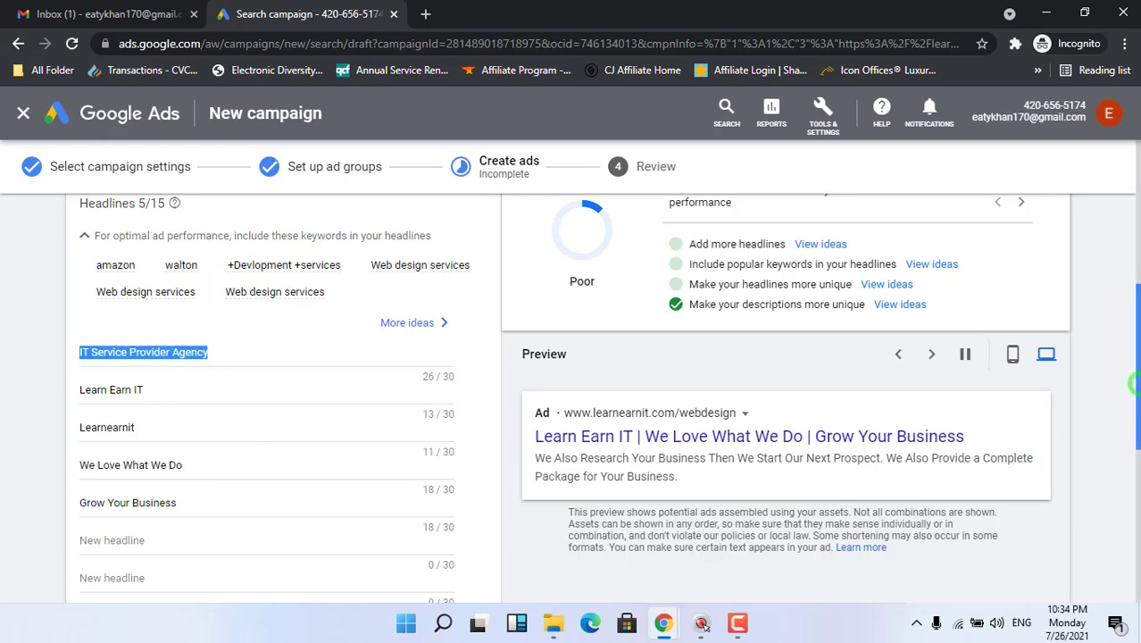
pyautogui.moveTo(1136, 385); pyautogui.dragTo(1136, 446)
pyautogui.click(304, 361)
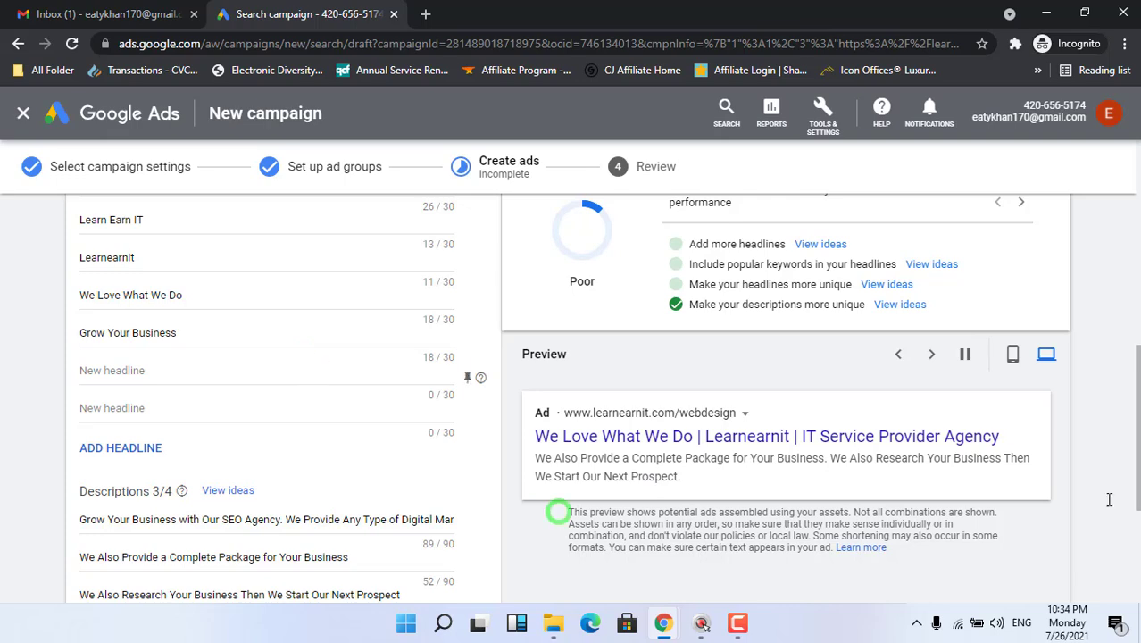
pyautogui.moveTo(1136, 435); pyautogui.dragTo(1137, 465)
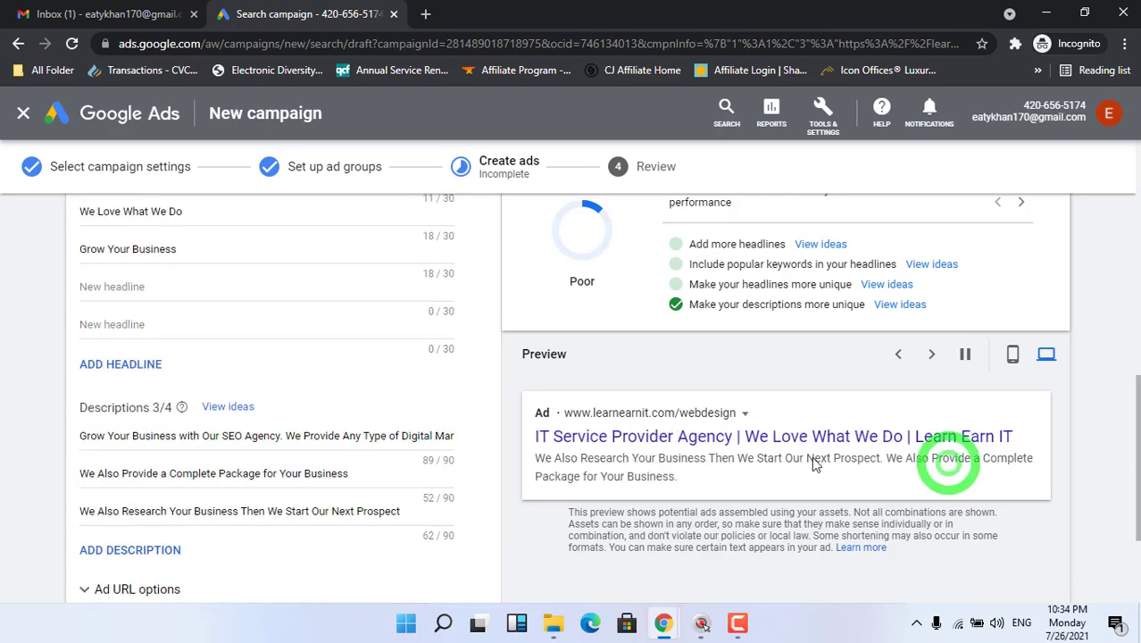
pyautogui.click(152, 477)
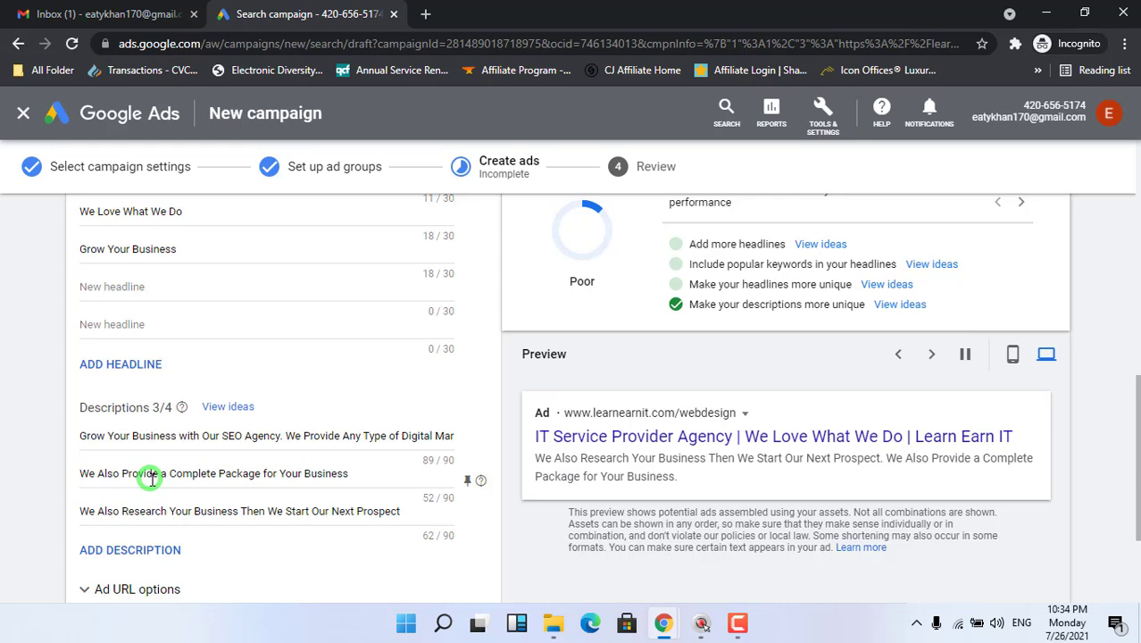
pyautogui.click(159, 512)
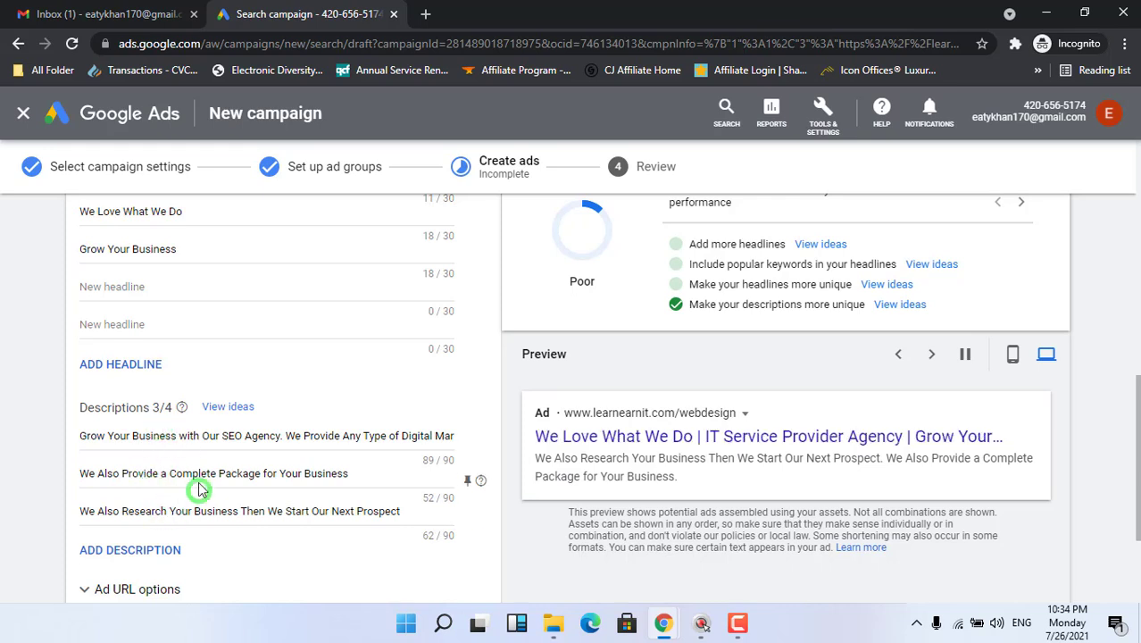
# Expand the ad URL options to view the tracking template, final URL suffix and custom parameter settings.
pyautogui.click(193, 230)
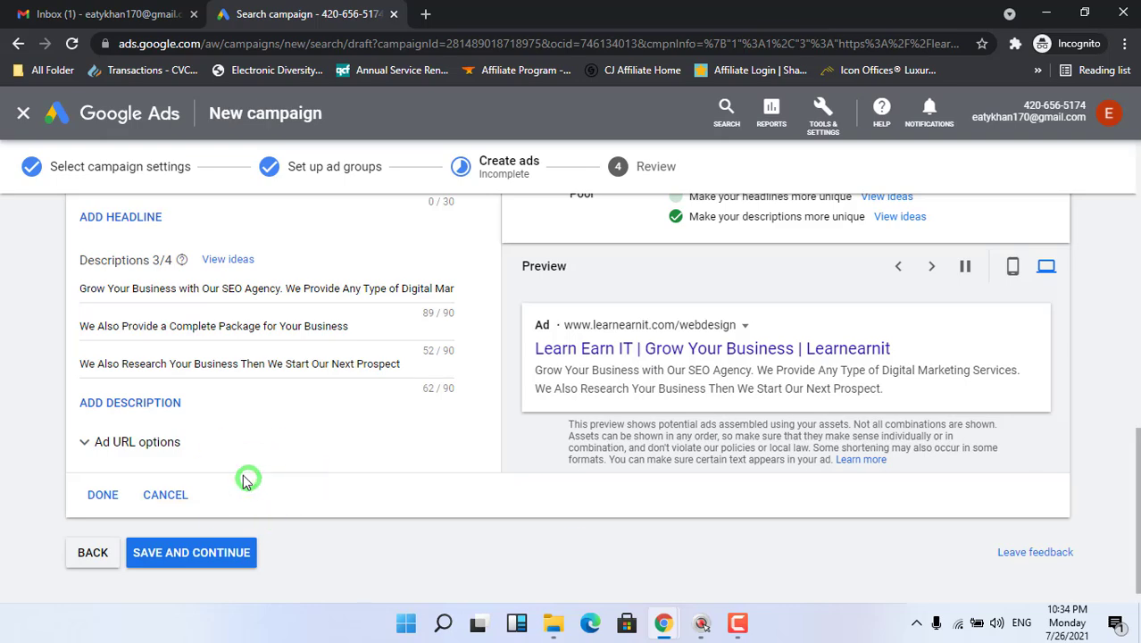
pyautogui.click(125, 443)
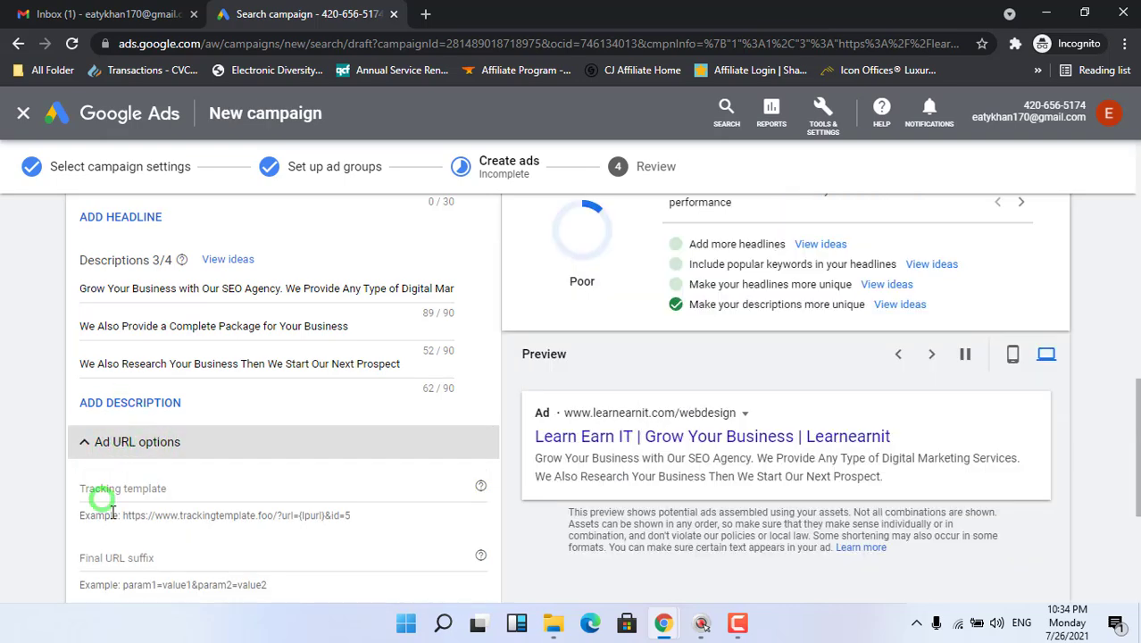
pyautogui.moveTo(1131, 424); pyautogui.dragTo(1134, 453)
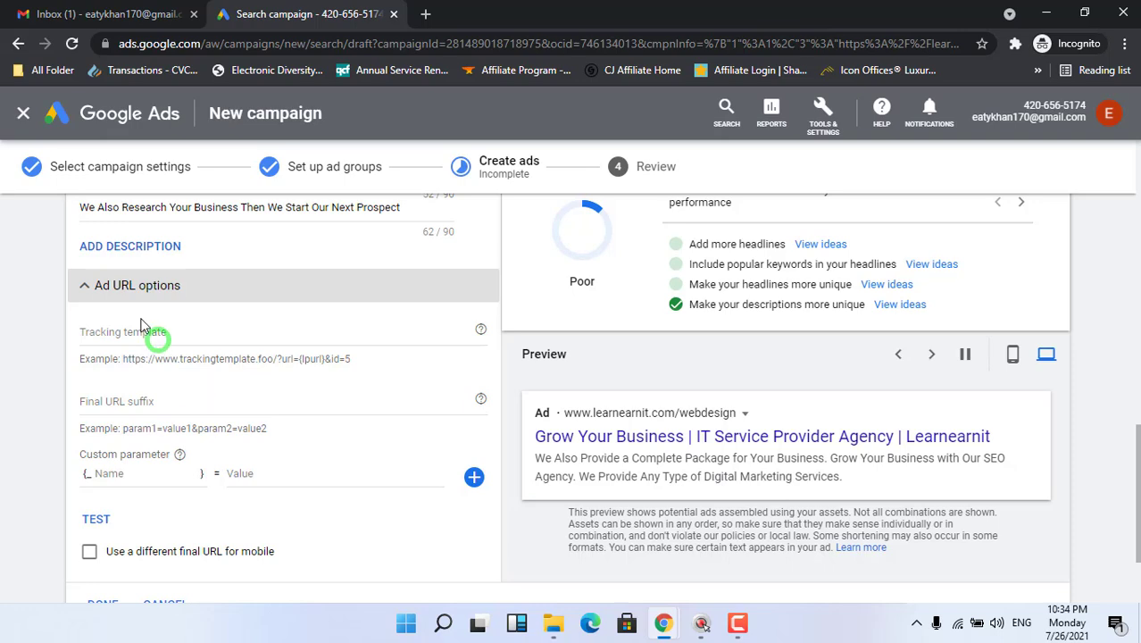
# Collapse the ad URL options, save the responsive search ad and publish the campaign despite its unresolved campaign settings issue.
pyautogui.click(103, 285)
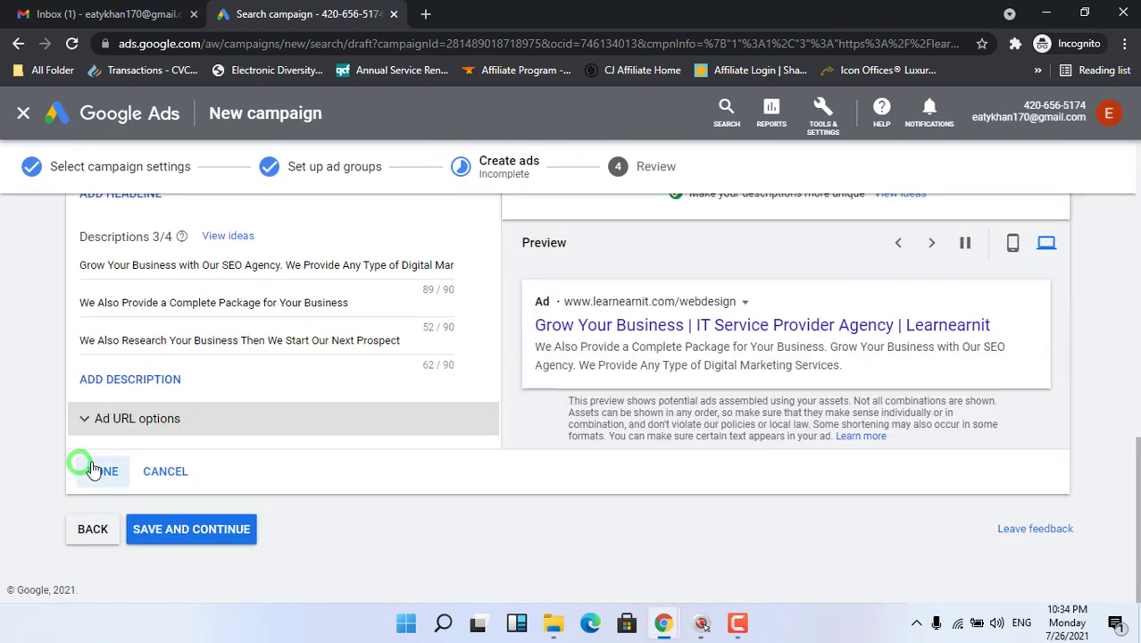
pyautogui.click(193, 530)
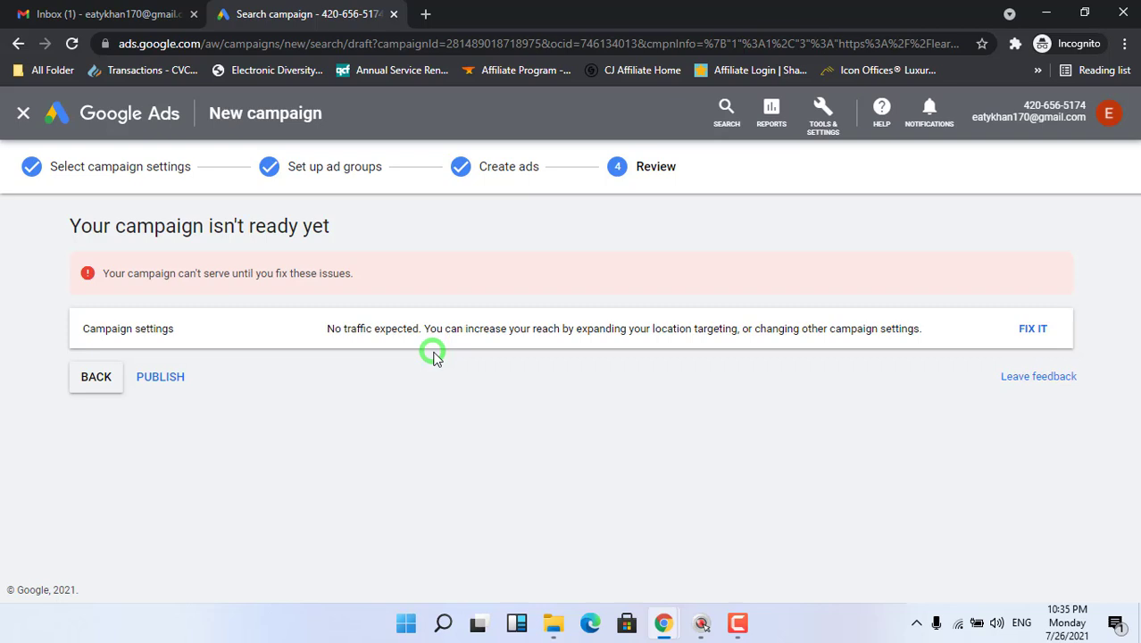
pyautogui.click(161, 379)
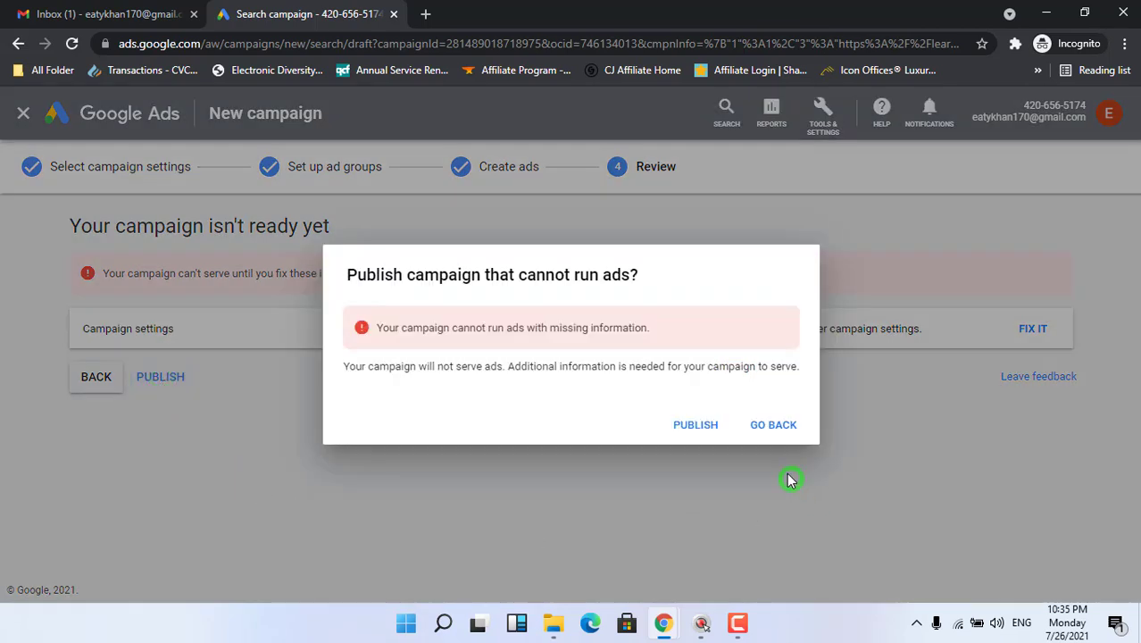
pyautogui.click(697, 425)
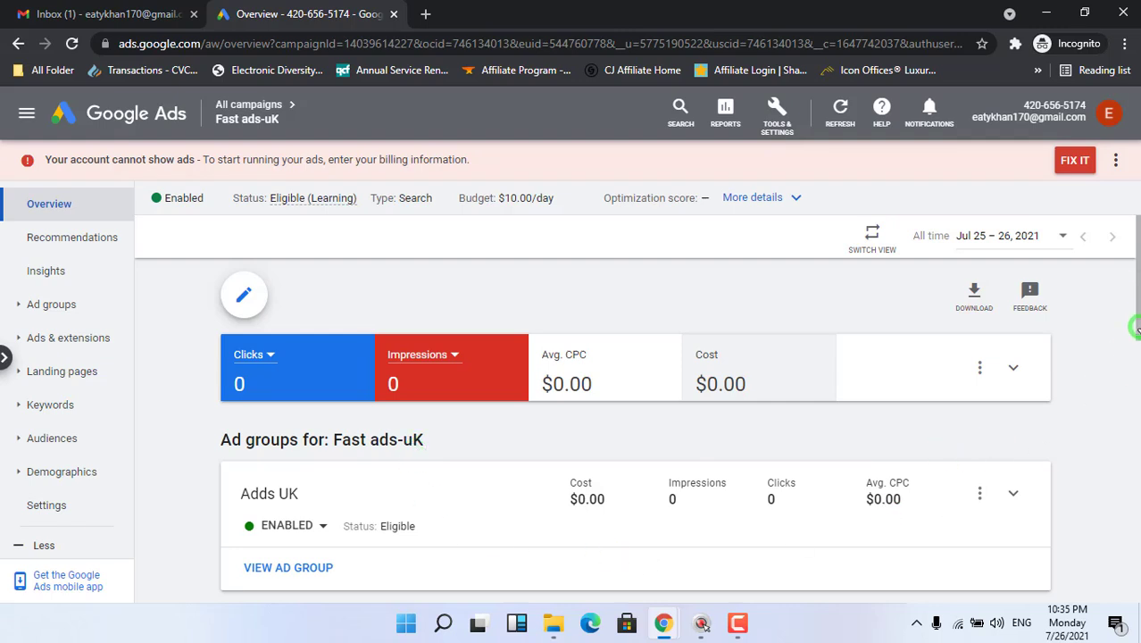
# Review the published campaign's overview, including its performance figures, ad group, keywords, ads and targeted locations.
pyautogui.scroll(-5, 390, 472)
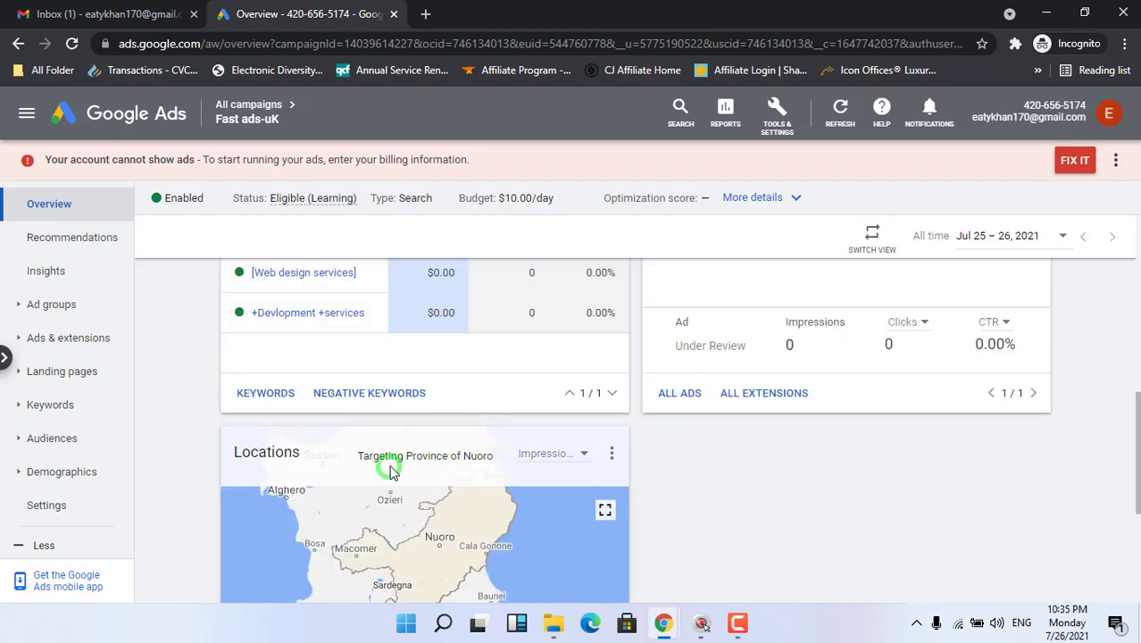
pyautogui.moveTo(1137, 439); pyautogui.dragTo(1132, 298)
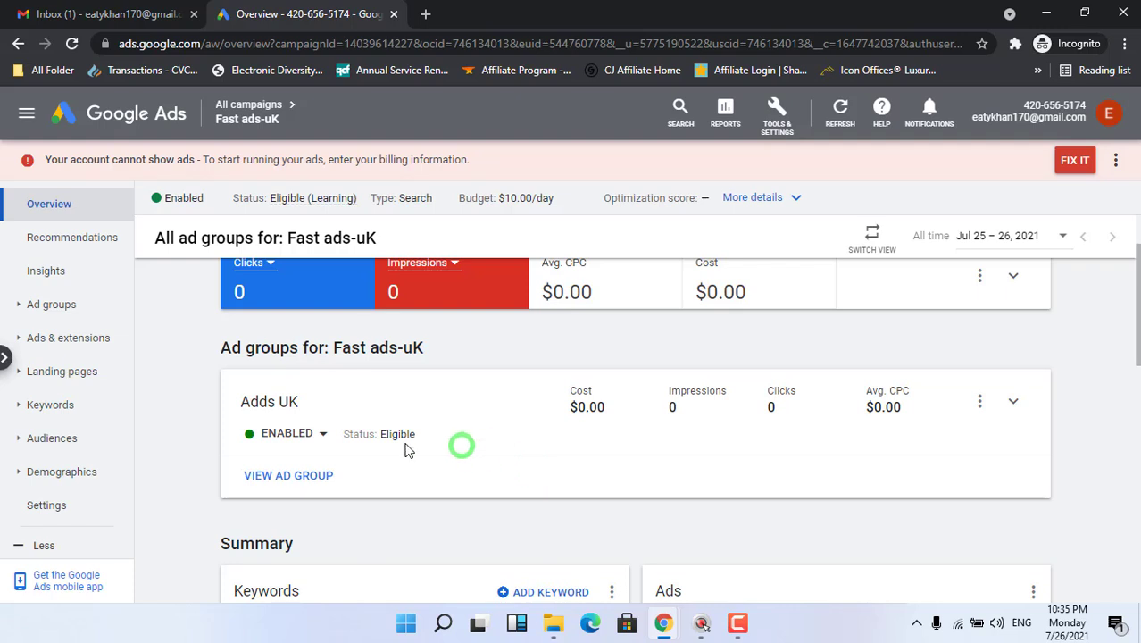
pyautogui.moveTo(1127, 340); pyautogui.dragTo(1136, 299)
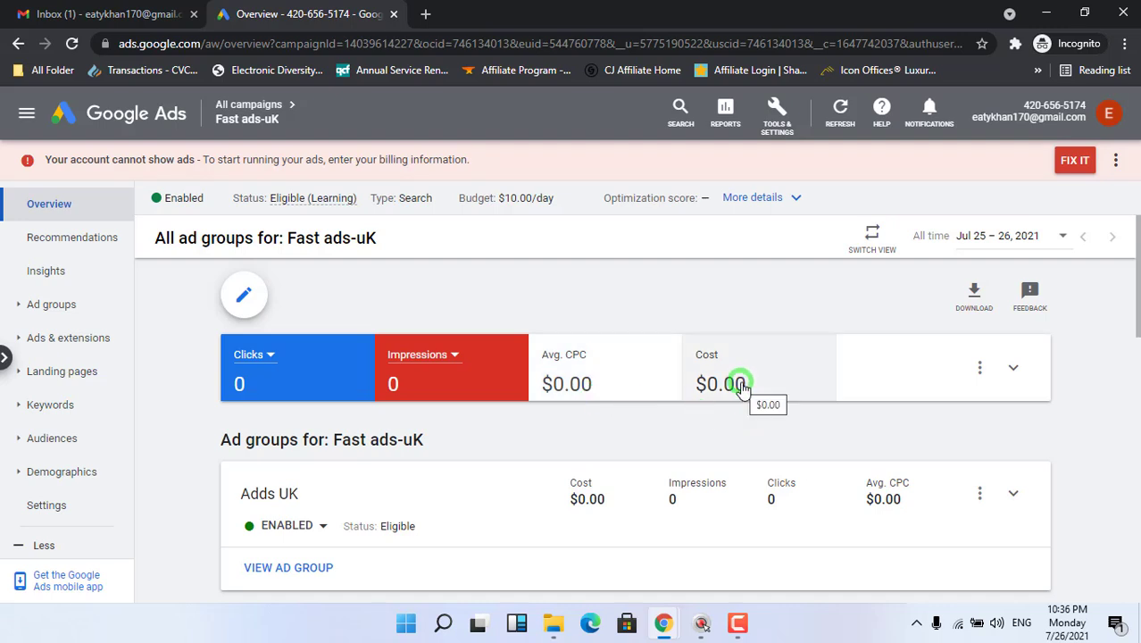
# Switch to the Google Meet call, mute the participant who is speaking, and return to the Google Ads window.
pyautogui.moveTo(663, 622)
pyautogui.click(517, 547)
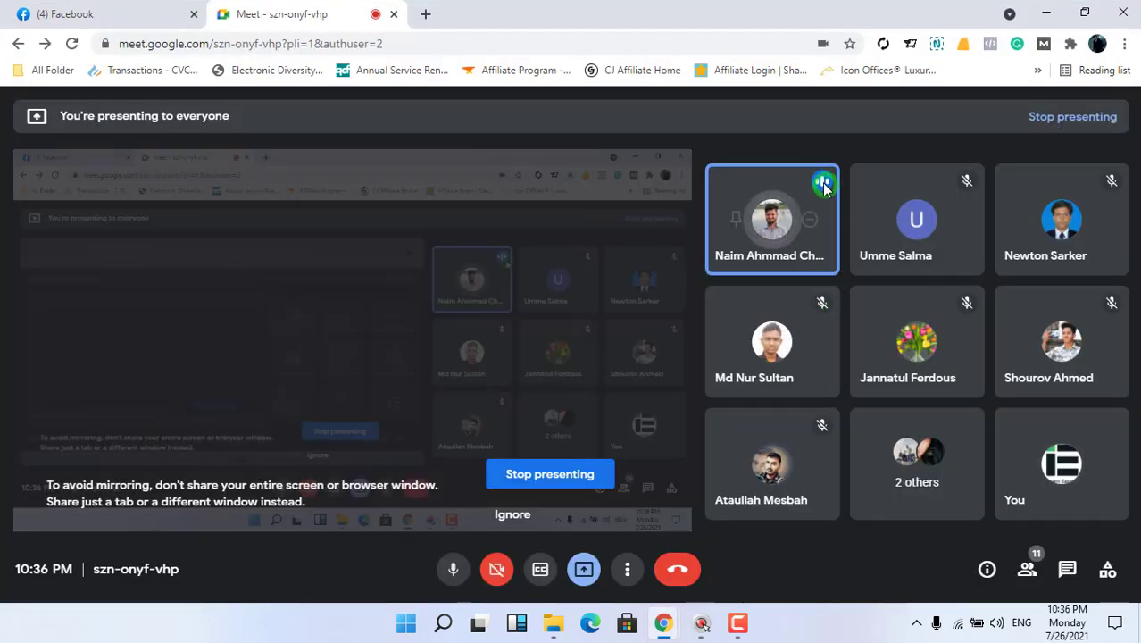
pyautogui.click(821, 178)
pyautogui.click(774, 225)
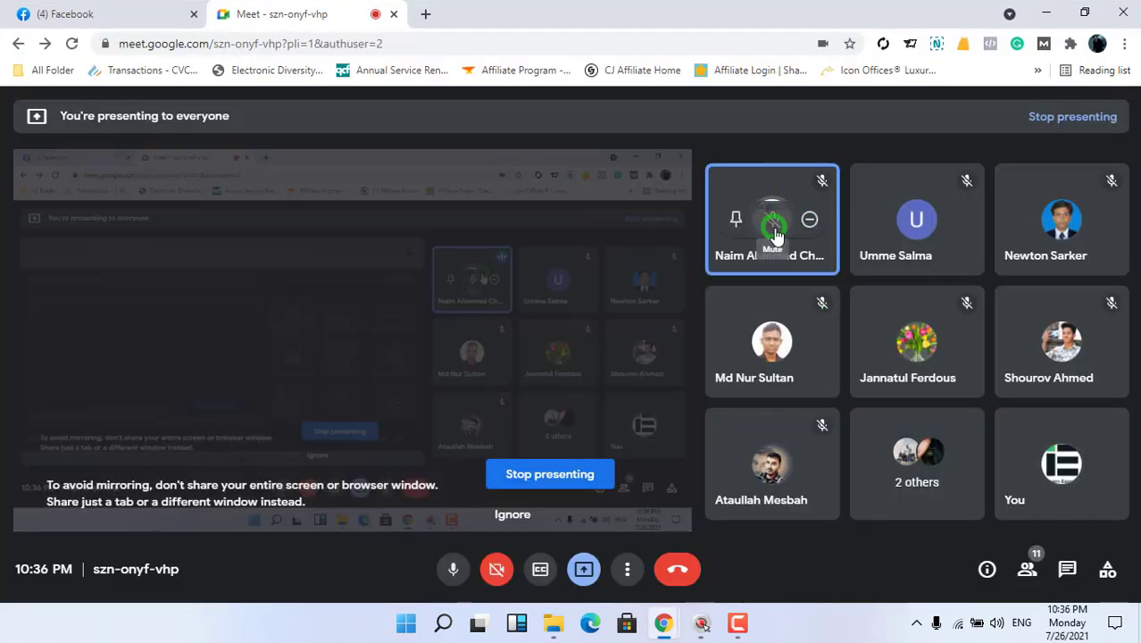
pyautogui.moveTo(664, 623)
pyautogui.click(627, 567)
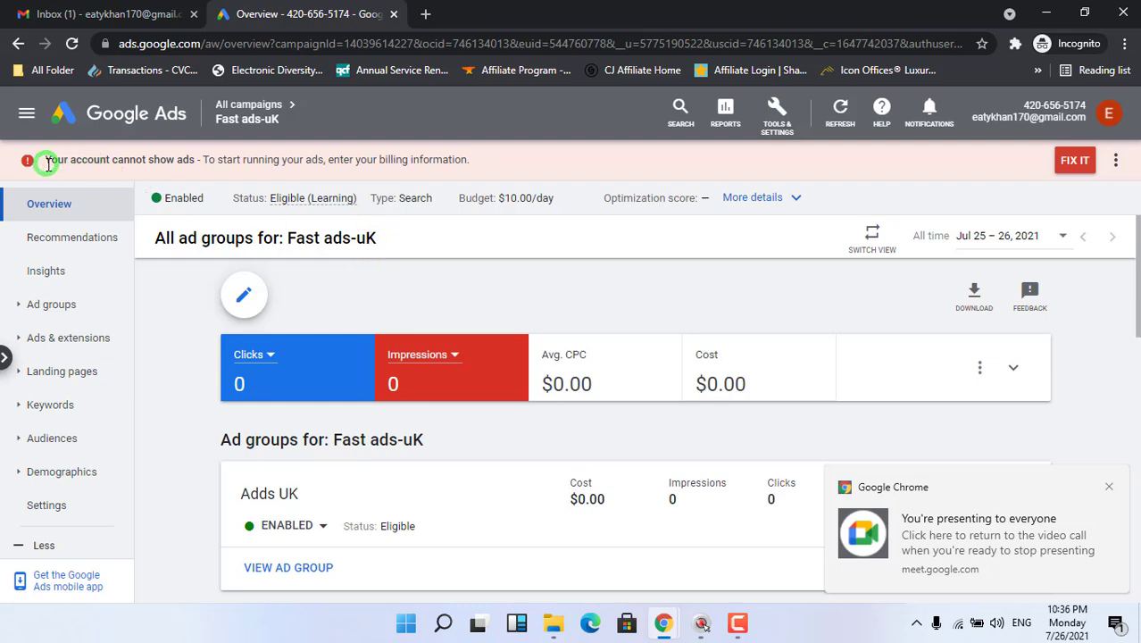
# Read the account alert about entering billing information.
pyautogui.moveTo(43, 160); pyautogui.dragTo(262, 160)
pyautogui.doubleClick(260, 160)
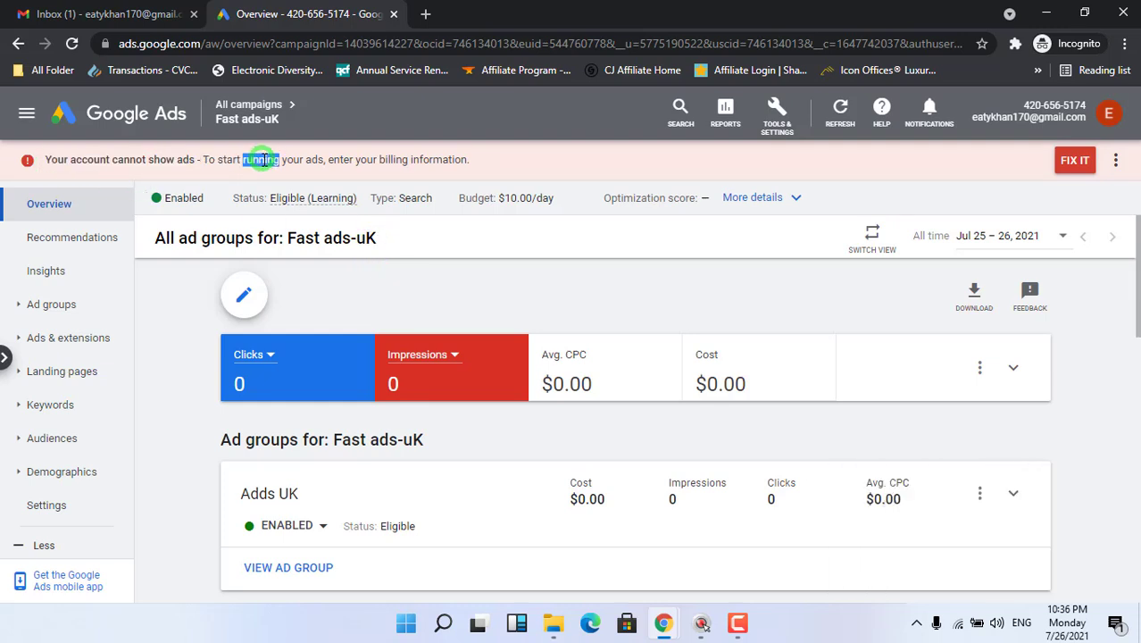
pyautogui.click(458, 165)
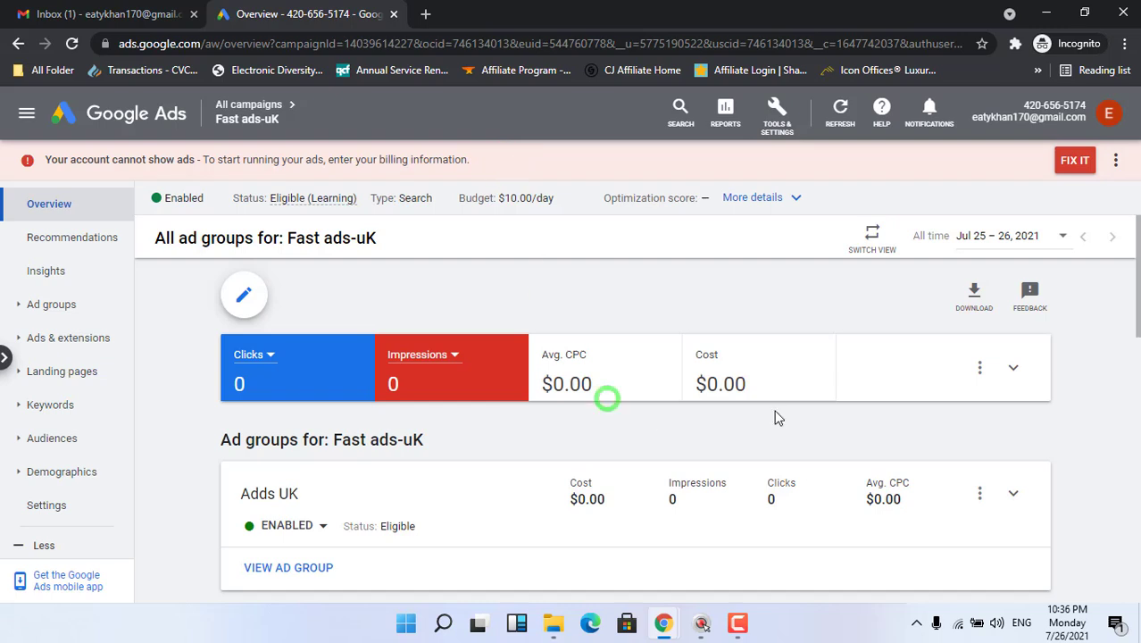
# Open the new billing setup and examine its billing country, customer info, how you pay and payment method sections.
pyautogui.click(779, 121)
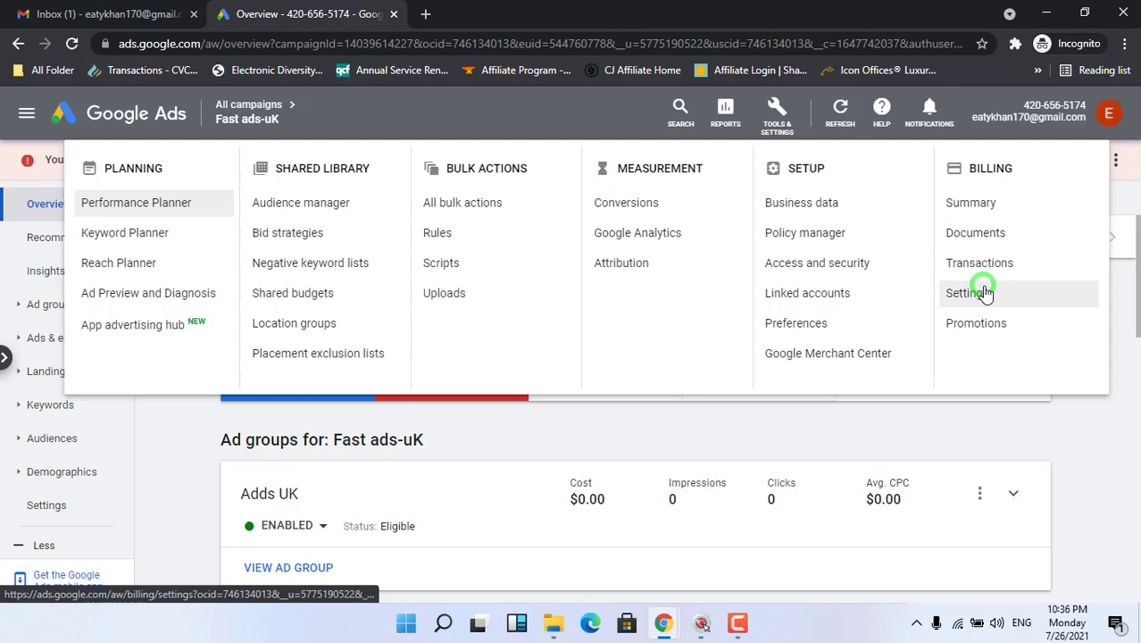
pyautogui.click(976, 215)
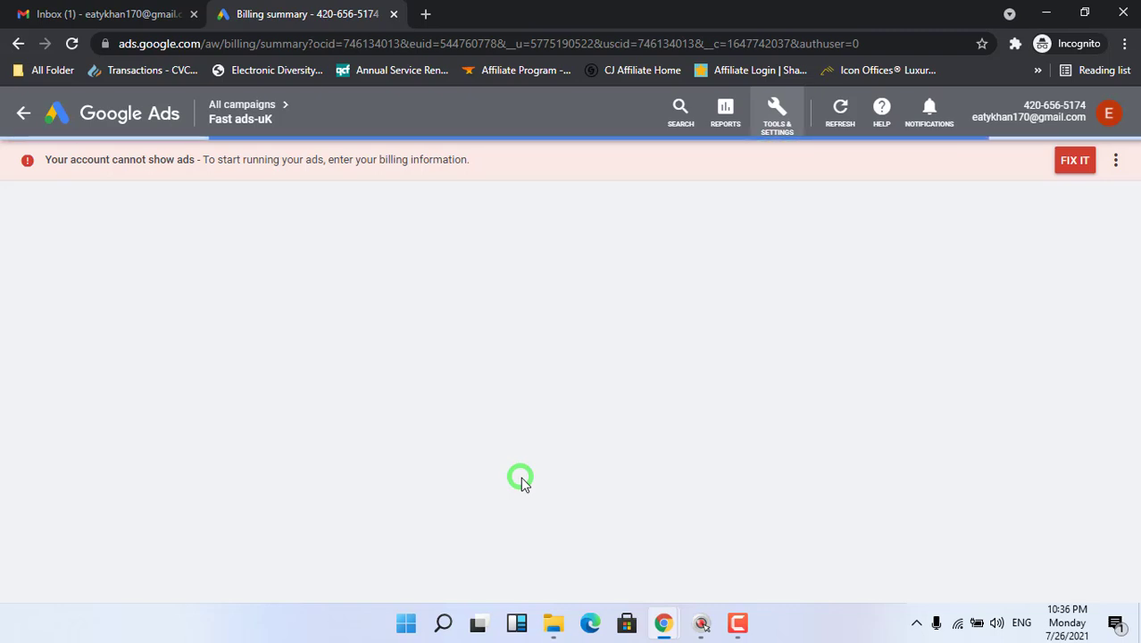
pyautogui.click(1076, 162)
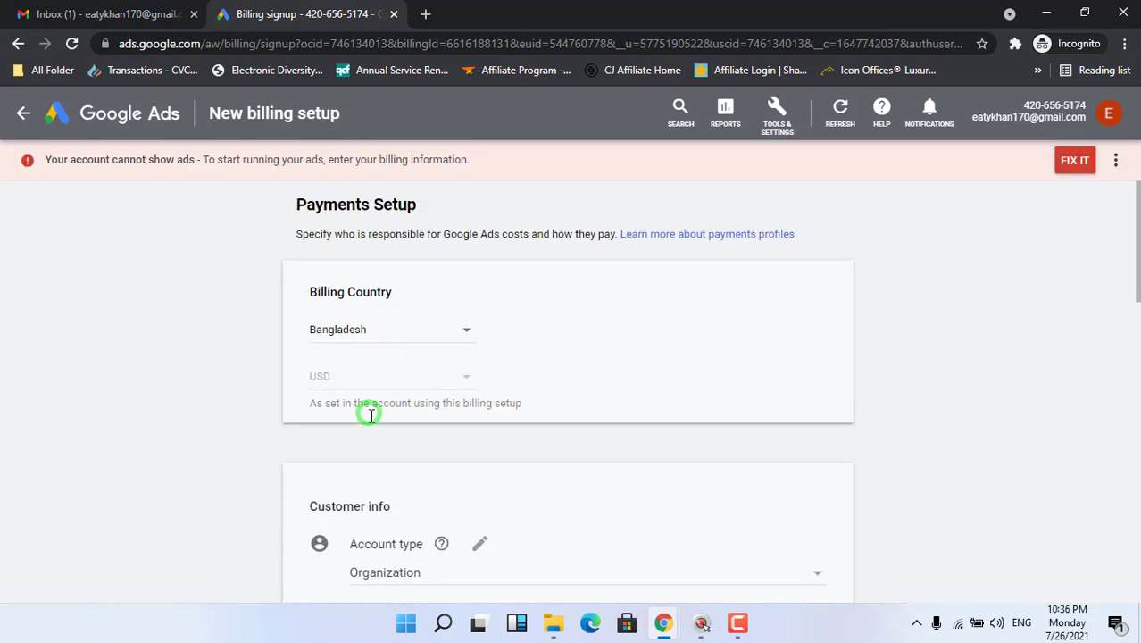
pyautogui.scroll(-1, 1135, 291)
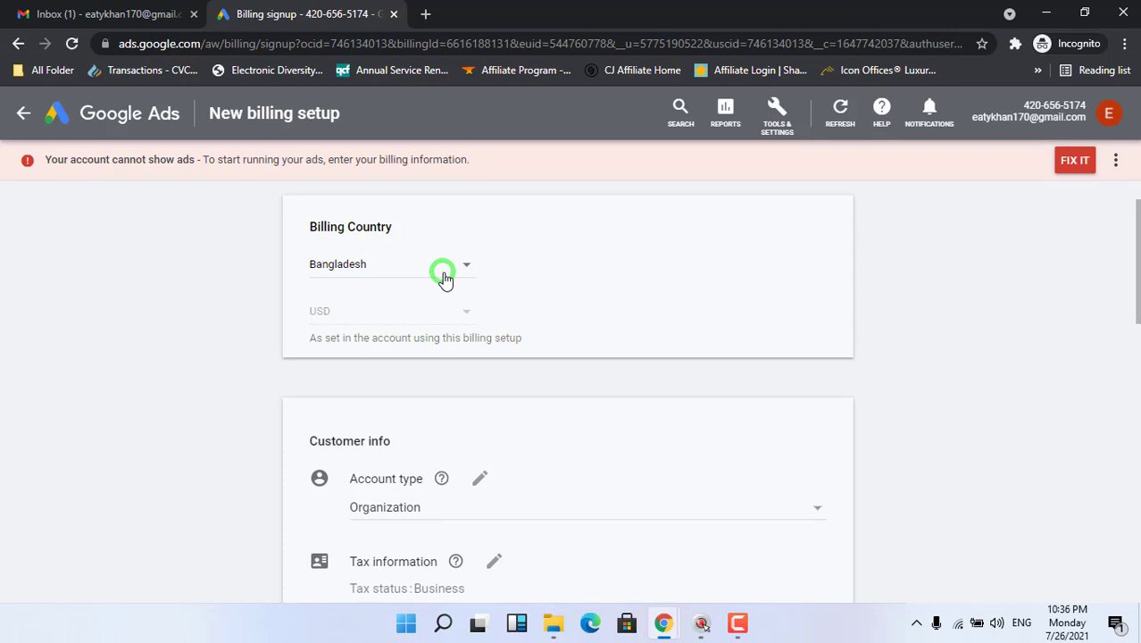
pyautogui.moveTo(1132, 292); pyautogui.dragTo(1136, 398)
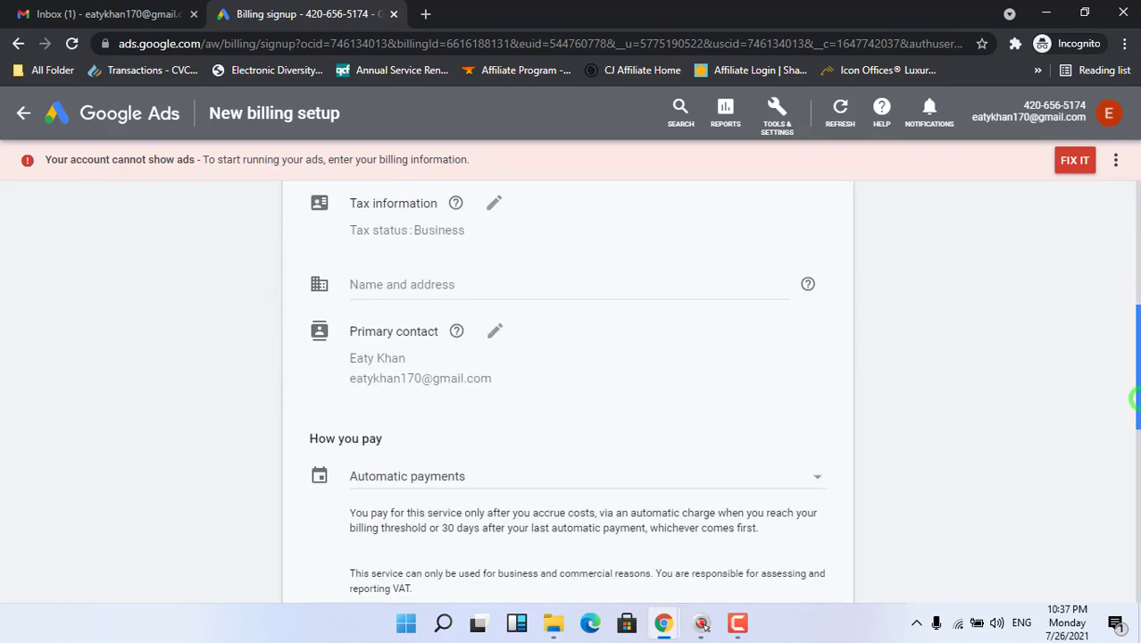
pyautogui.moveTo(1135, 356); pyautogui.dragTo(1134, 416)
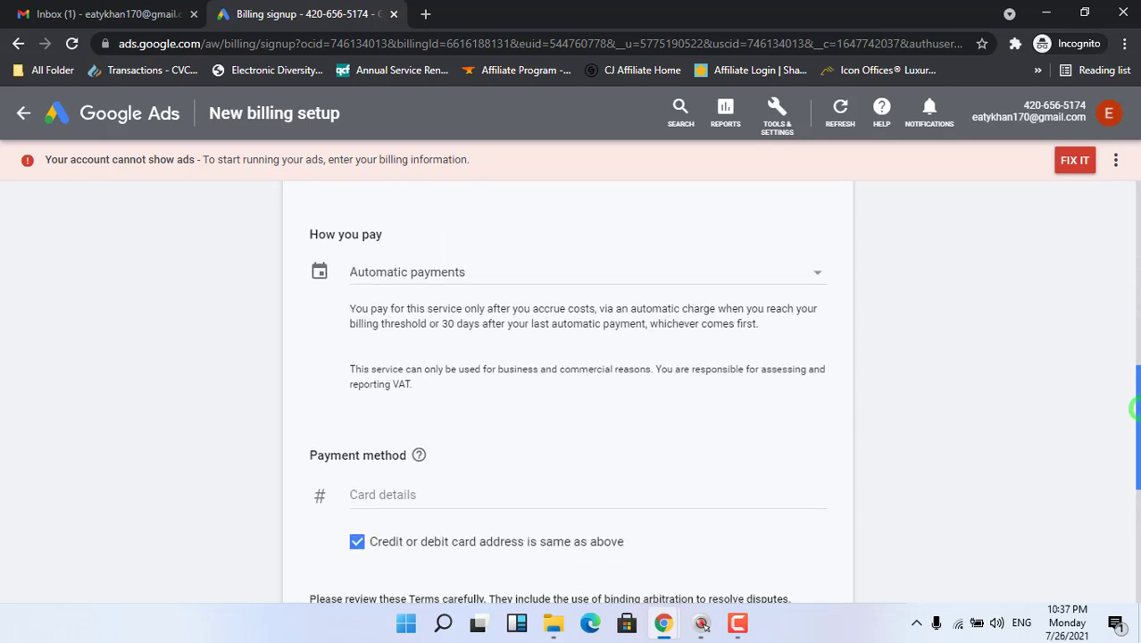
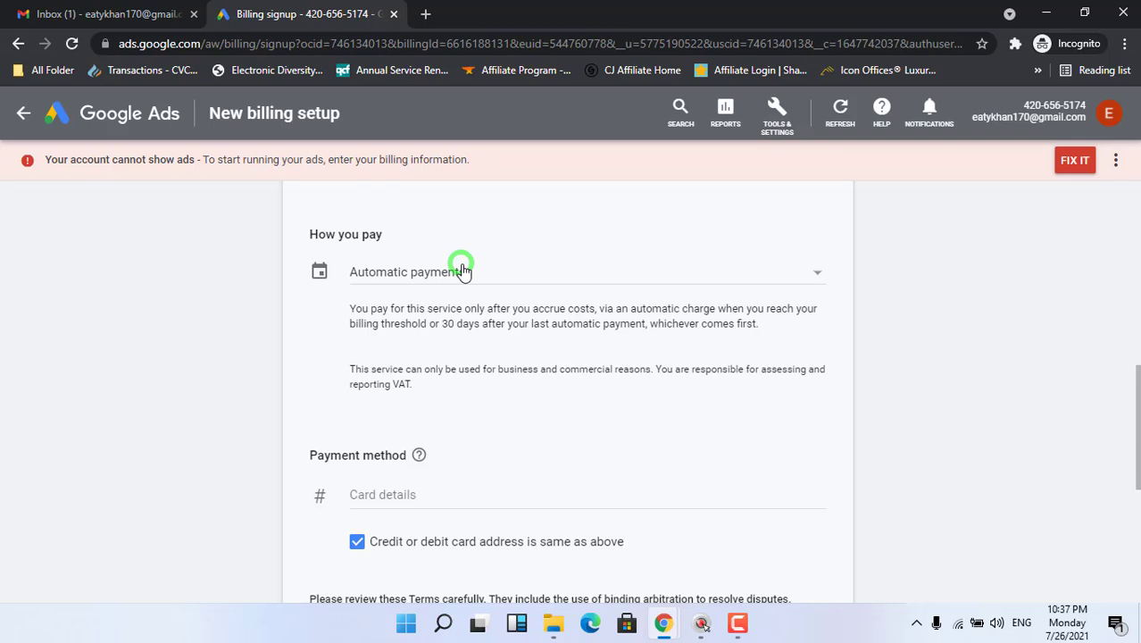
# Set how you pay to Manual payments and view the payment amount field.
pyautogui.click(463, 272)
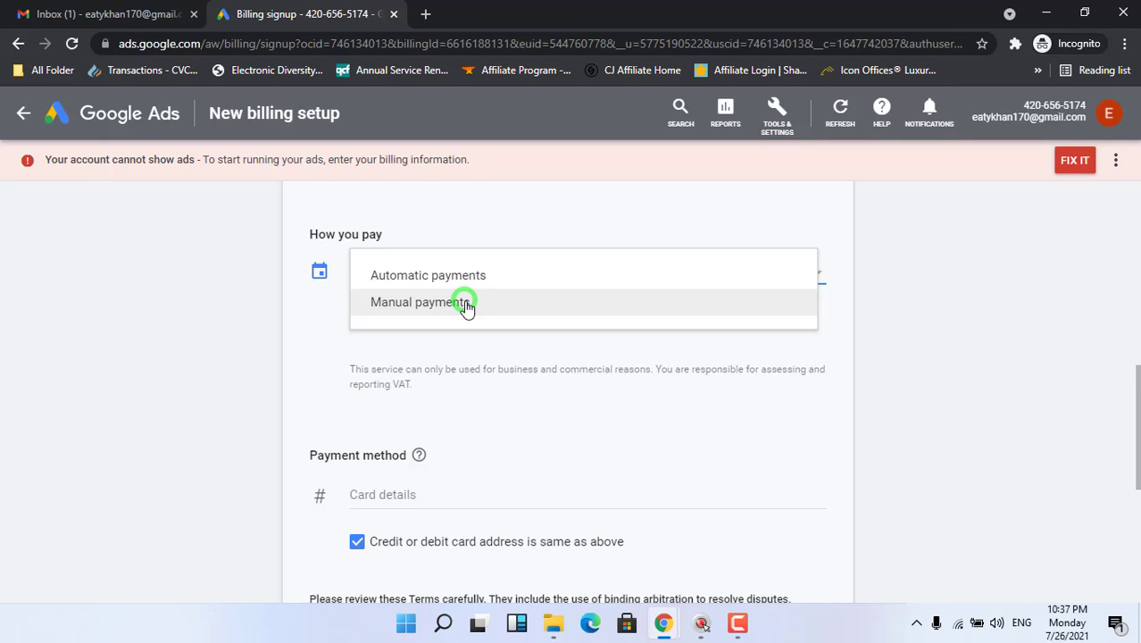
pyautogui.click(465, 304)
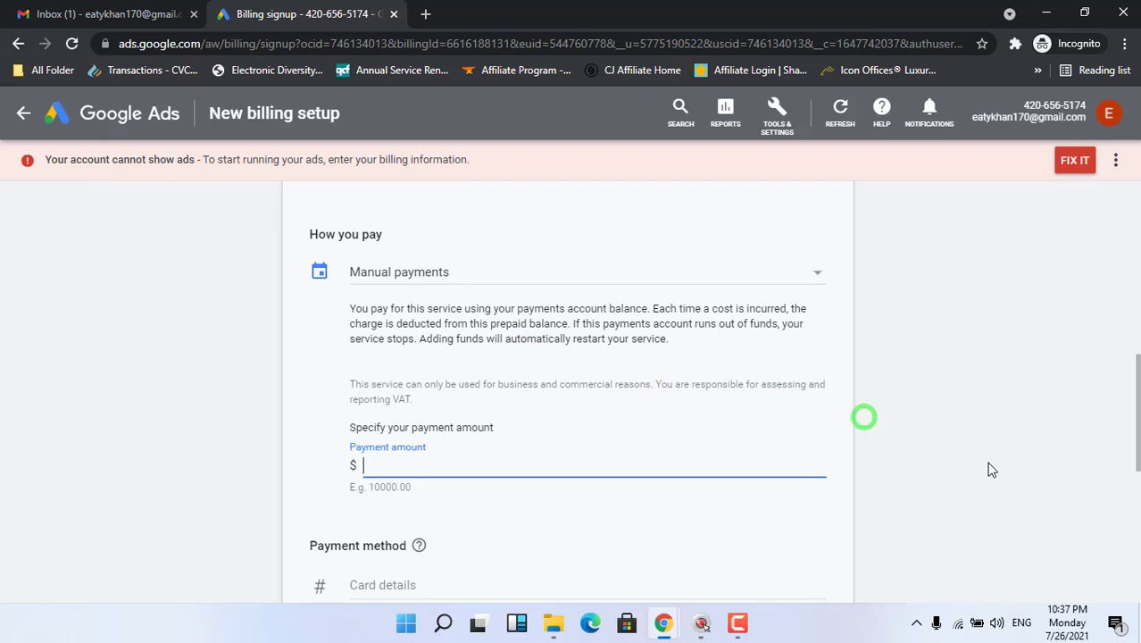
pyautogui.click(1132, 470)
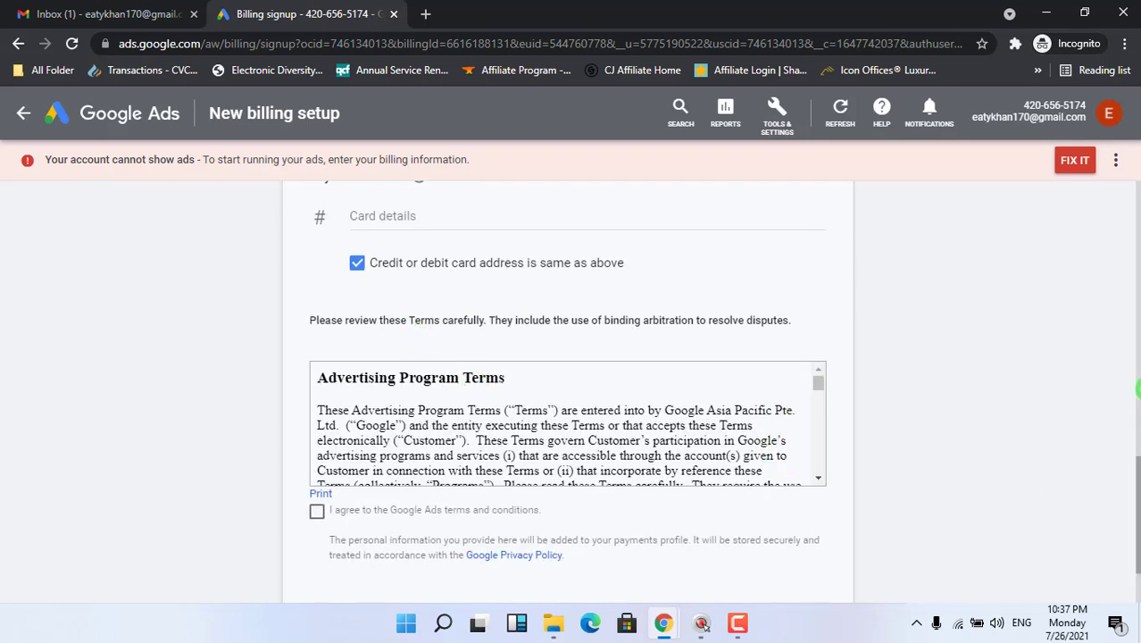
pyautogui.scroll(3, 1132, 494)
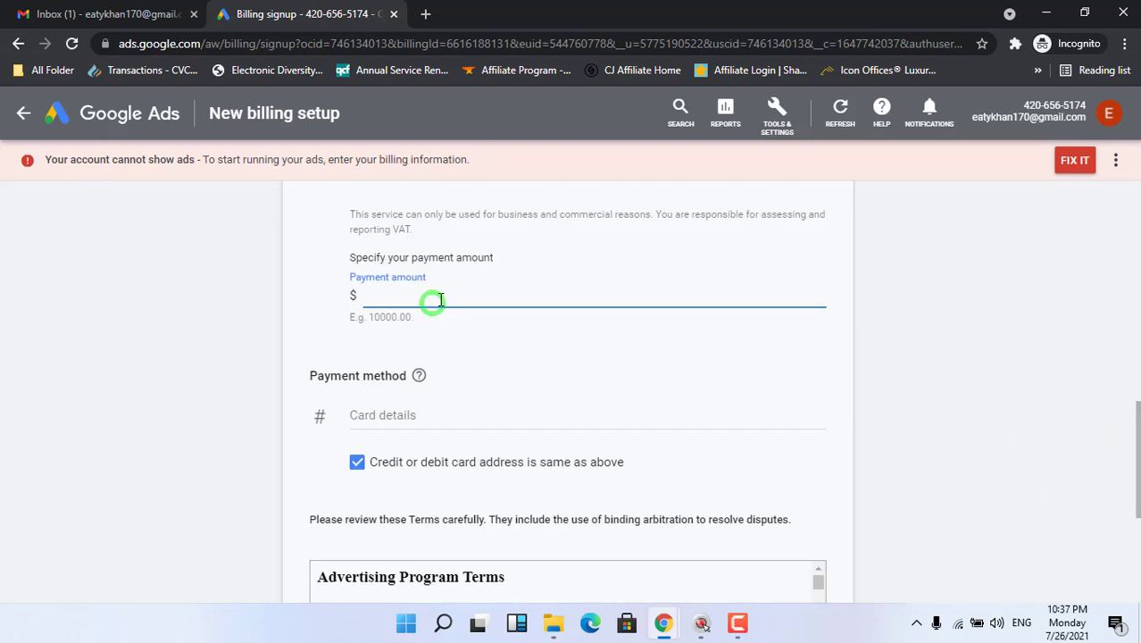
# Expand the card details to examine the number, expiry, CVC and cardholder fields, and look over the Advertising Program Terms and submission option.
pyautogui.click(382, 412)
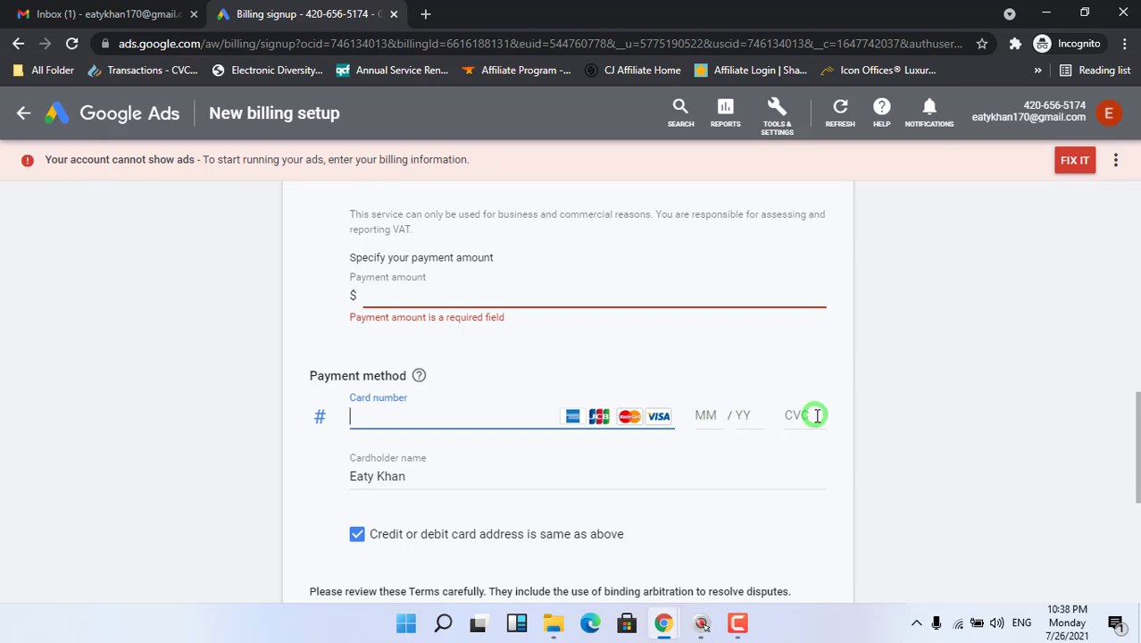
pyautogui.moveTo(422, 479); pyautogui.dragTo(264, 476)
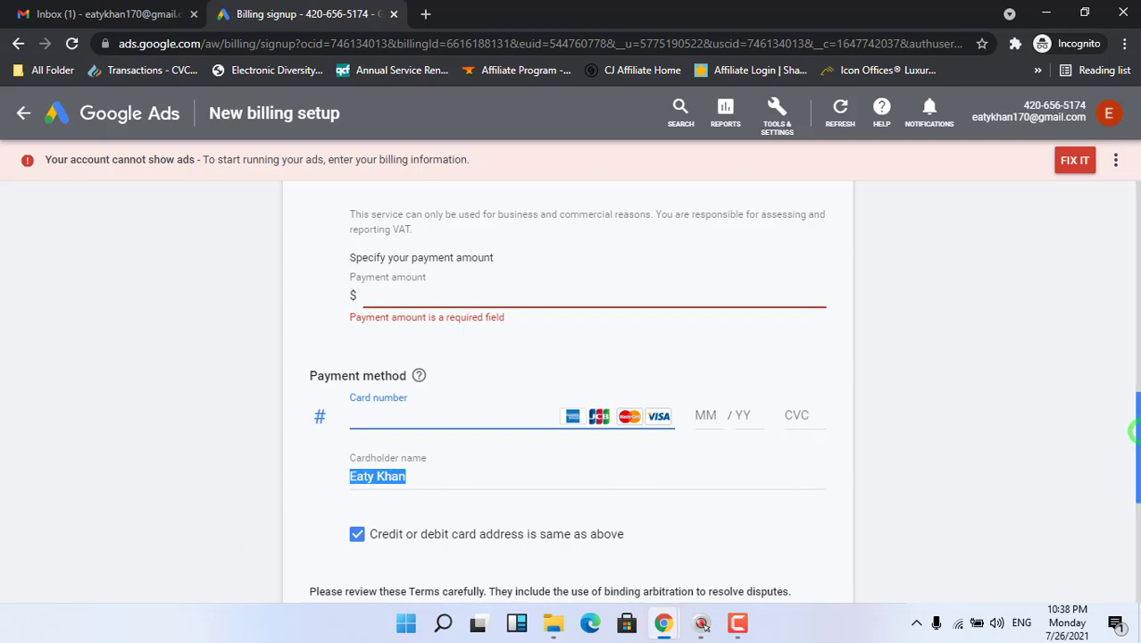
pyautogui.scroll(-4, 586, 439)
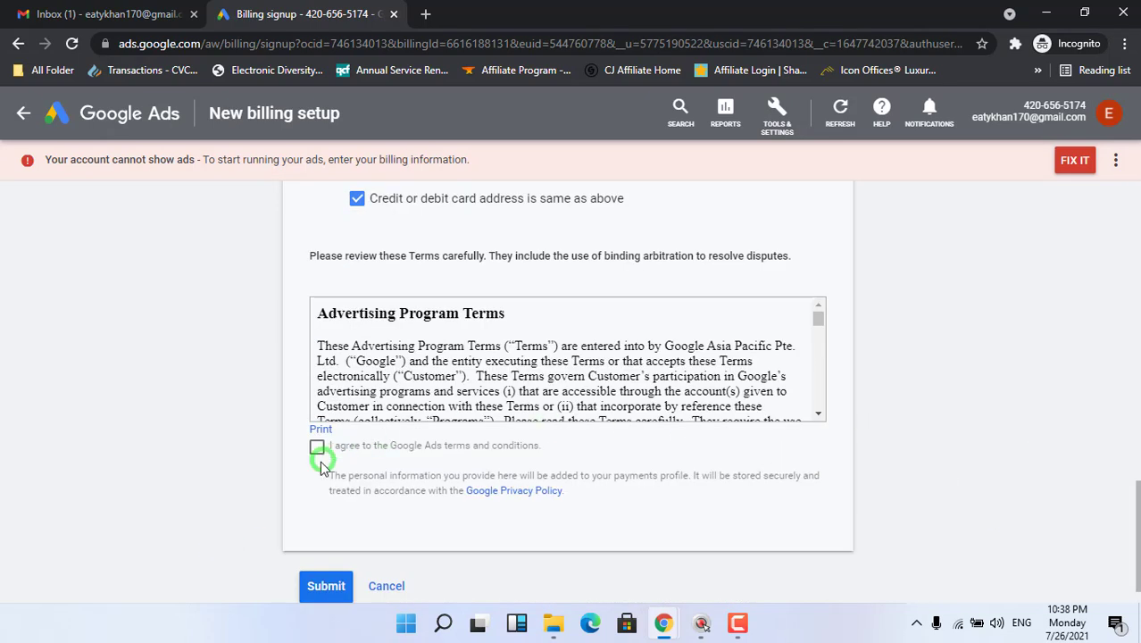
pyautogui.click(327, 587)
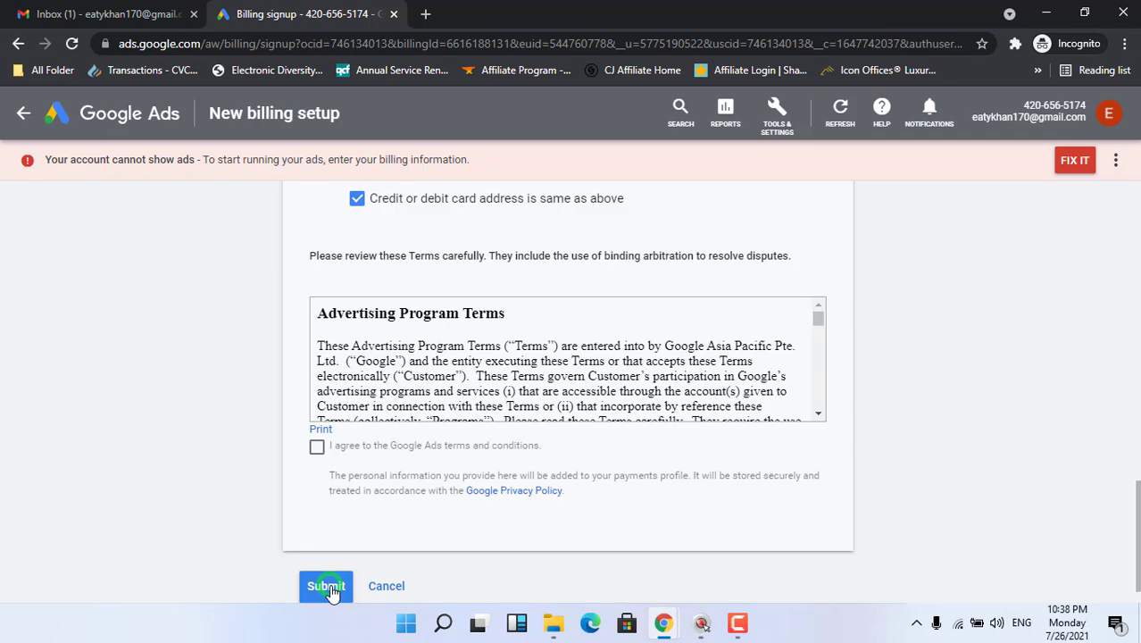
# Leave the billing setup without completing it and return to the campaign overview.
pyautogui.click(1137, 458)
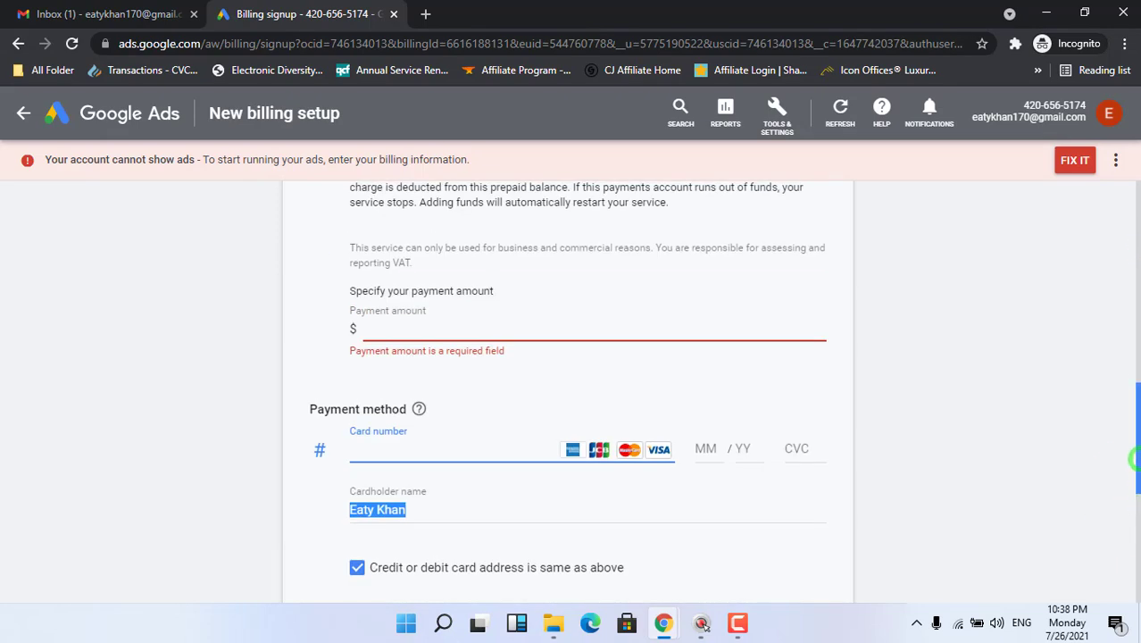
pyautogui.moveTo(1134, 458); pyautogui.dragTo(1136, 205)
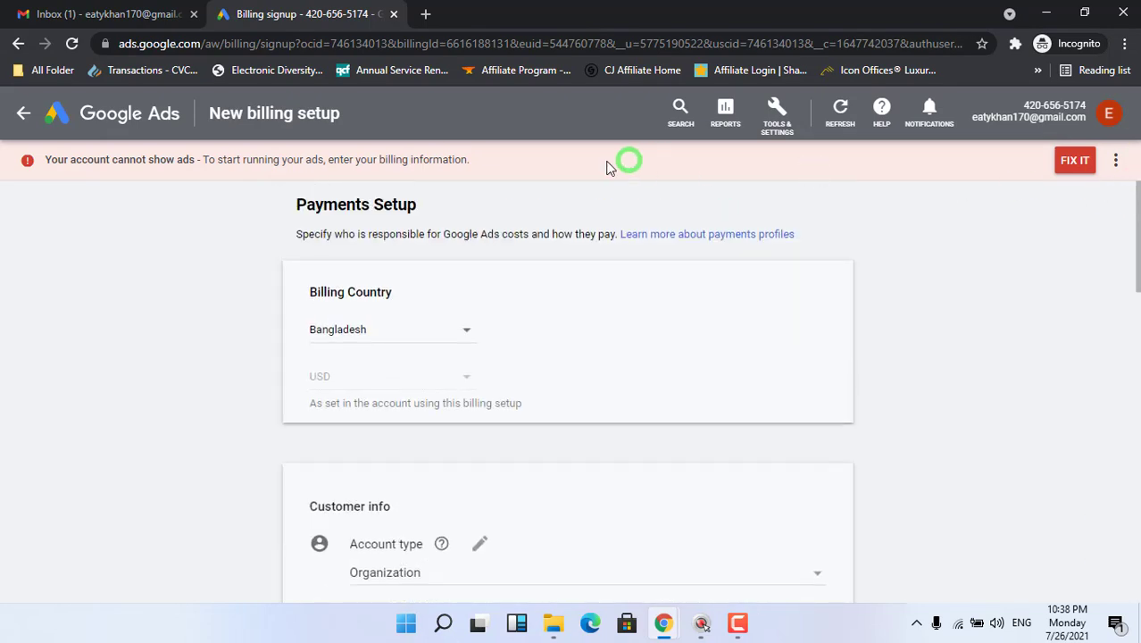
pyautogui.click(20, 114)
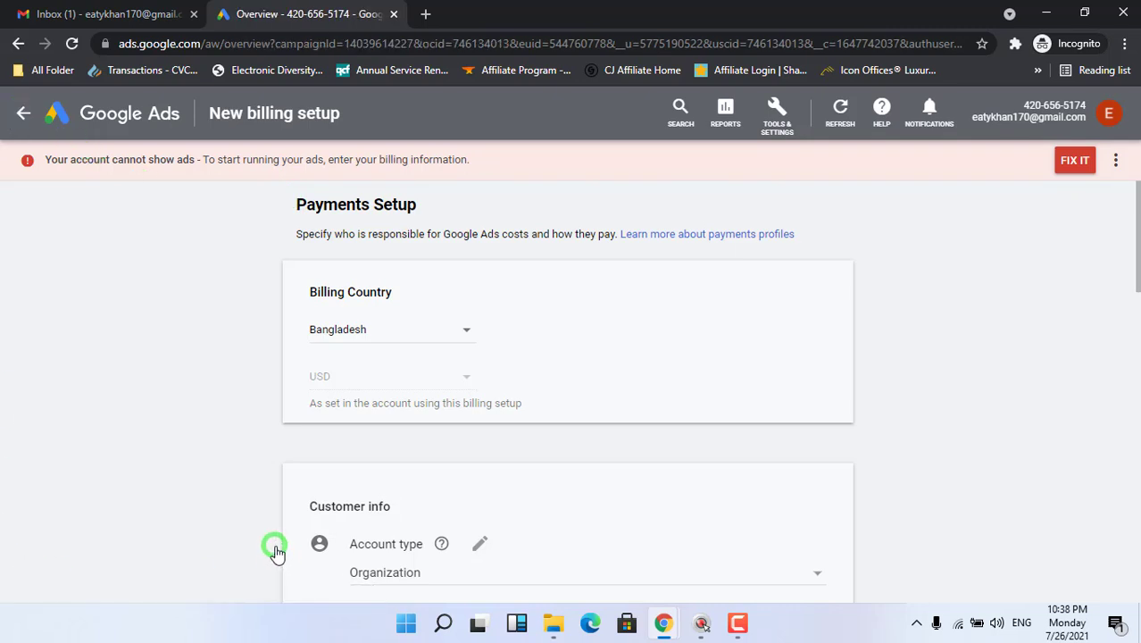